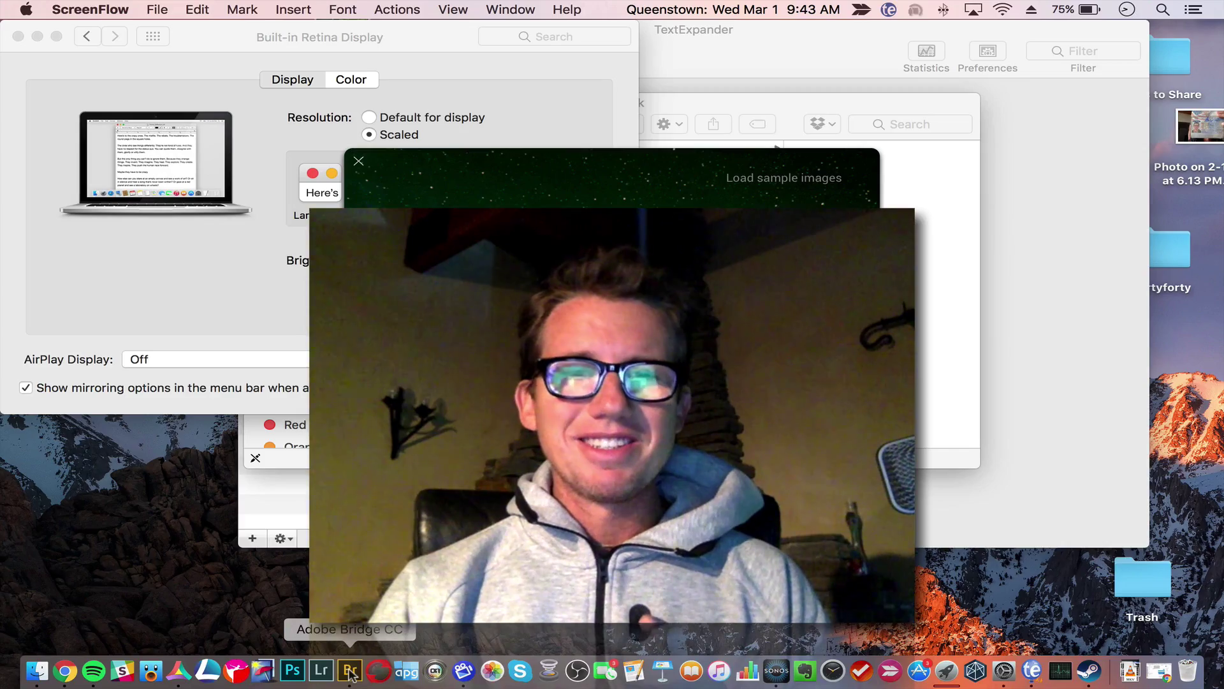
# Step: Bring Bridge forward and select Lake Tekapo lupin shot 47 (1/60, −1, ISO 200)
pyautogui.click(352, 672)
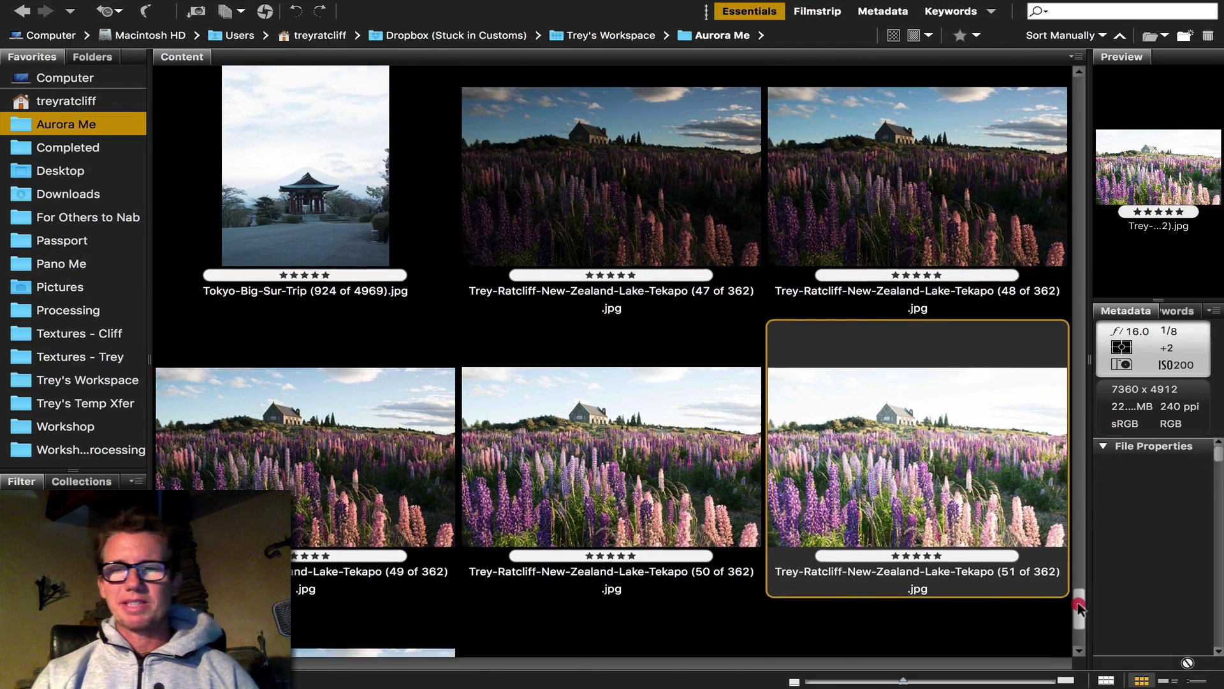
pyautogui.moveTo(1075, 612); pyautogui.dragTo(1080, 604)
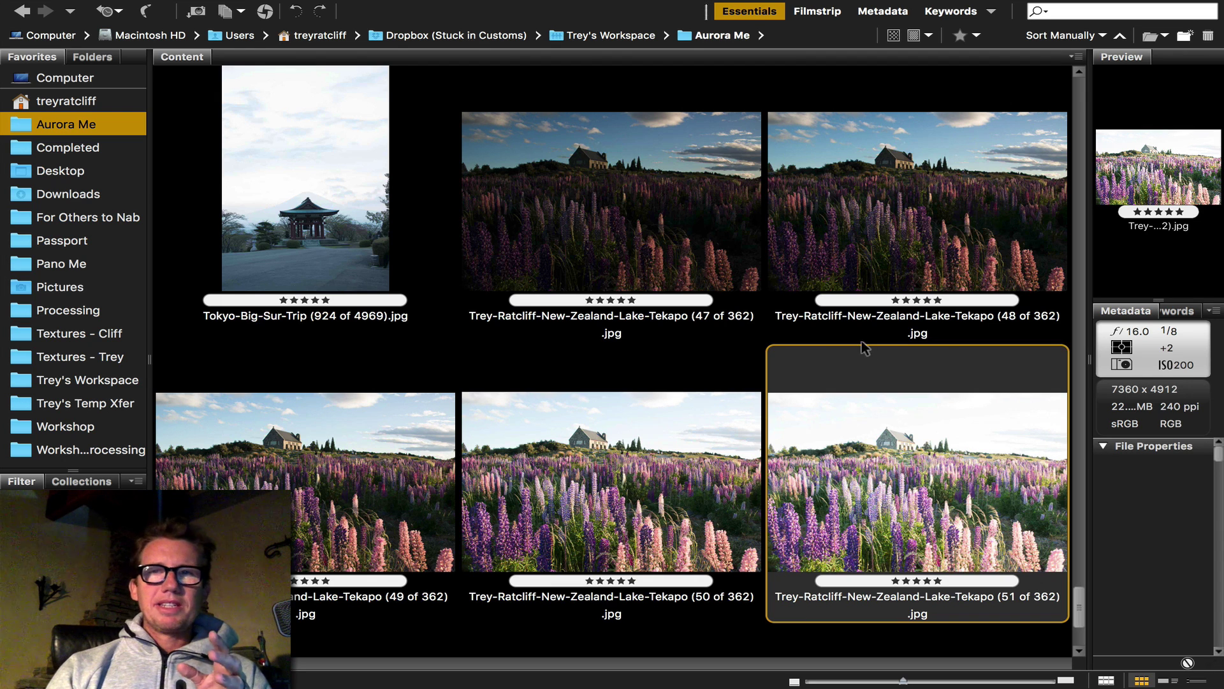
pyautogui.click(703, 229)
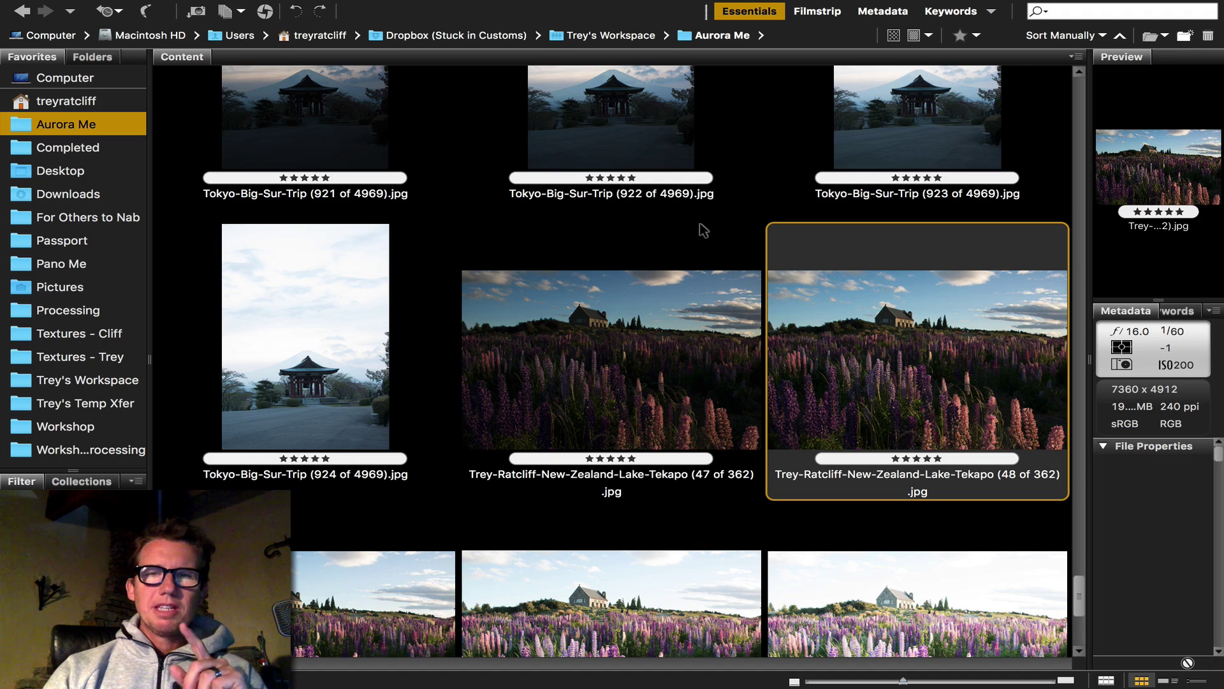
pyautogui.press('Down')
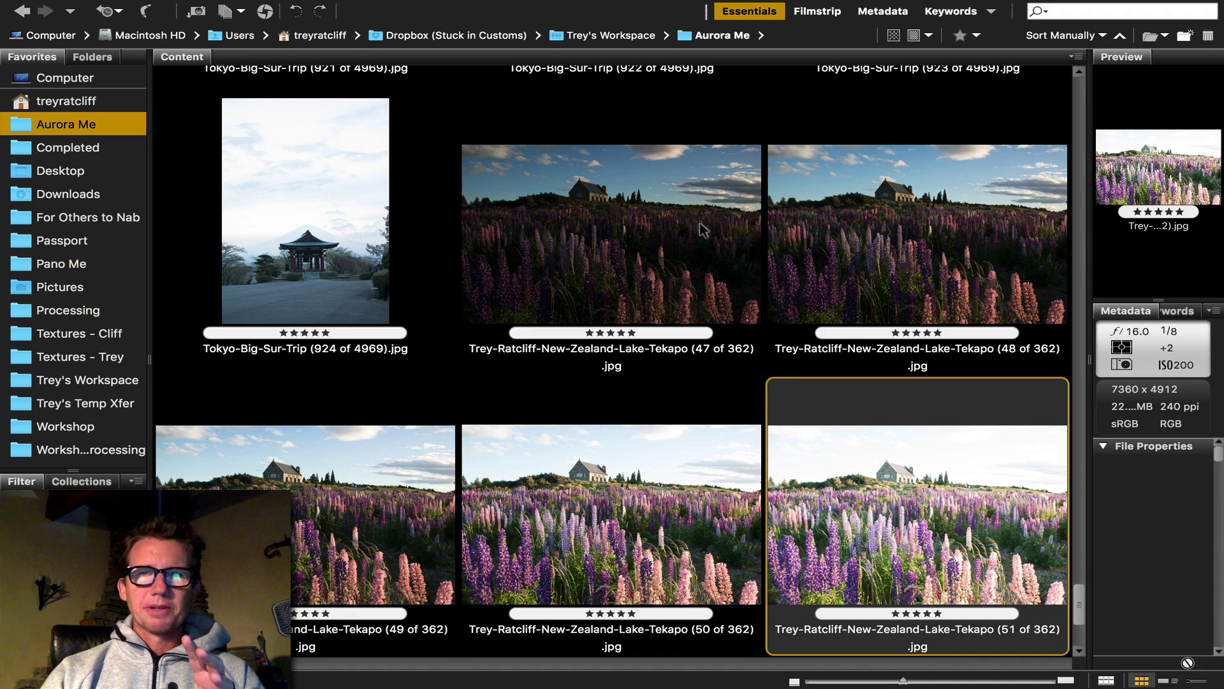
pyautogui.press('Right')
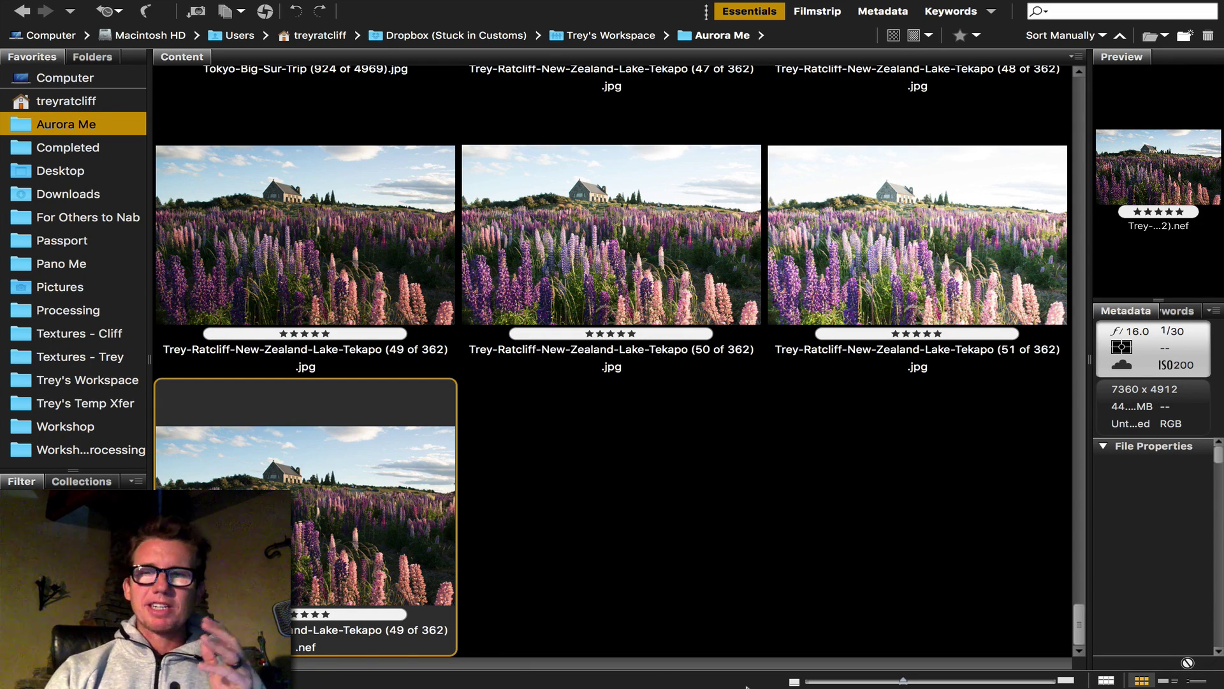
pyautogui.scroll(5, 1081, 612)
# Step: Select shots 51, 49 and 47 together and drop them onto Aurora HDR 2017
pyautogui.click(871, 478)
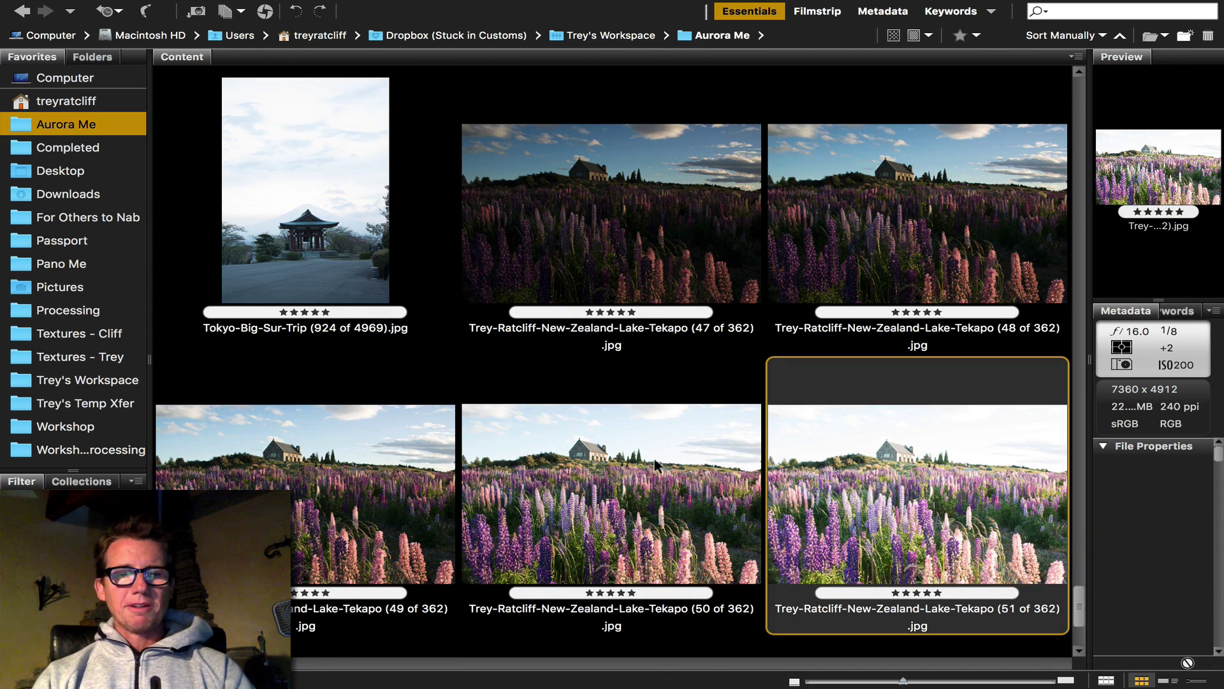
pyautogui.keyDown('super'); pyautogui.click(328, 498); pyautogui.keyUp('super')
pyautogui.keyDown('super'); pyautogui.click(670, 211); pyautogui.keyUp('super')
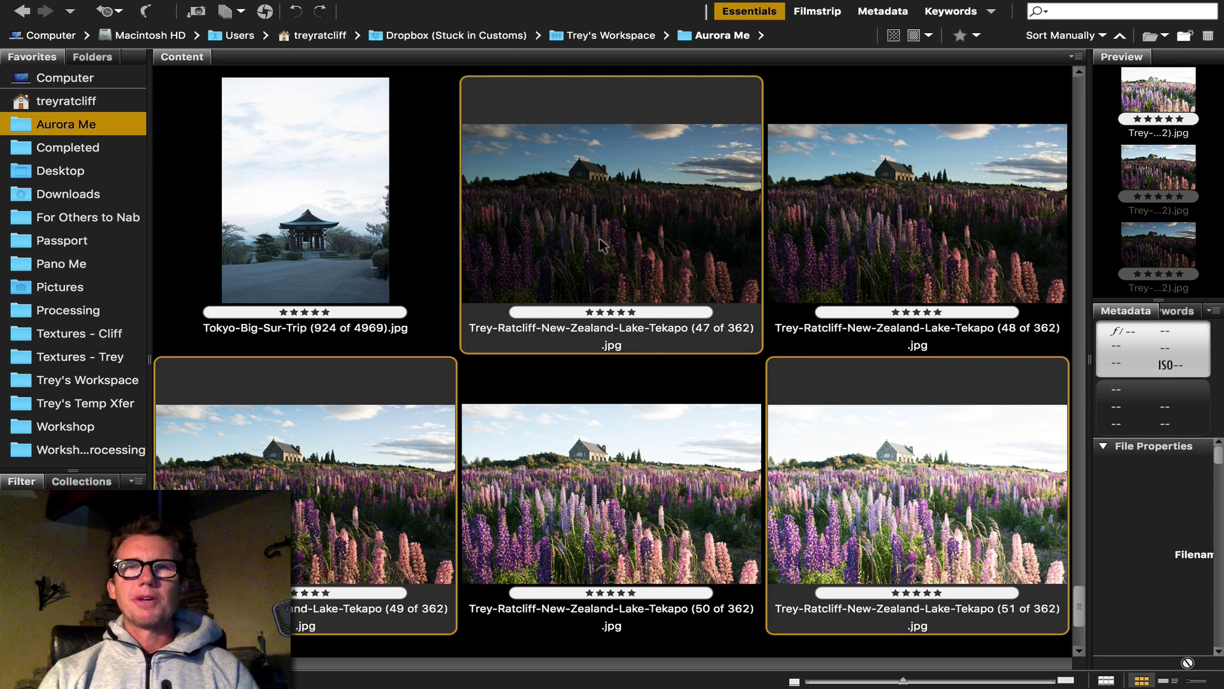
pyautogui.moveTo(578, 241)
pyautogui.mouseDown()
pyautogui.moveTo(421, 446)
pyautogui.moveTo(613, 684)
pyautogui.mouseUp()
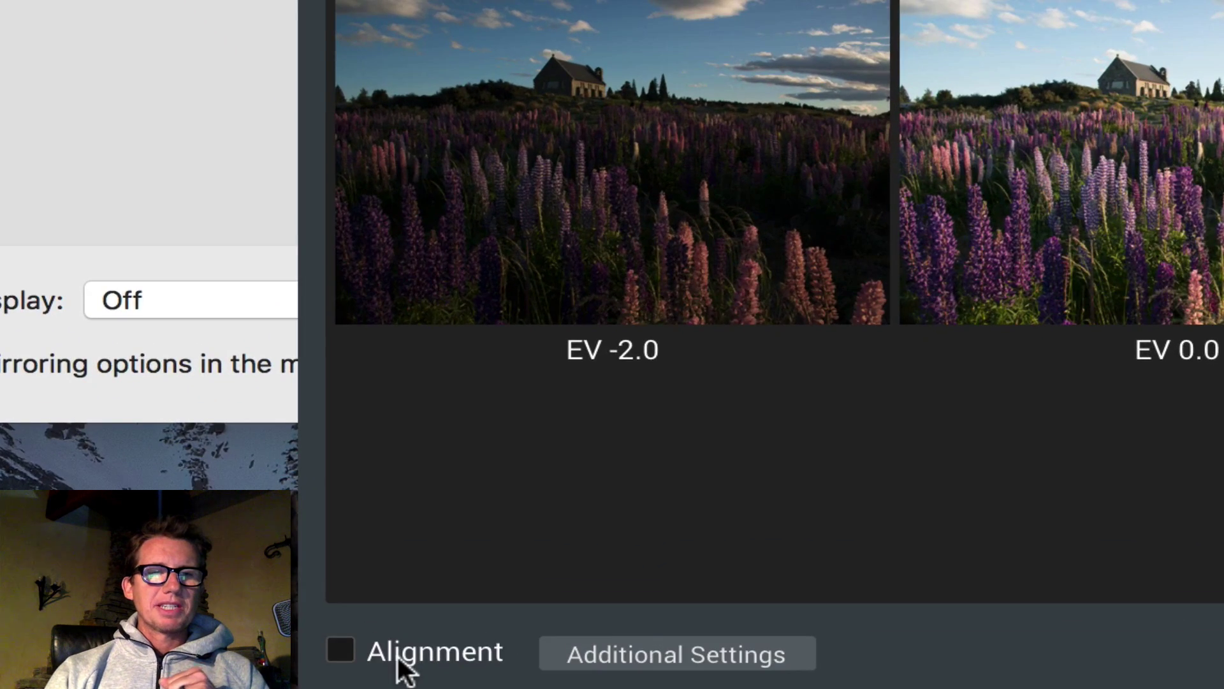
# Step: Enable Alignment and Ghosts Reduction at High, keeping the current reference exposure
pyautogui.click(400, 663)
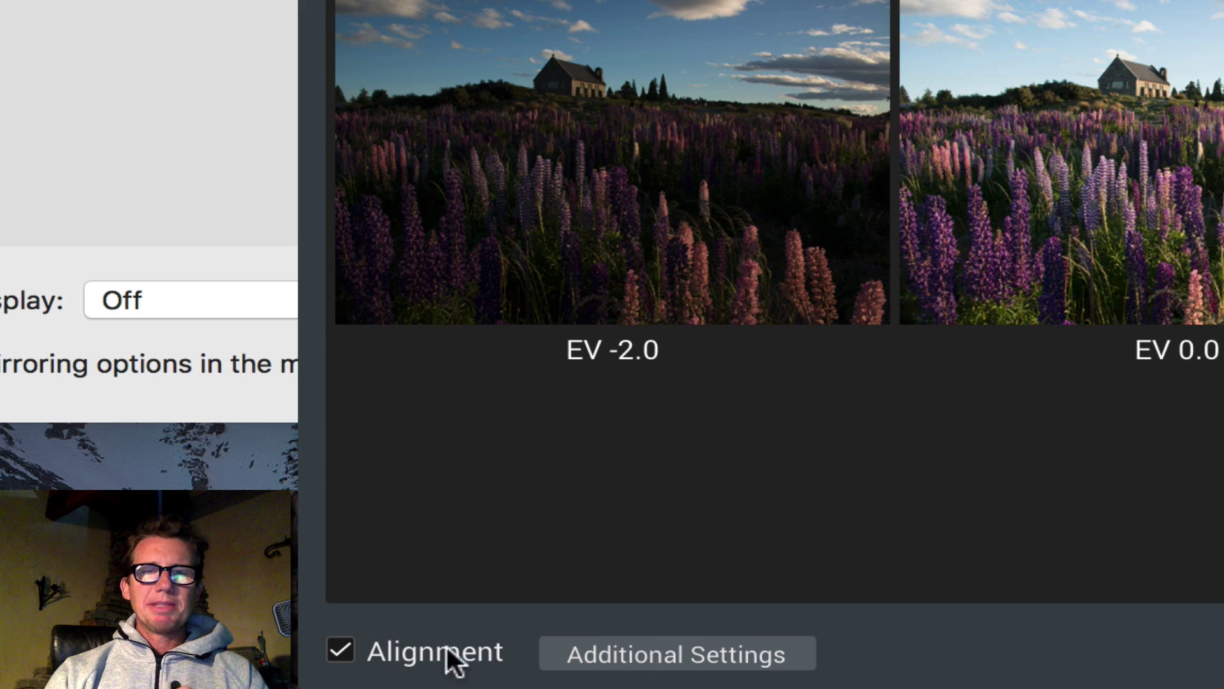
pyautogui.click(644, 654)
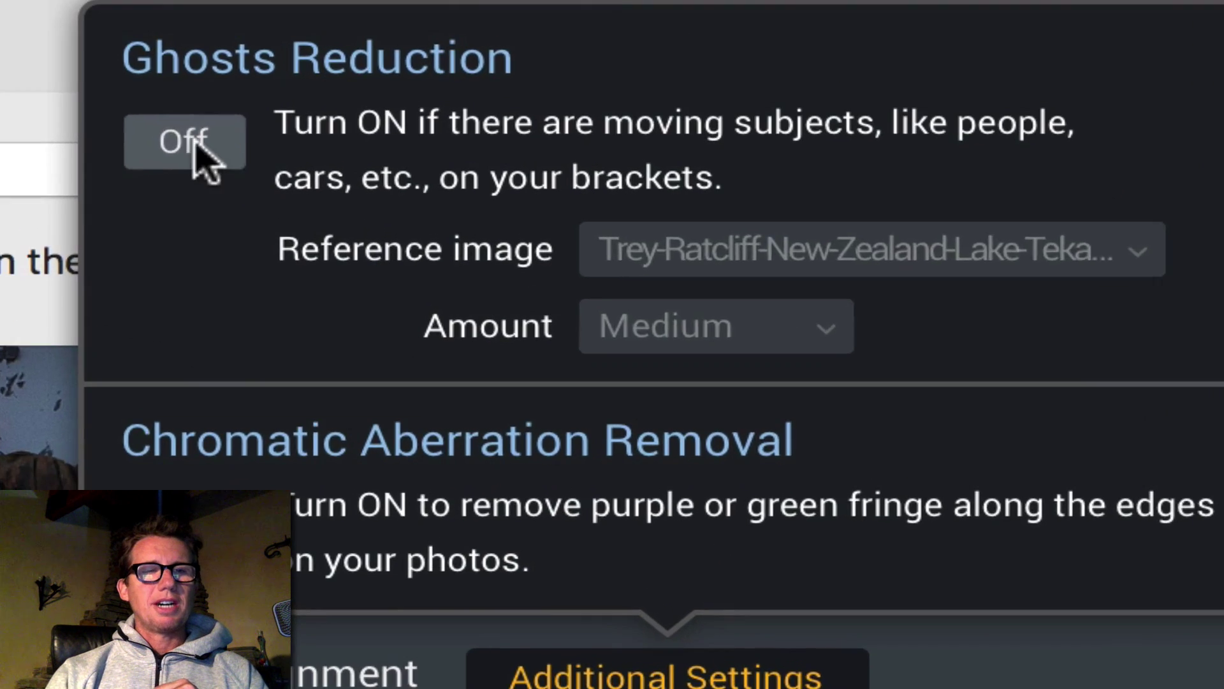
pyautogui.click(186, 142)
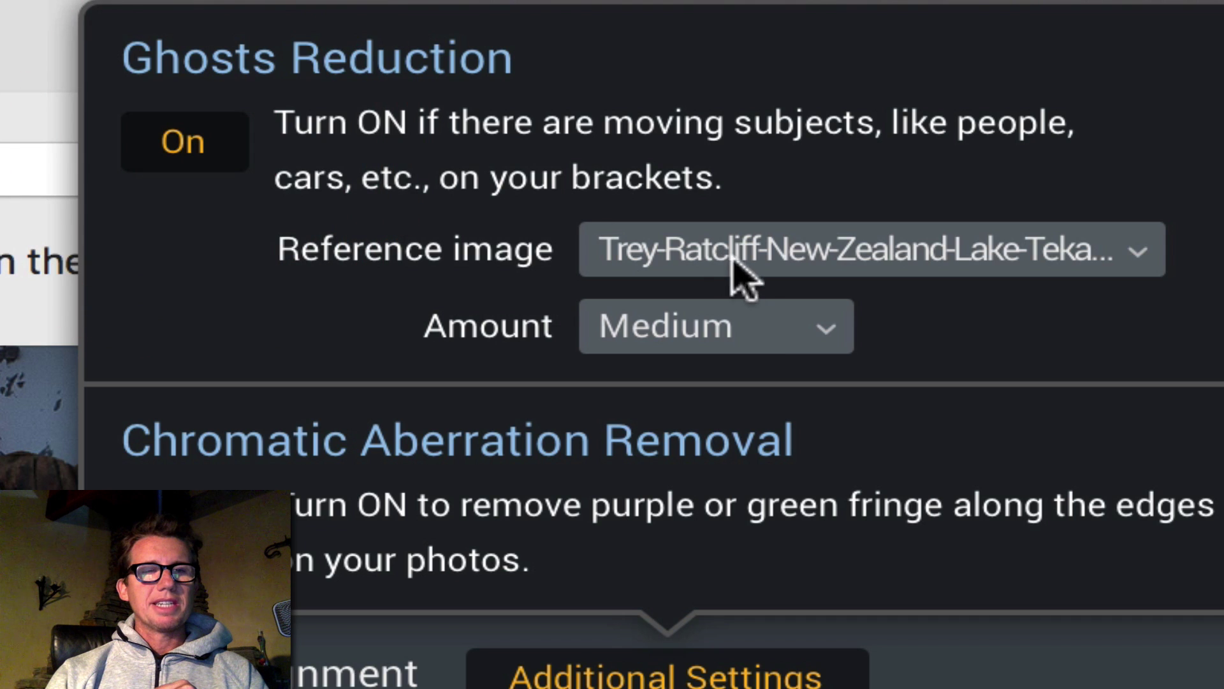
pyautogui.click(771, 250)
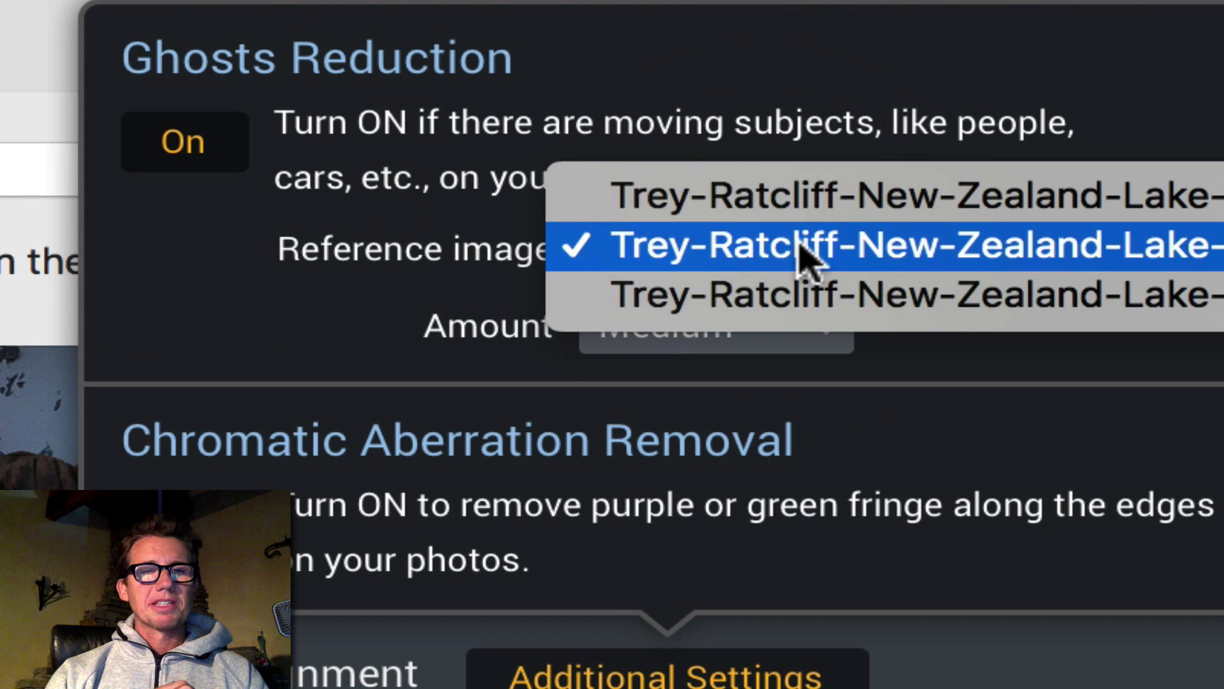
pyautogui.click(772, 251)
pyautogui.click(717, 326)
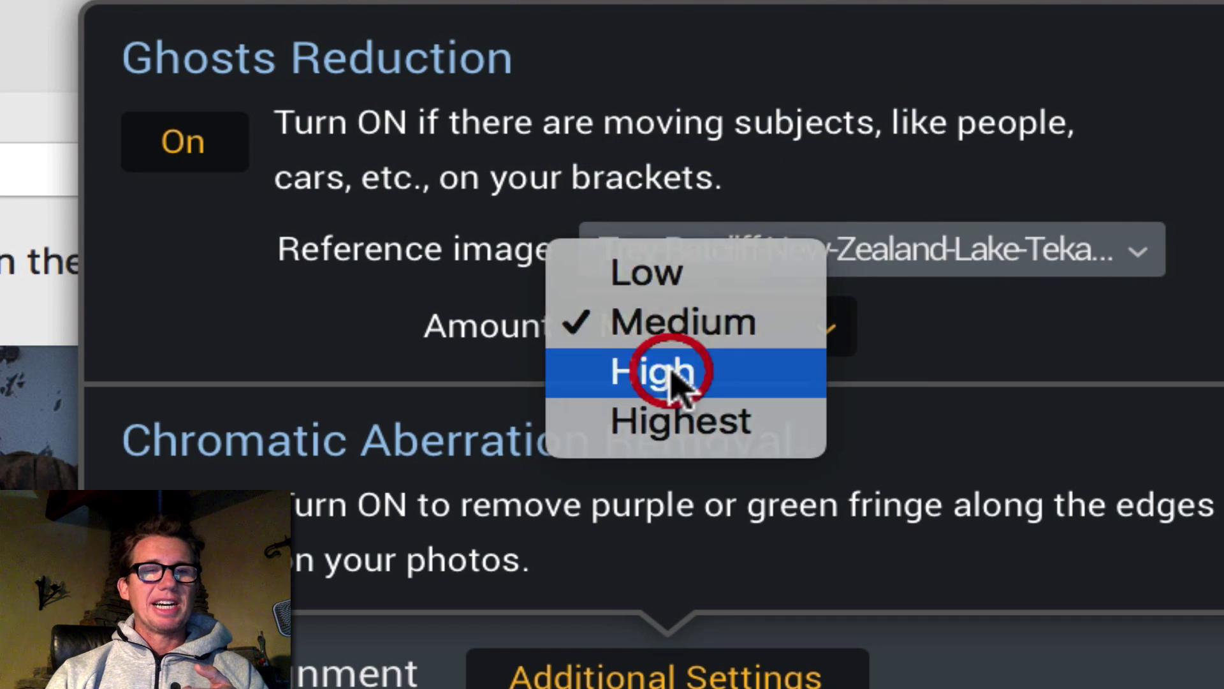
pyautogui.click(651, 371)
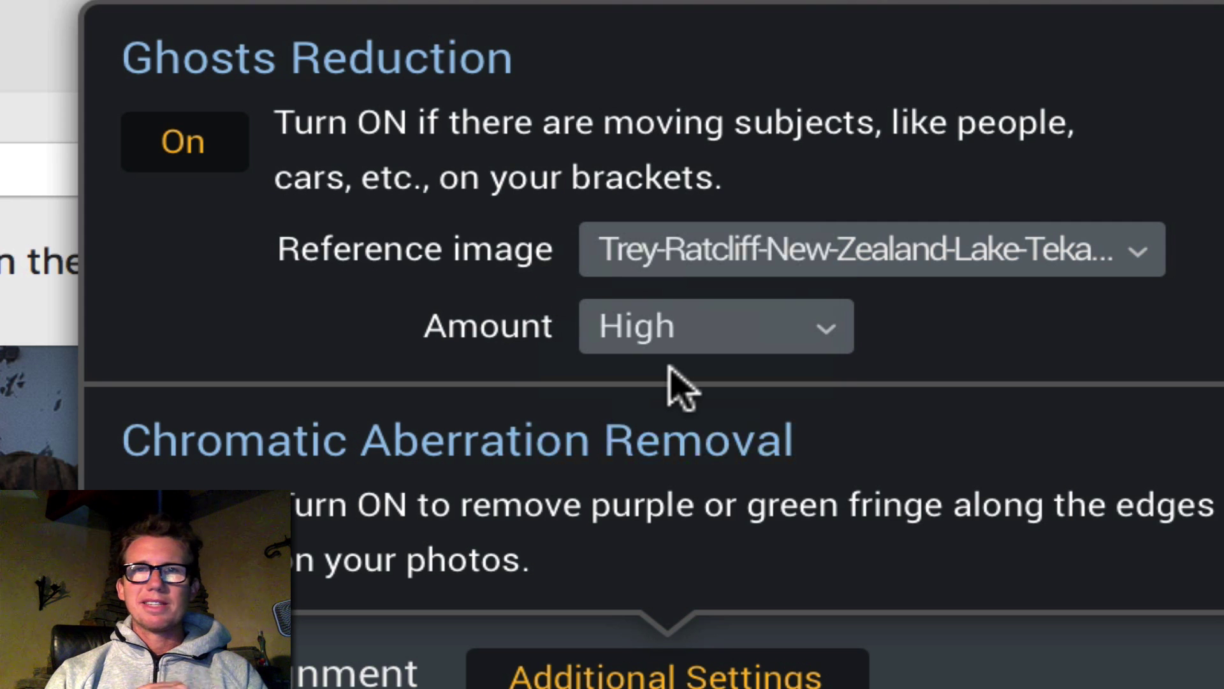
pyautogui.click(679, 388)
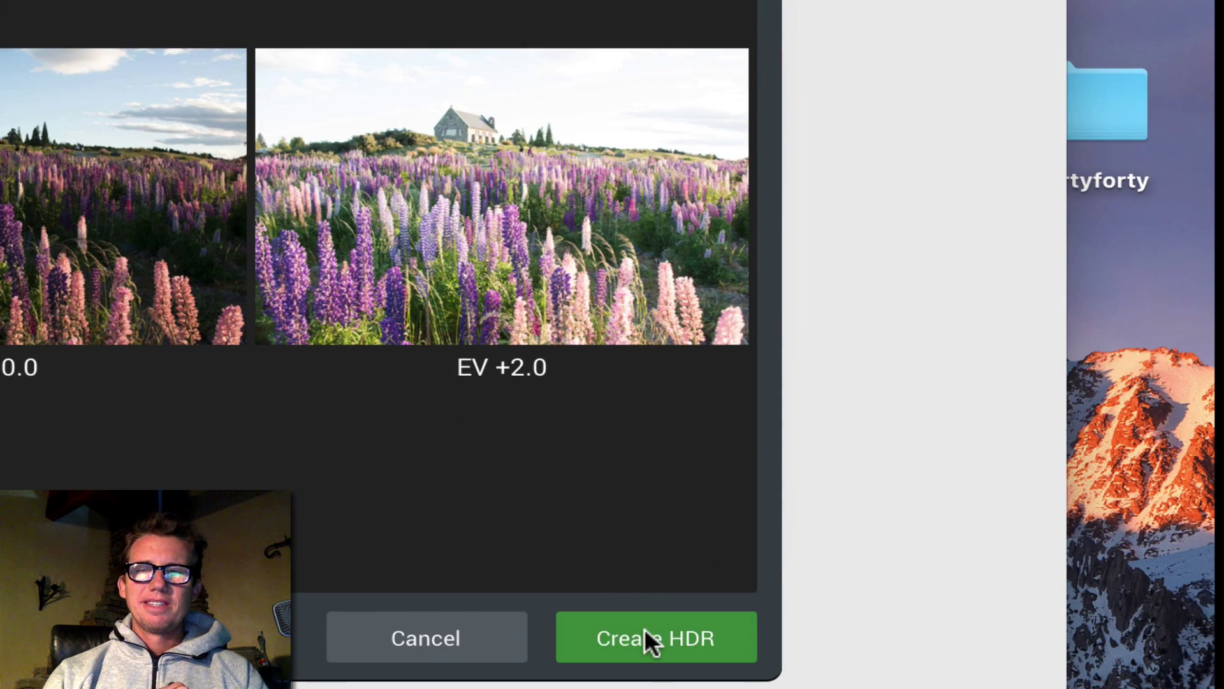
# Step: Run Create HDR to merge the EV −2, 0 and +2 brackets into a 32-bit image
pyautogui.click(644, 628)
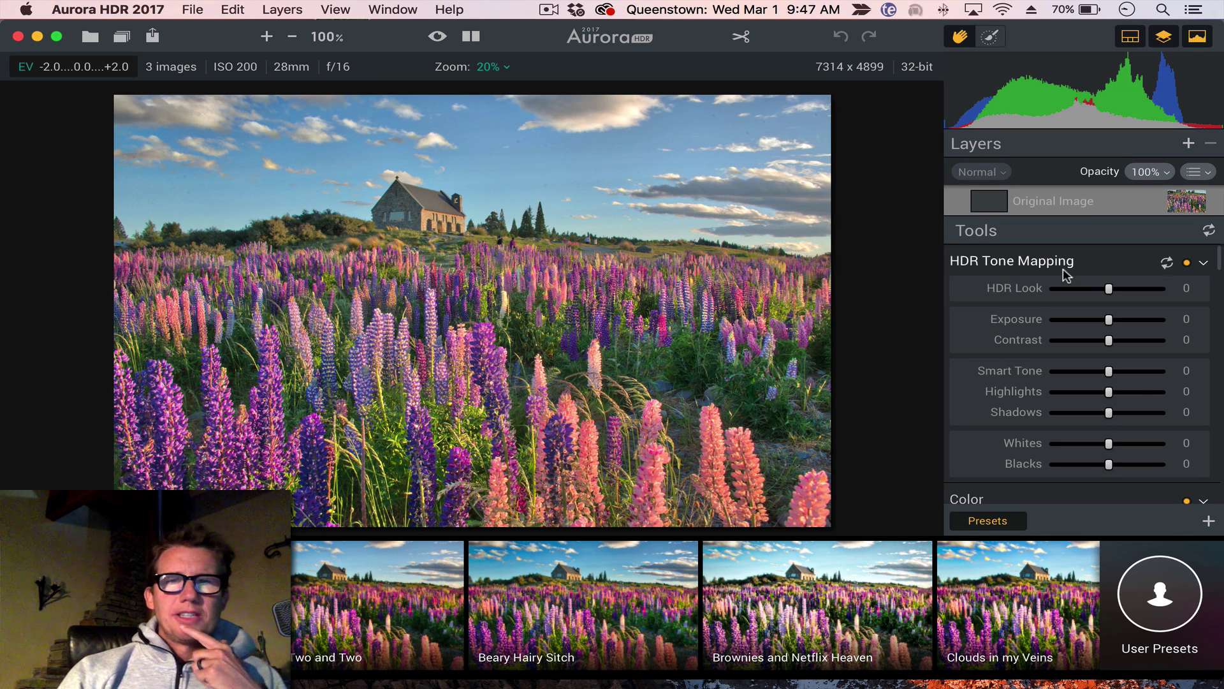
pyautogui.moveTo(1052, 260)
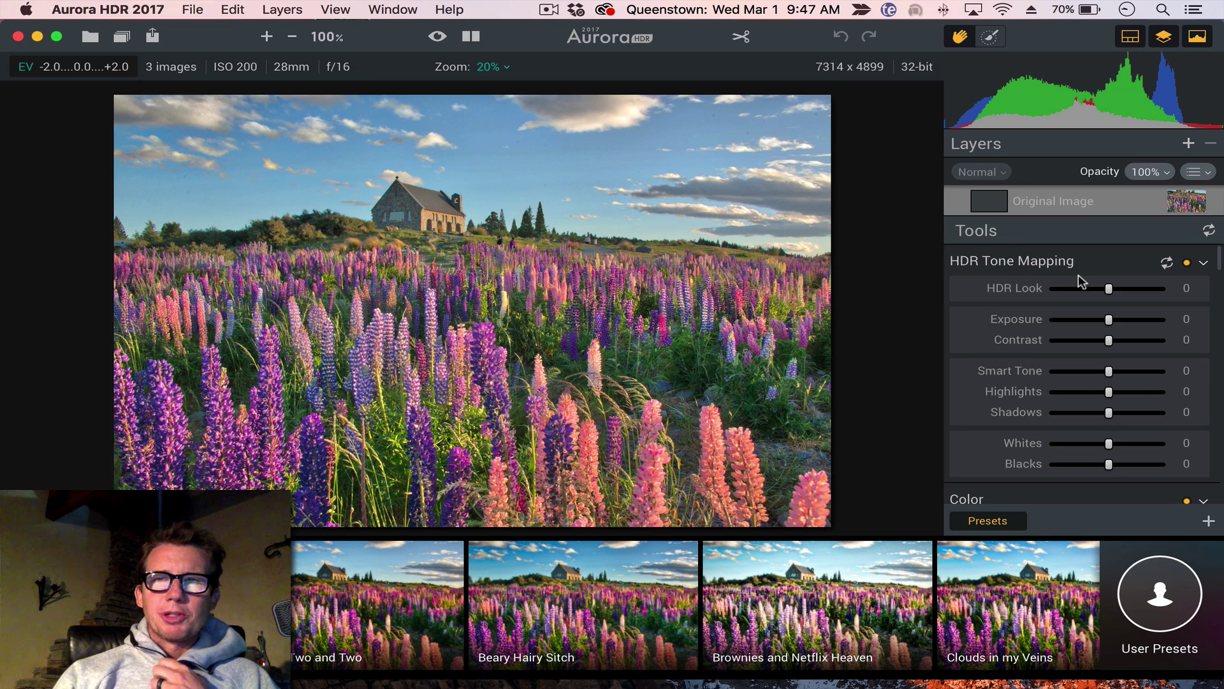
# Step: Set HDR Look to −57 and Contrast to +46 in HDR Tone Mapping
pyautogui.moveTo(1110, 288); pyautogui.dragTo(1076, 289)
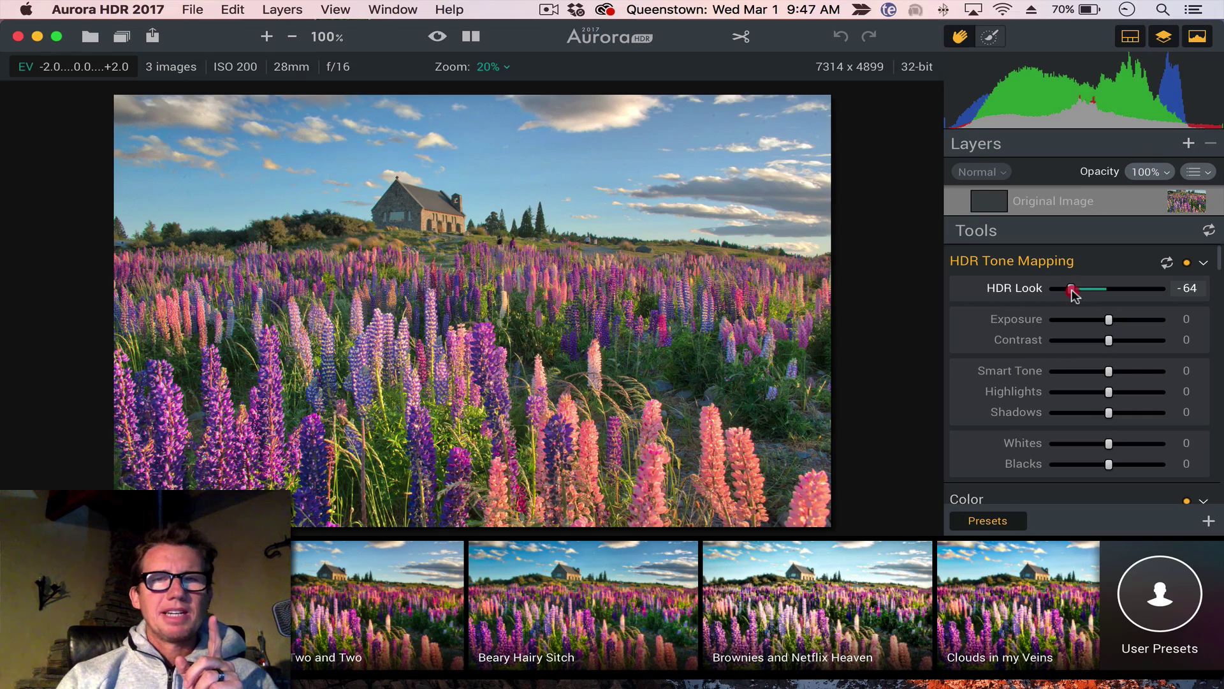
pyautogui.moveTo(1073, 290); pyautogui.dragTo(1163, 289)
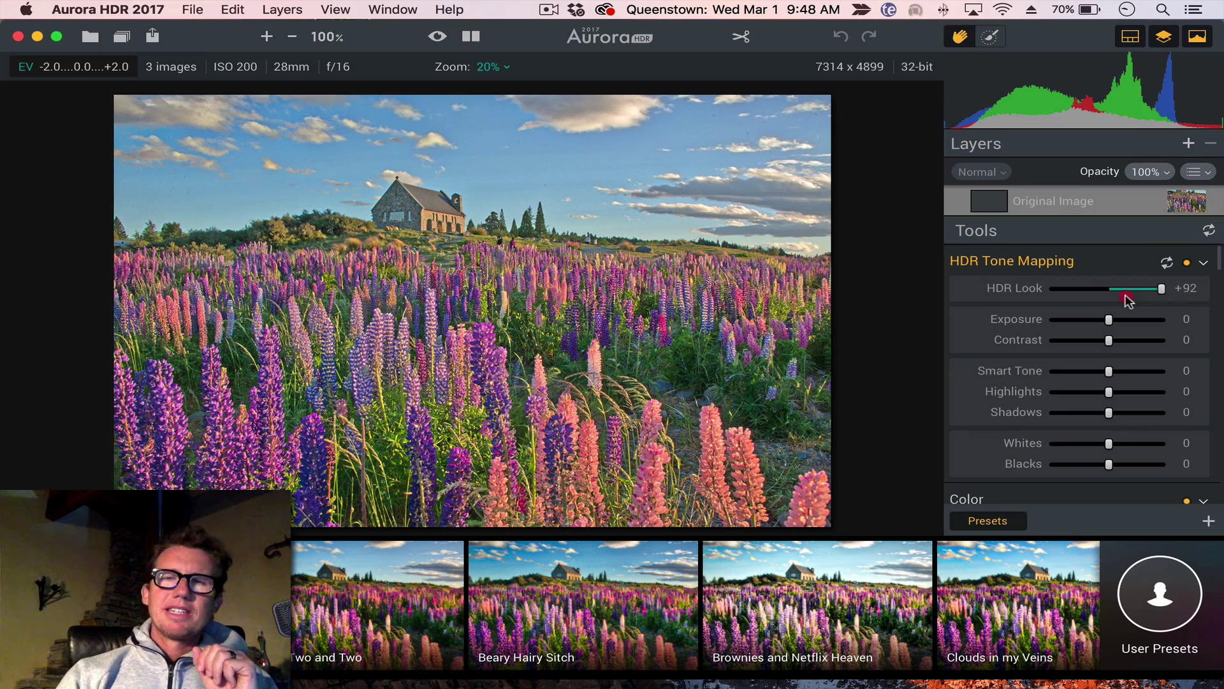
pyautogui.moveTo(1161, 288); pyautogui.dragTo(1077, 288)
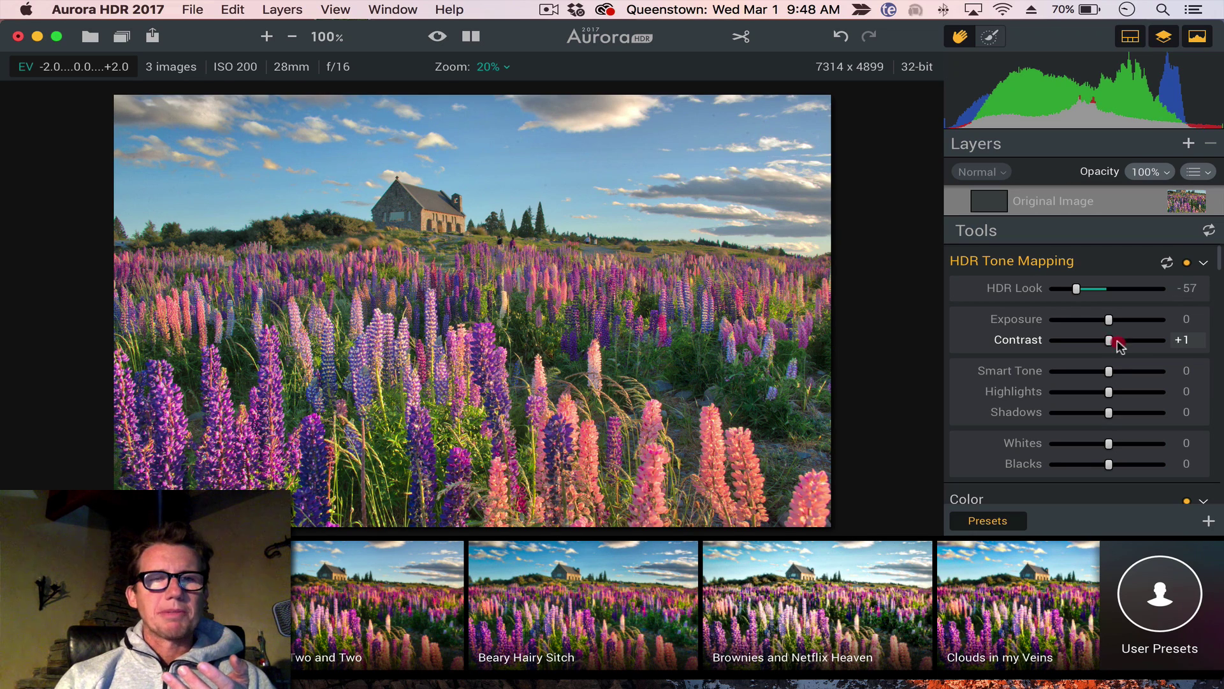
pyautogui.moveTo(1109, 341); pyautogui.dragTo(1134, 341)
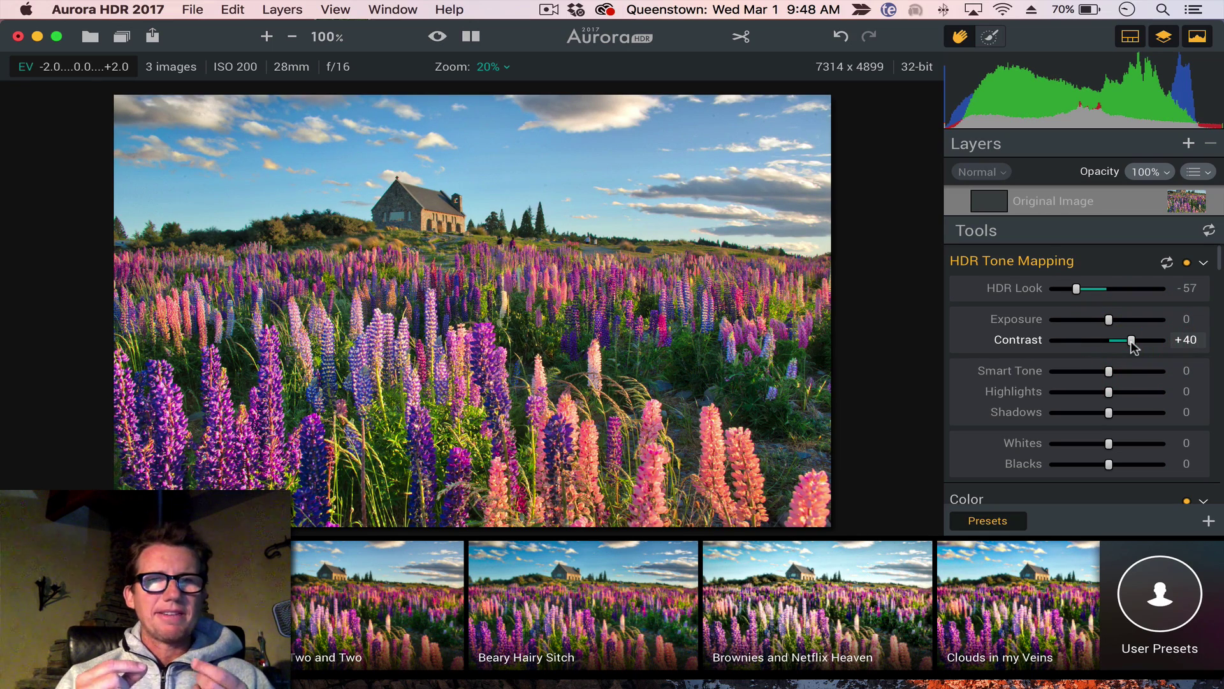
pyautogui.moveTo(1132, 340); pyautogui.dragTo(1138, 343)
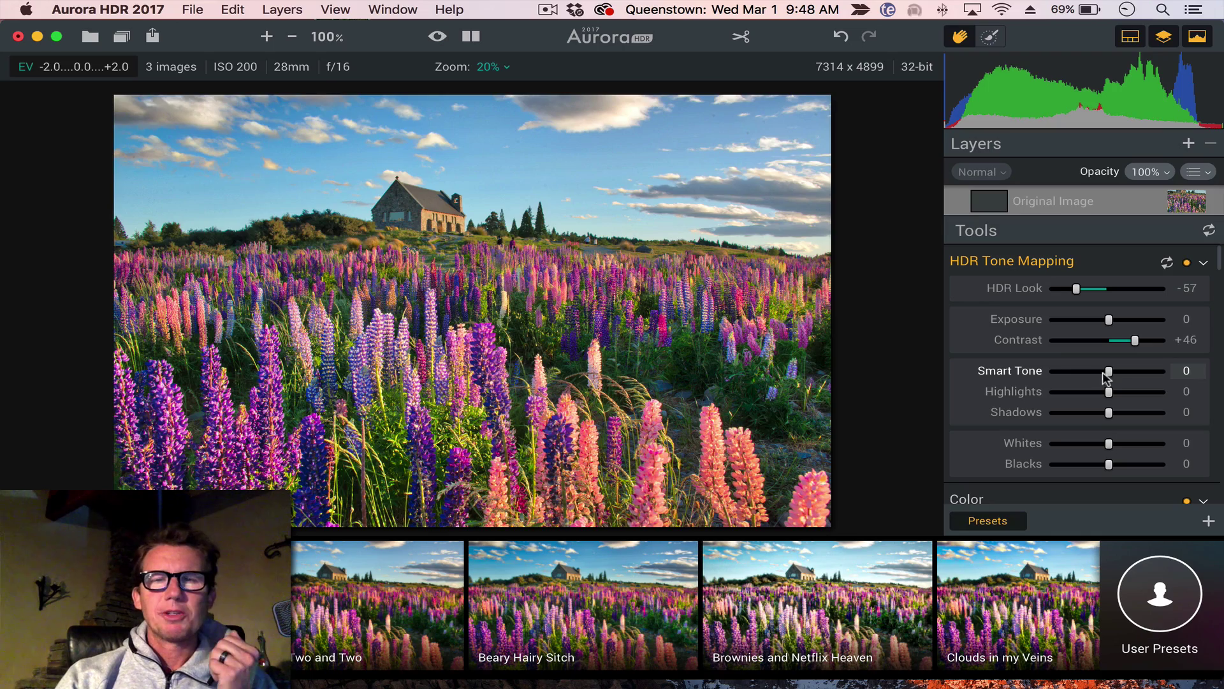
# Step: Try Smart Tone, reset it to 0, and compare tone mapping off and on
pyautogui.moveTo(1109, 371); pyautogui.dragTo(1113, 373)
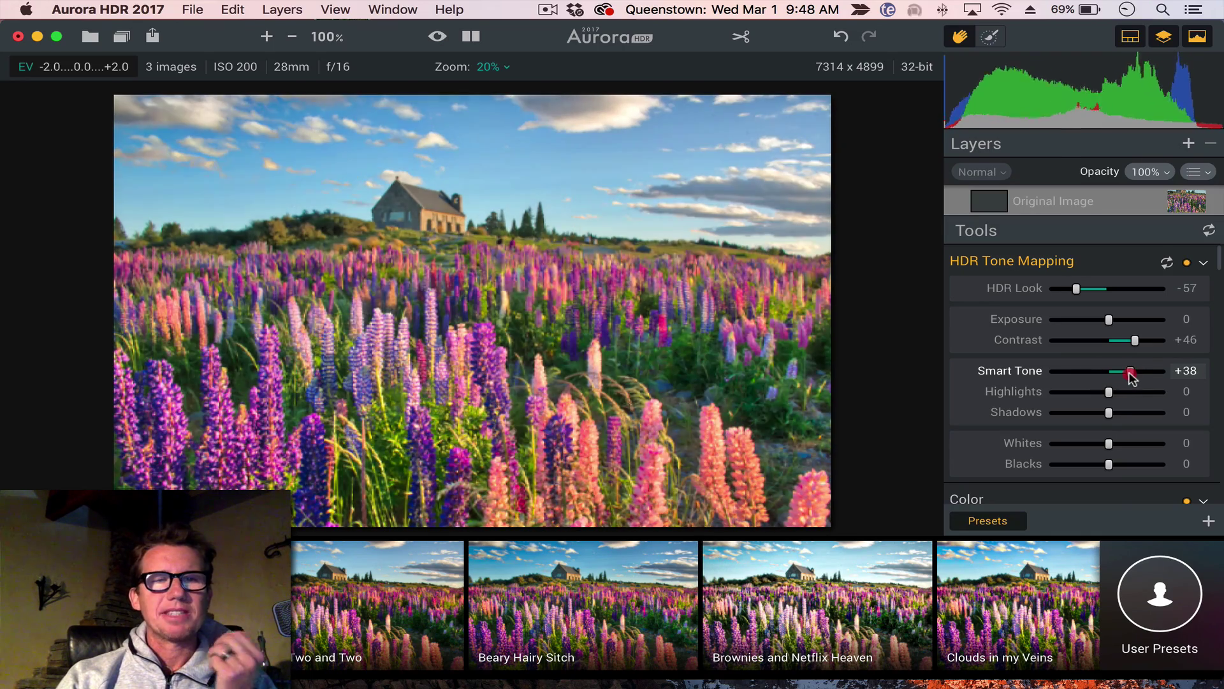
pyautogui.doubleClick(1109, 373)
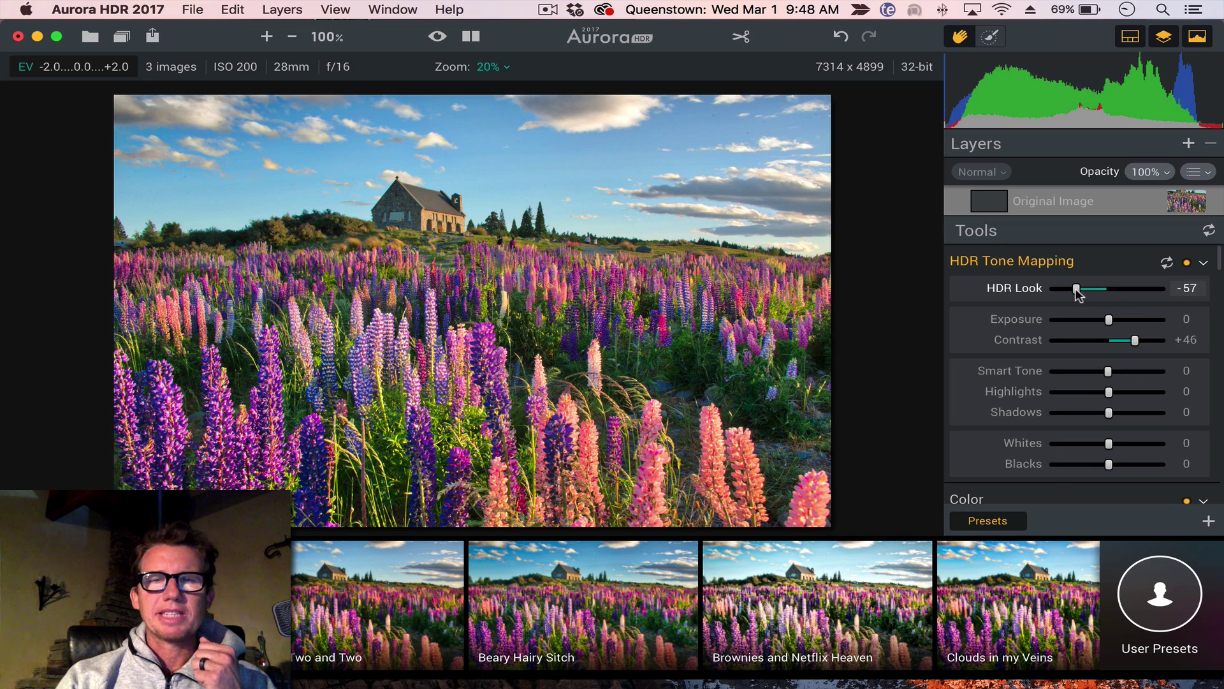
pyautogui.click(1186, 262)
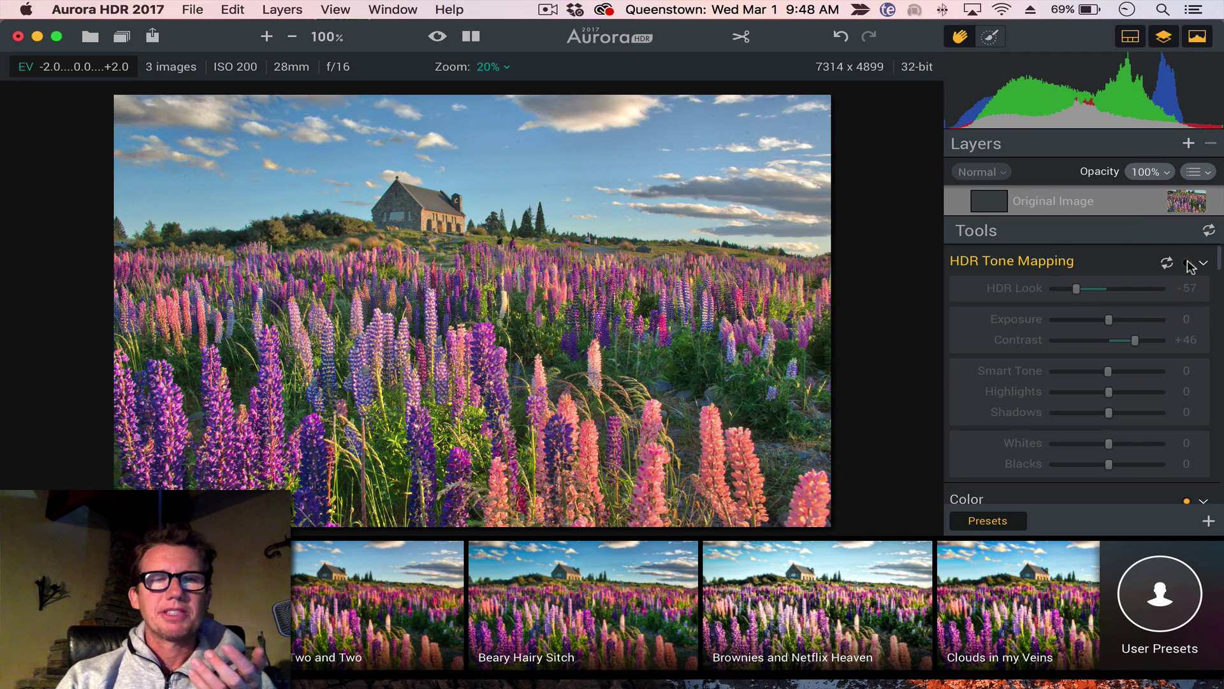
pyautogui.click(1190, 265)
pyautogui.click(1190, 266)
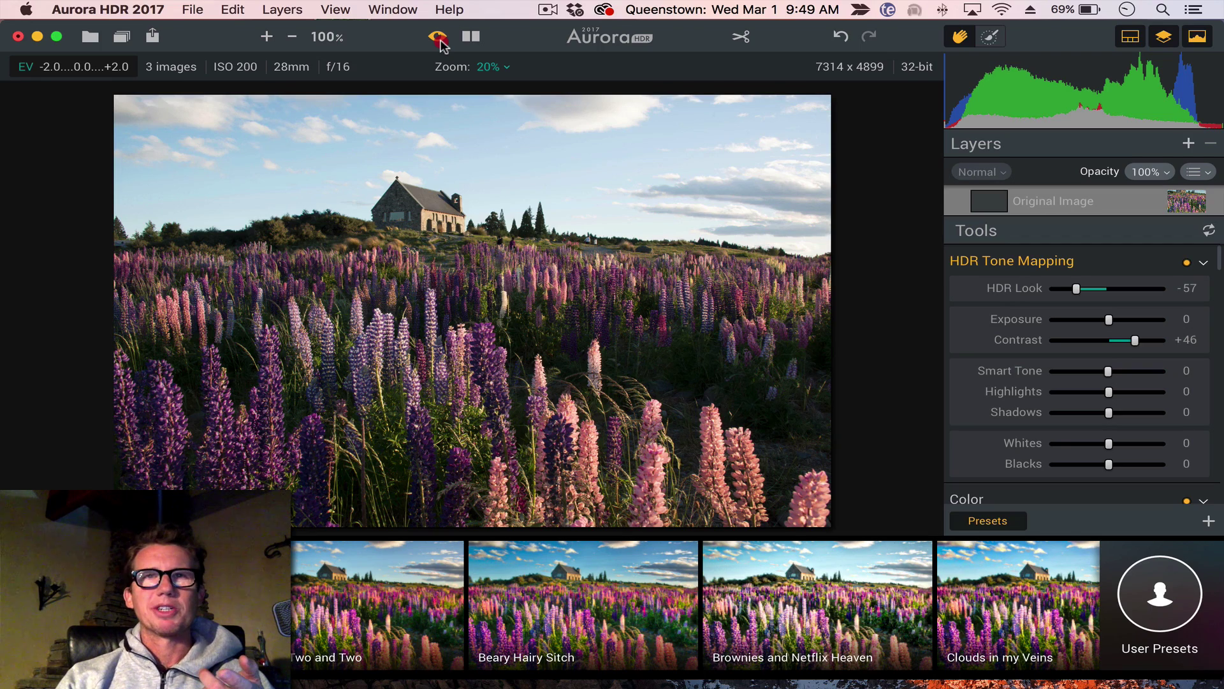
pyautogui.click(438, 36)
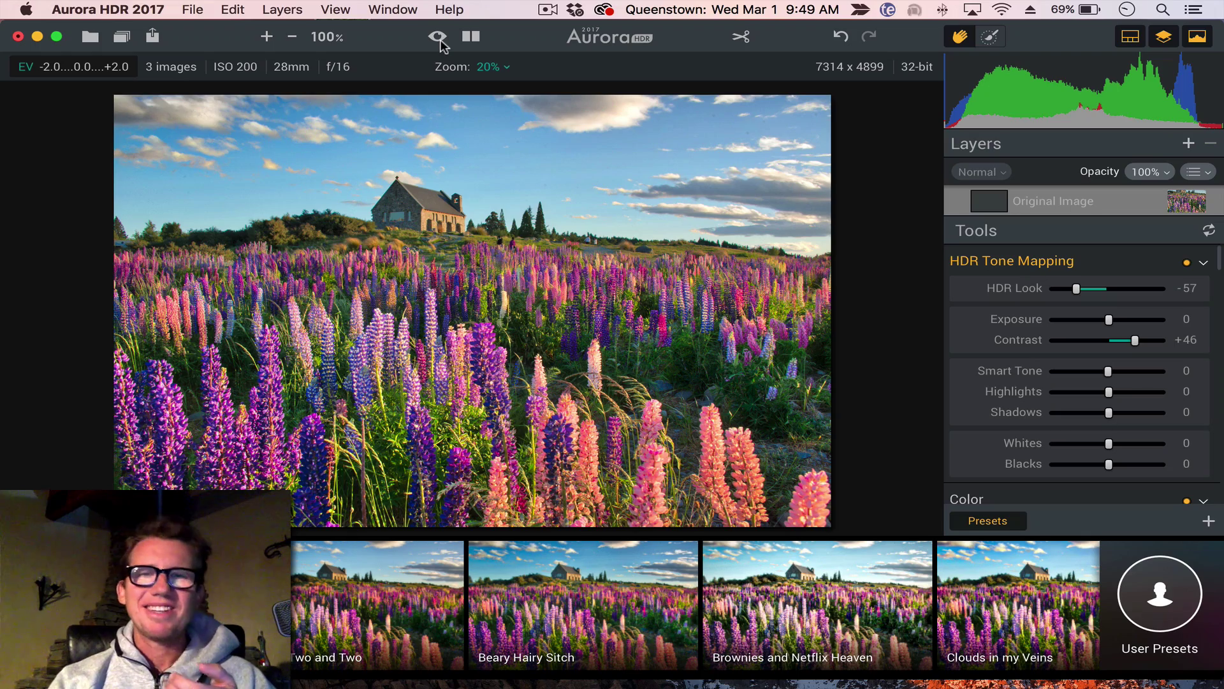
pyautogui.click(438, 37)
pyautogui.click(438, 36)
pyautogui.click(438, 36)
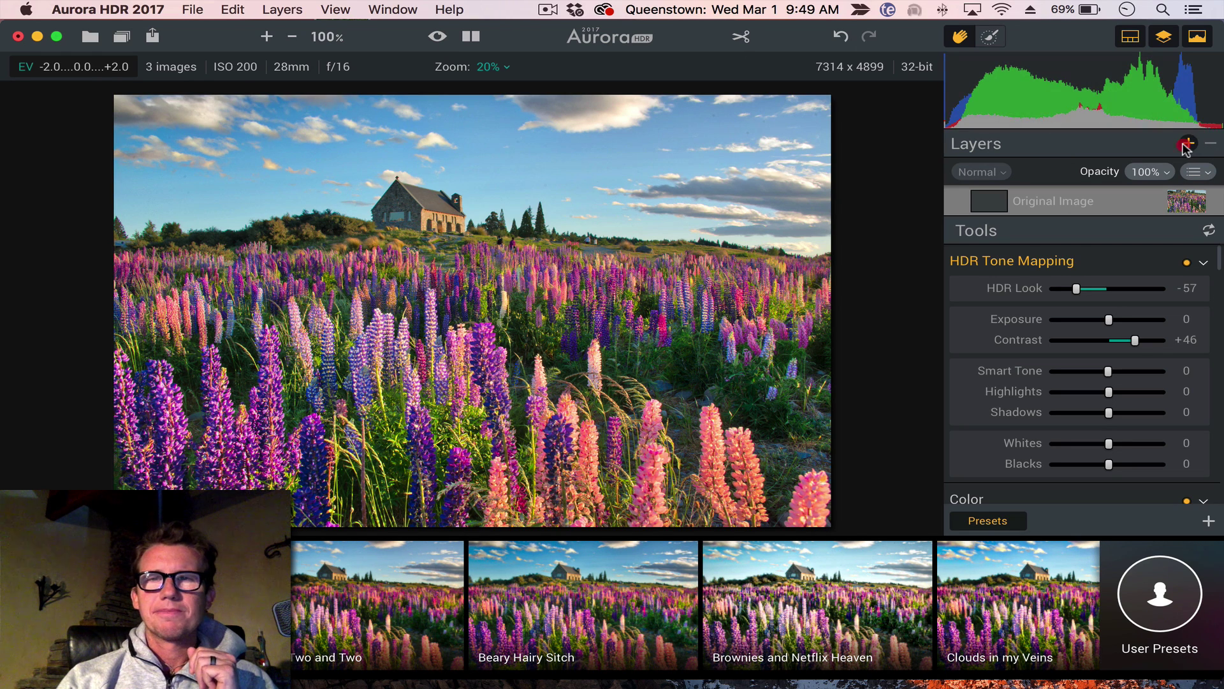
# Step: Add adjustment Layer 1 and bring its HDR Structure settings into view
pyautogui.click(1187, 144)
pyautogui.click(1165, 182)
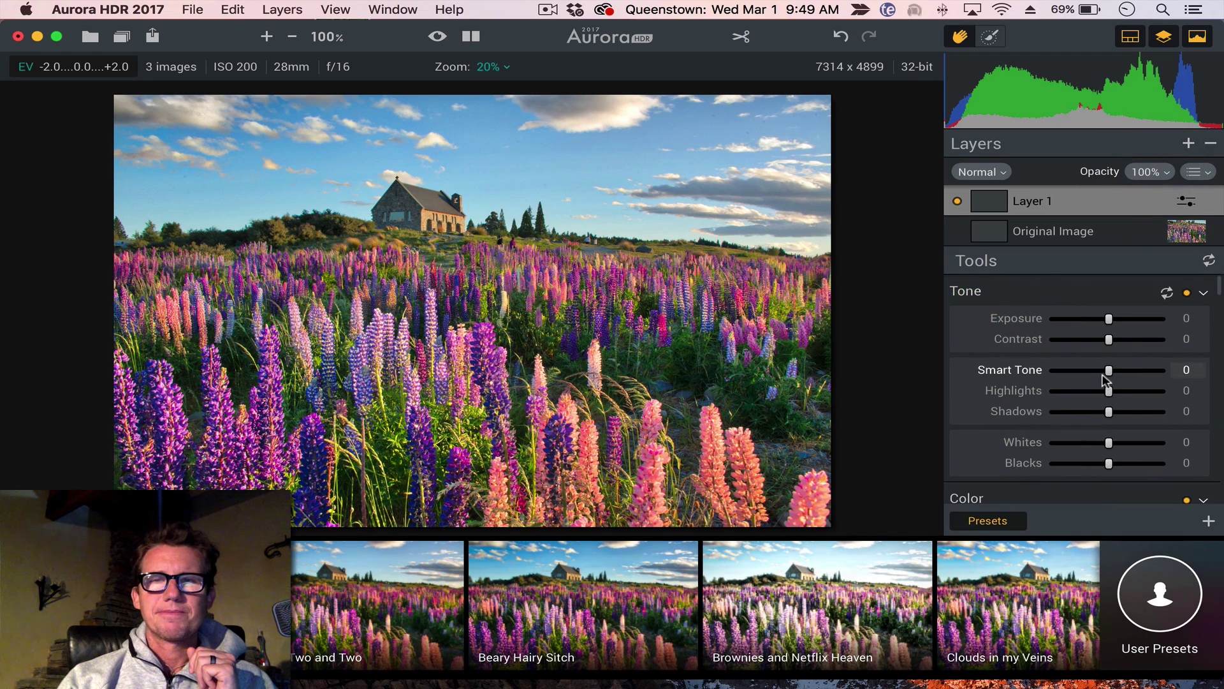
pyautogui.scroll(-3, 1107, 380)
pyautogui.scroll(-3, 1106, 380)
pyautogui.scroll(-2, 1107, 379)
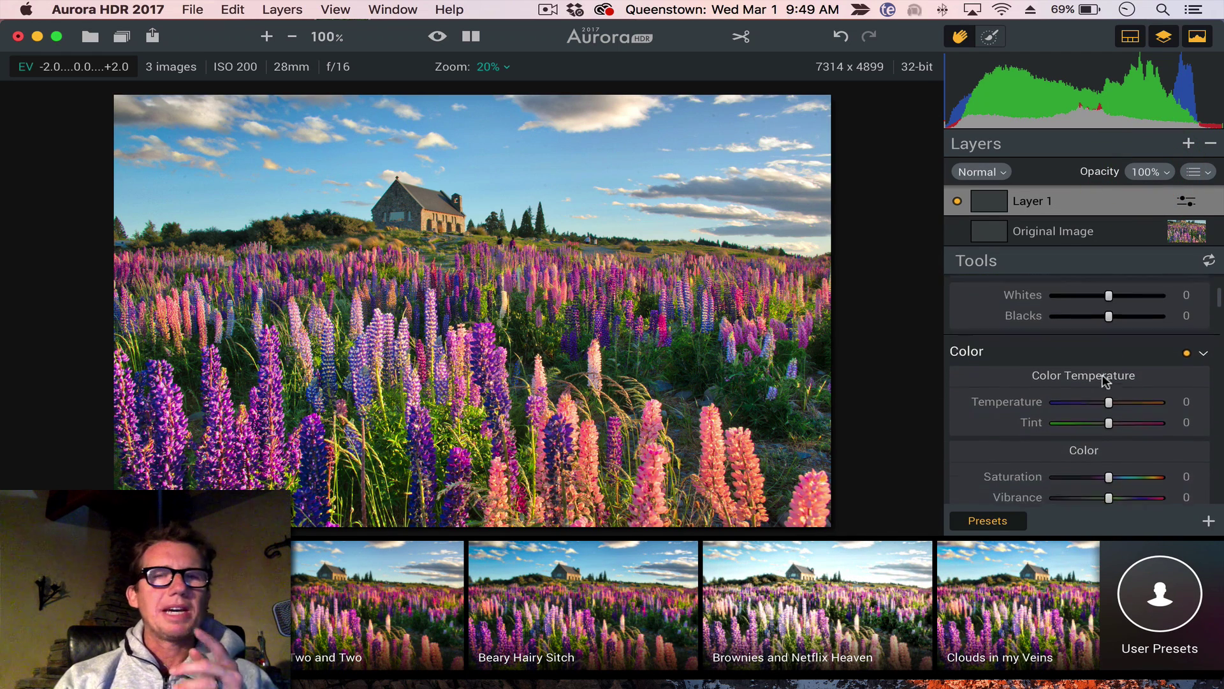
pyautogui.scroll(2, 1107, 380)
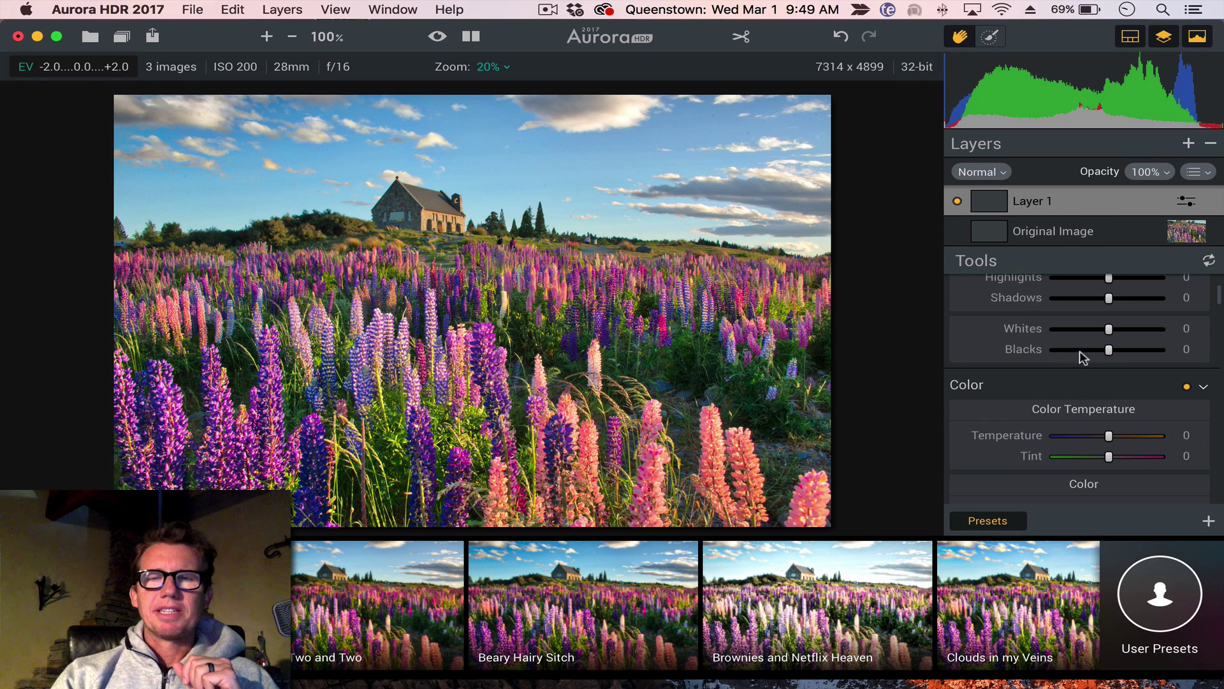
pyautogui.scroll(-4, 1084, 380)
pyautogui.scroll(-4, 1085, 380)
pyautogui.scroll(-4, 1084, 380)
pyautogui.scroll(-4, 1085, 380)
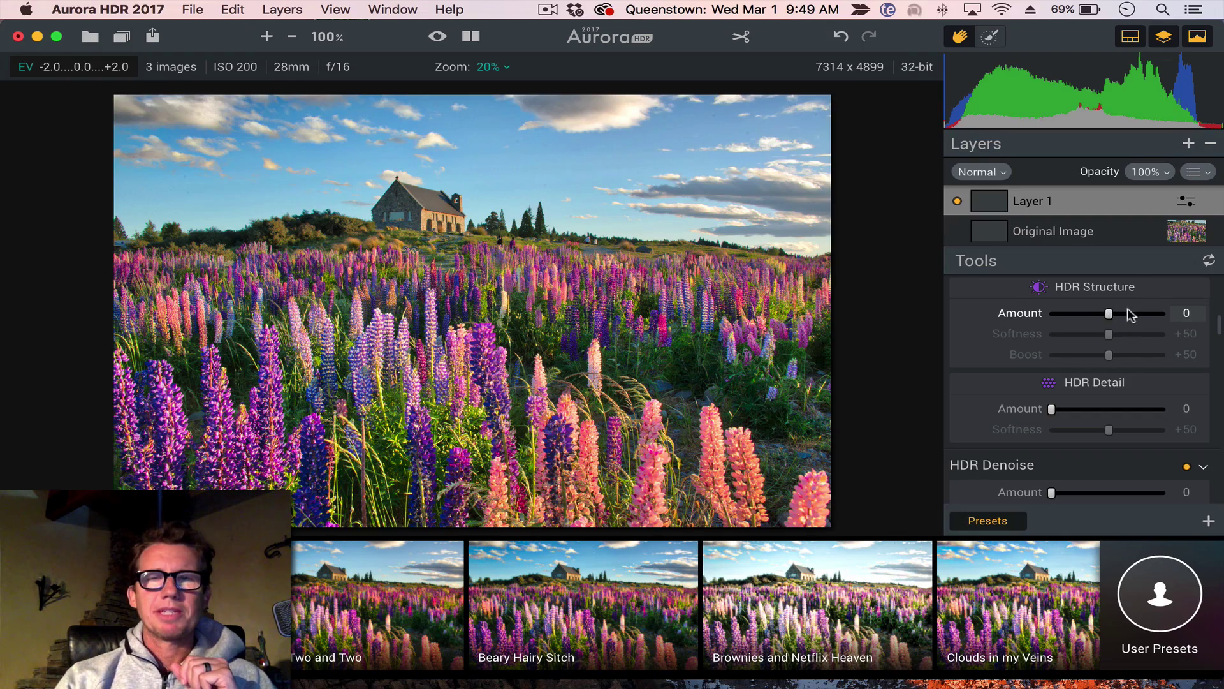
# Step: Drag Layer 1's Structure Amount to +42 and settle Softness at +27
pyautogui.moveTo(1108, 313); pyautogui.dragTo(1133, 314)
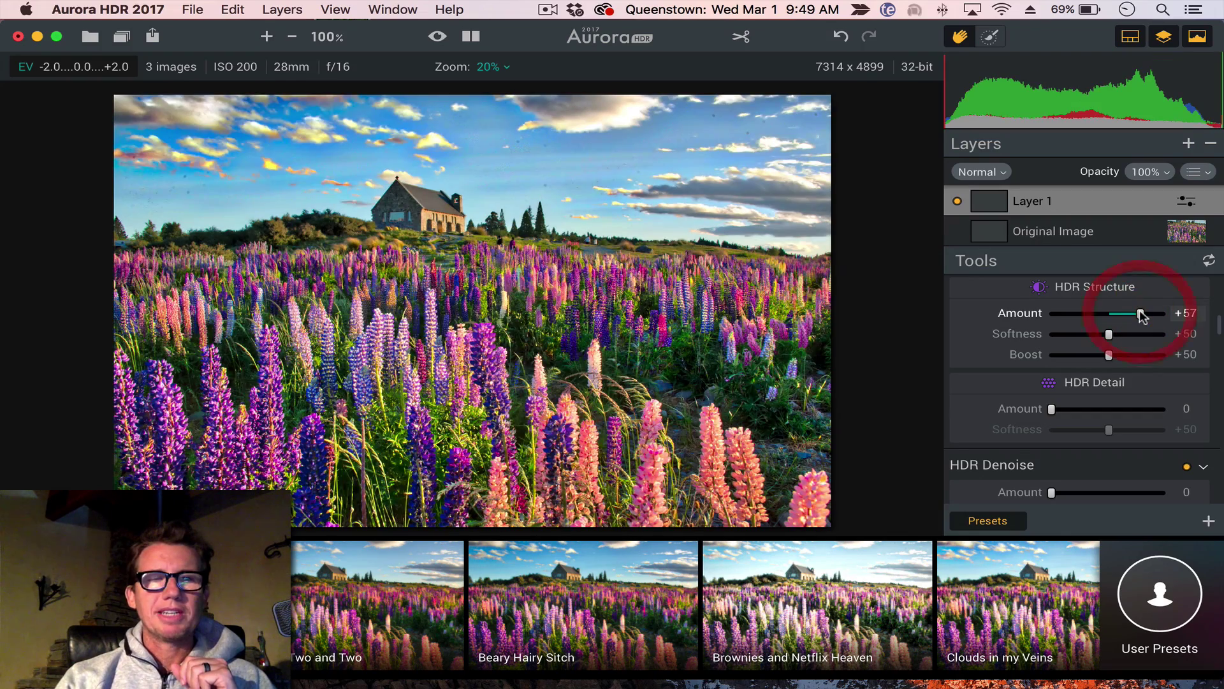
pyautogui.click(1071, 334)
pyautogui.moveTo(1071, 334); pyautogui.dragTo(1077, 334)
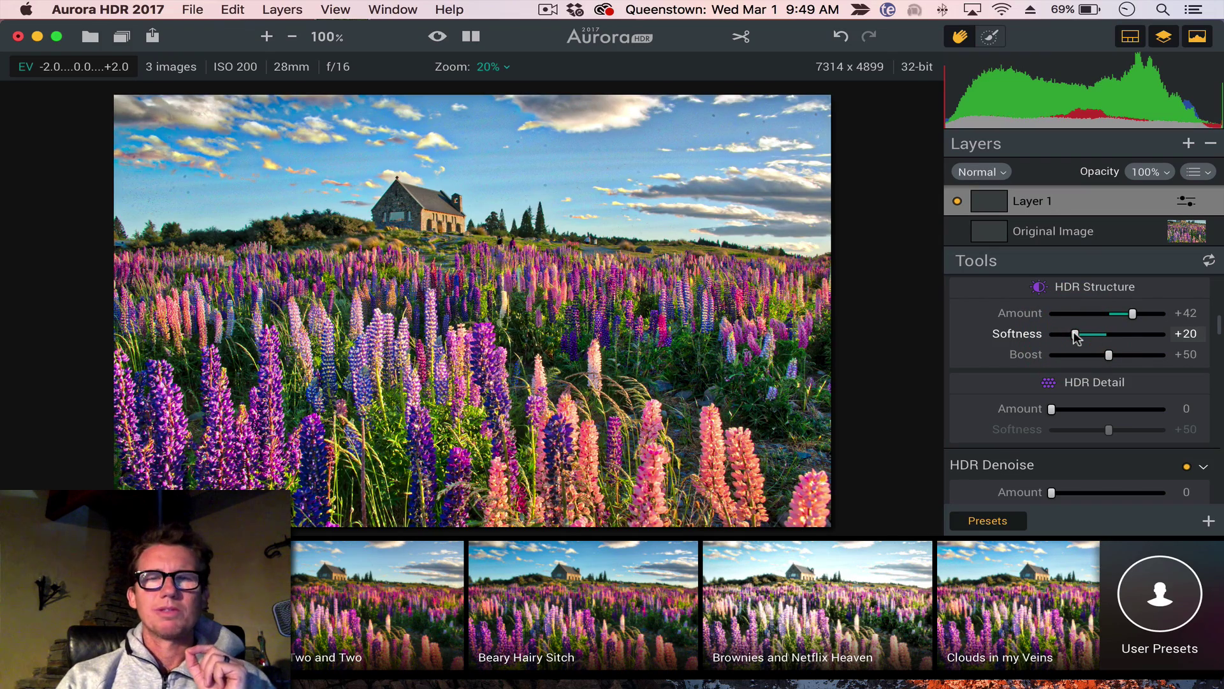
pyautogui.moveTo(1075, 334); pyautogui.dragTo(1082, 334)
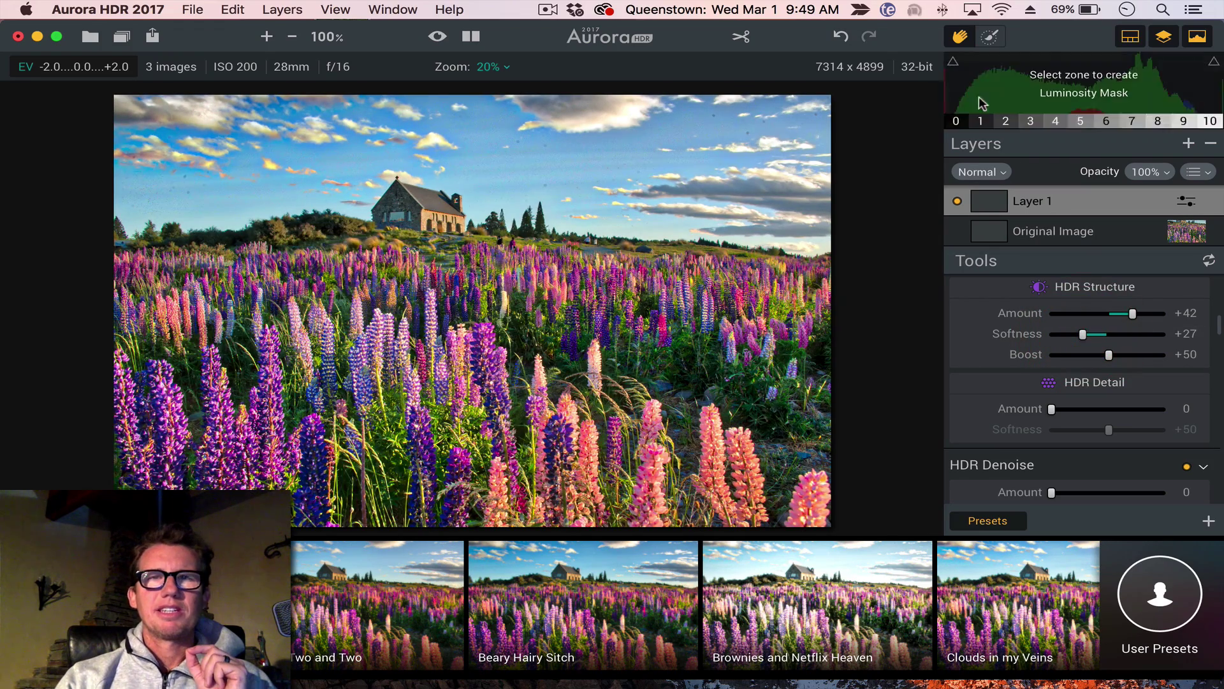
# Step: Shrink the brush and paint Layer 1's mask over the lupins and church
pyautogui.click(991, 35)
pyautogui.press('[')
pyautogui.press('[')
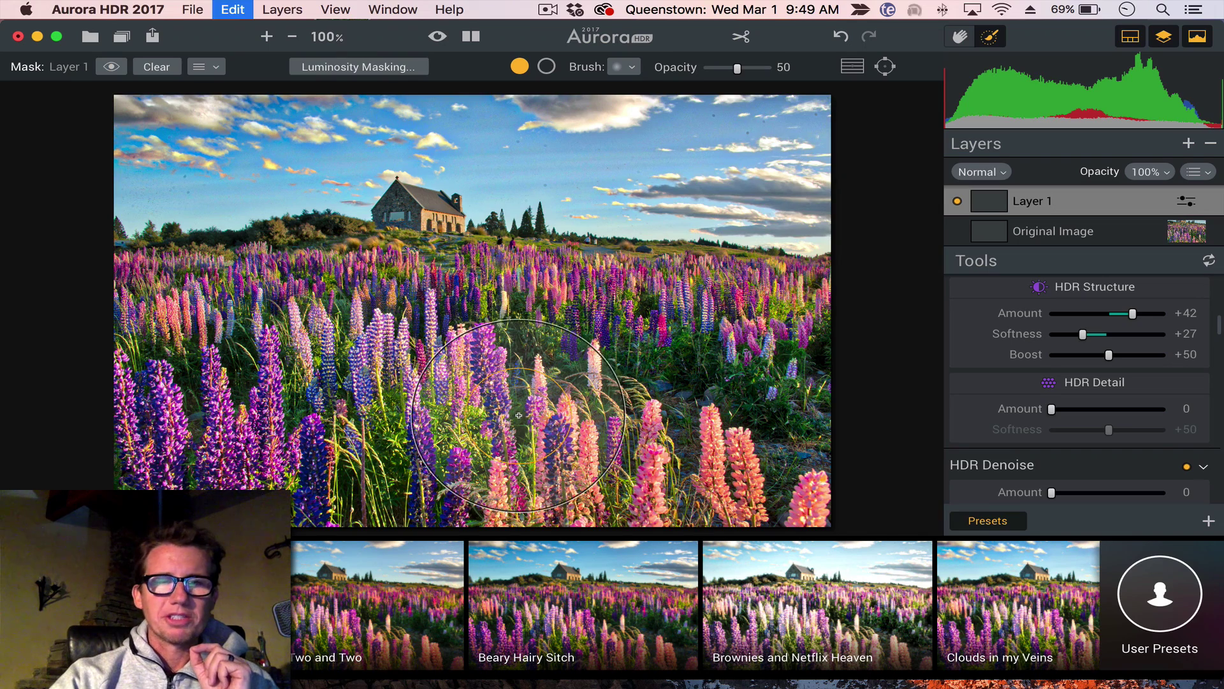
pyautogui.press('[')
pyautogui.press('[')
pyautogui.press('[')
pyautogui.press('[')
pyautogui.press('[')
pyautogui.press('[')
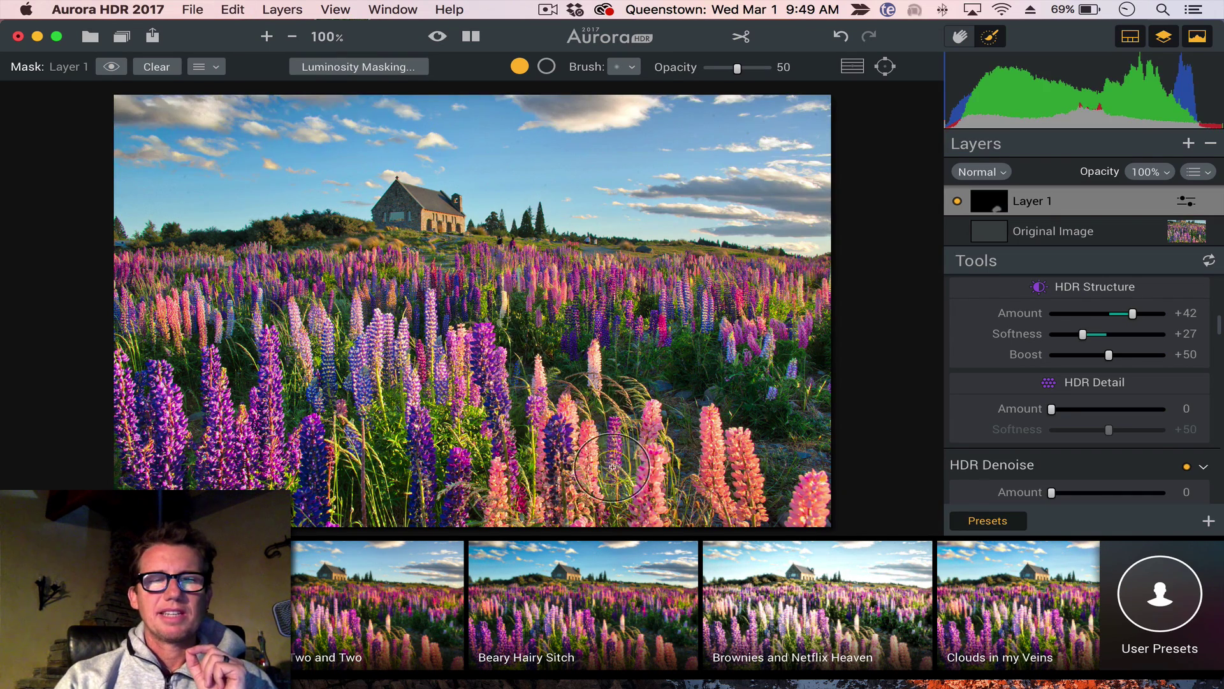
pyautogui.moveTo(660, 462); pyautogui.dragTo(507, 402)
pyautogui.moveTo(387, 374)
pyautogui.mouseDown()
pyautogui.moveTo(152, 409)
pyautogui.moveTo(584, 292)
pyautogui.moveTo(737, 294)
pyautogui.moveTo(148, 280)
pyautogui.moveTo(399, 278)
pyautogui.mouseUp()
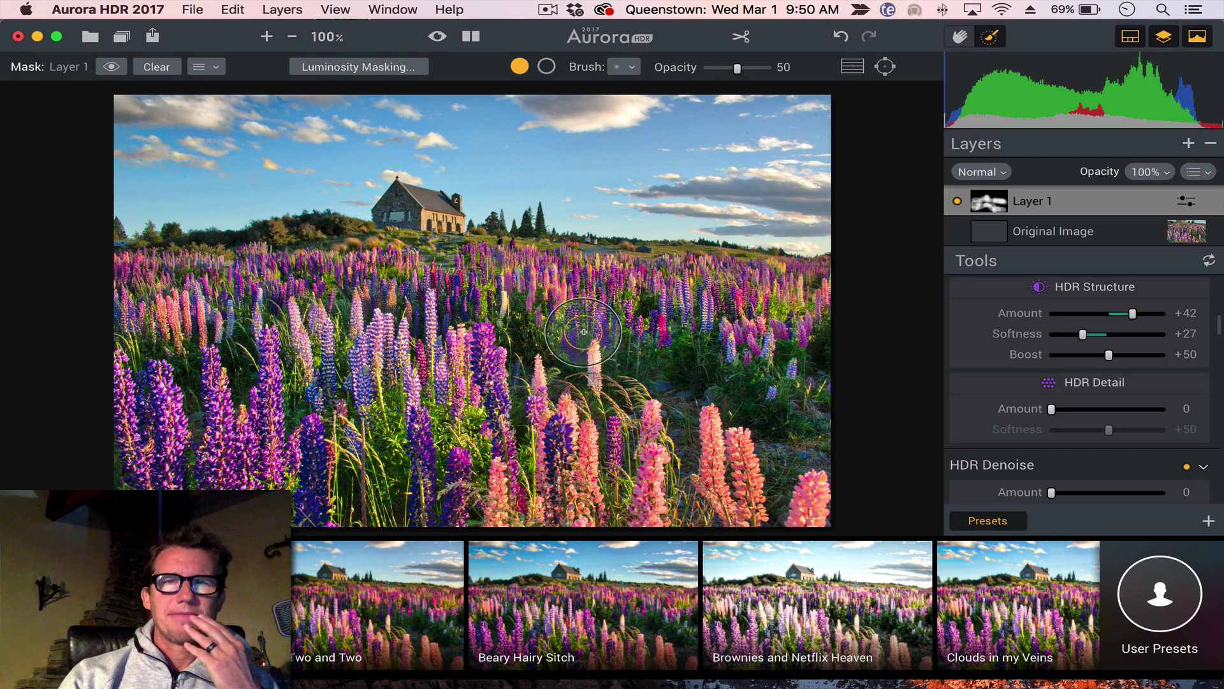
# Step: Preview and hide the painted mask overlay, then add Layer 2
pyautogui.click(112, 67)
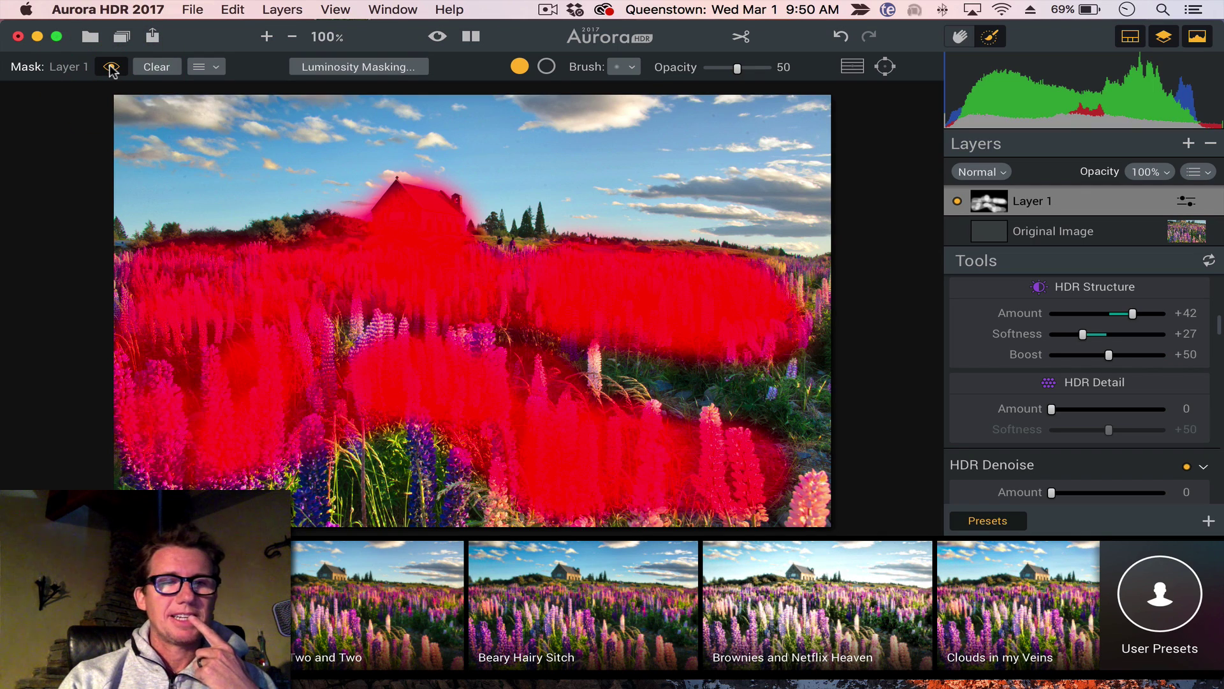
pyautogui.click(113, 68)
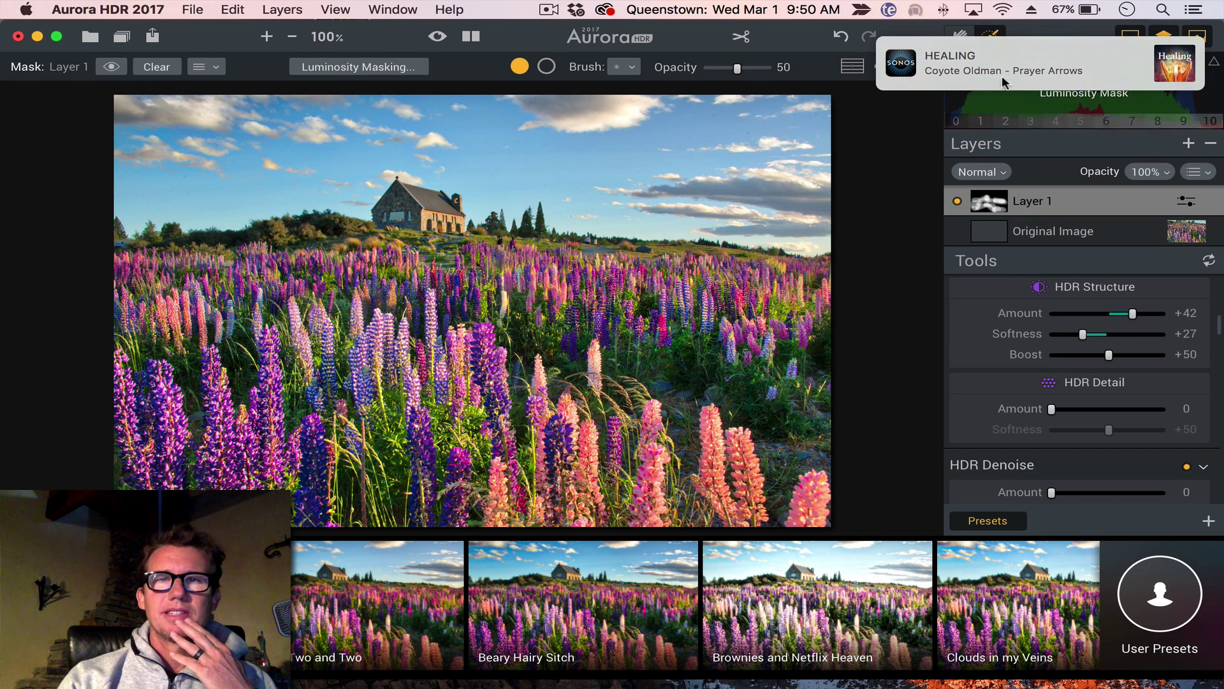
pyautogui.click(1190, 146)
# Step: Add Layer 2 with Image Radiance, Smart Colorize +16 and Warmth −14
pyautogui.click(1148, 171)
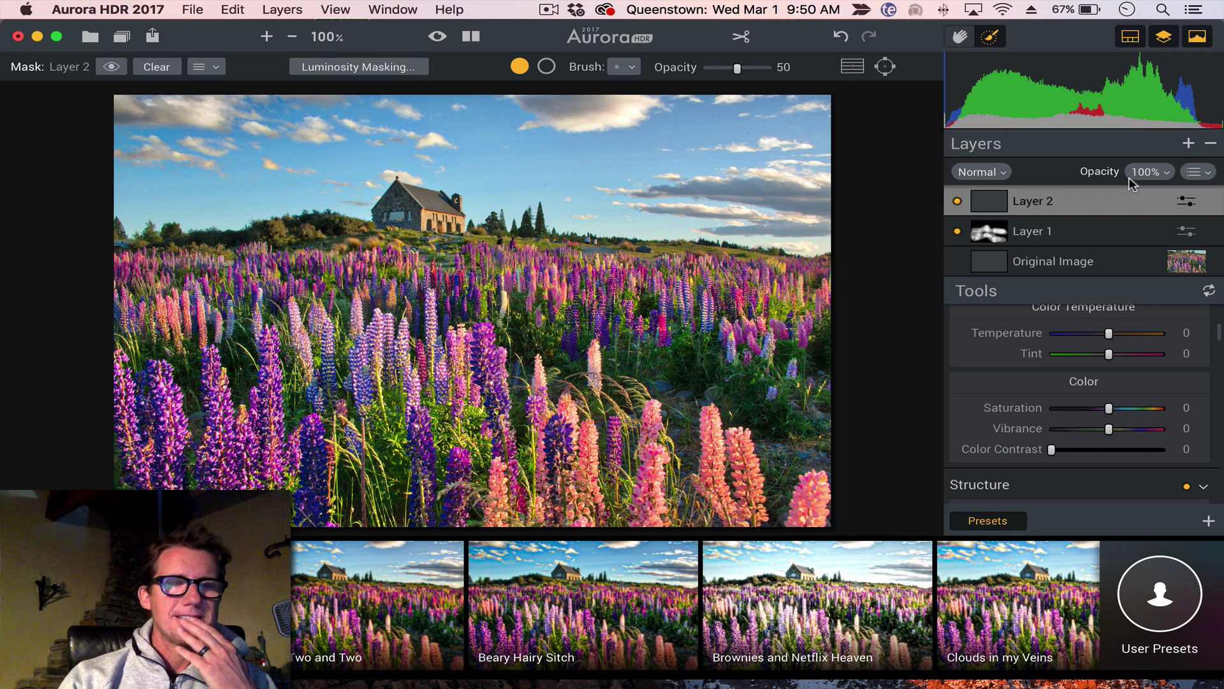
pyautogui.scroll(-5, 1074, 392)
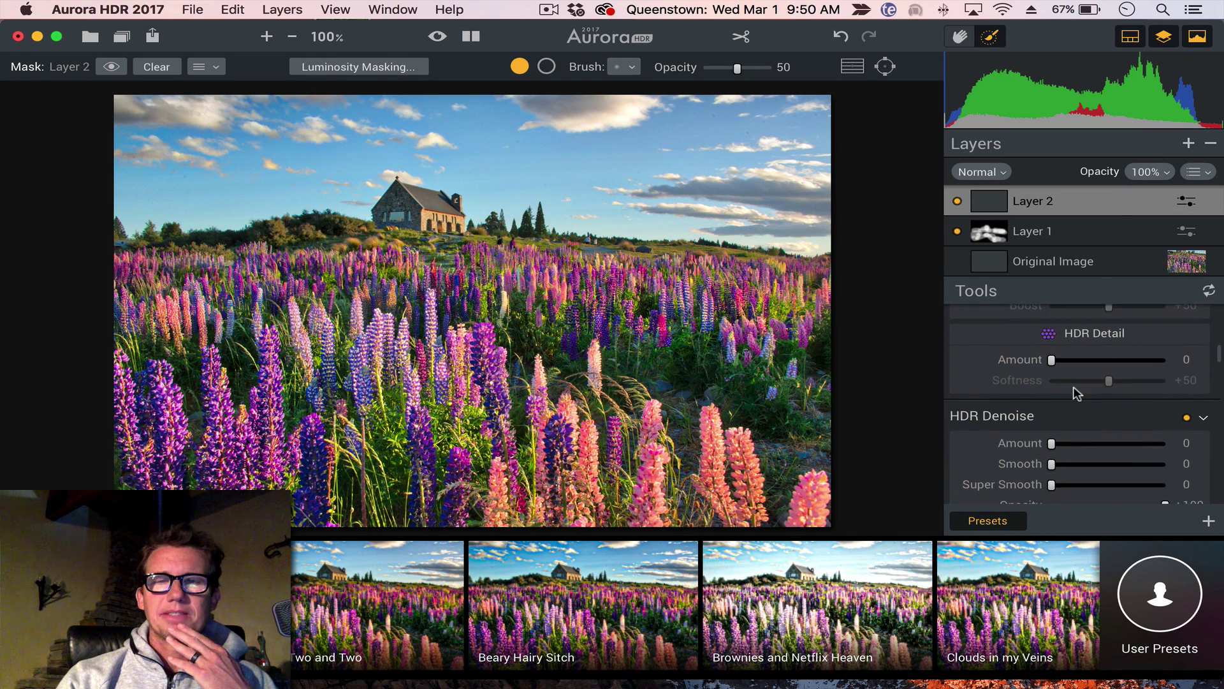
pyautogui.scroll(-5, 1074, 392)
pyautogui.scroll(-3, 1074, 392)
pyautogui.scroll(-2, 1075, 392)
pyautogui.scroll(-3, 1074, 393)
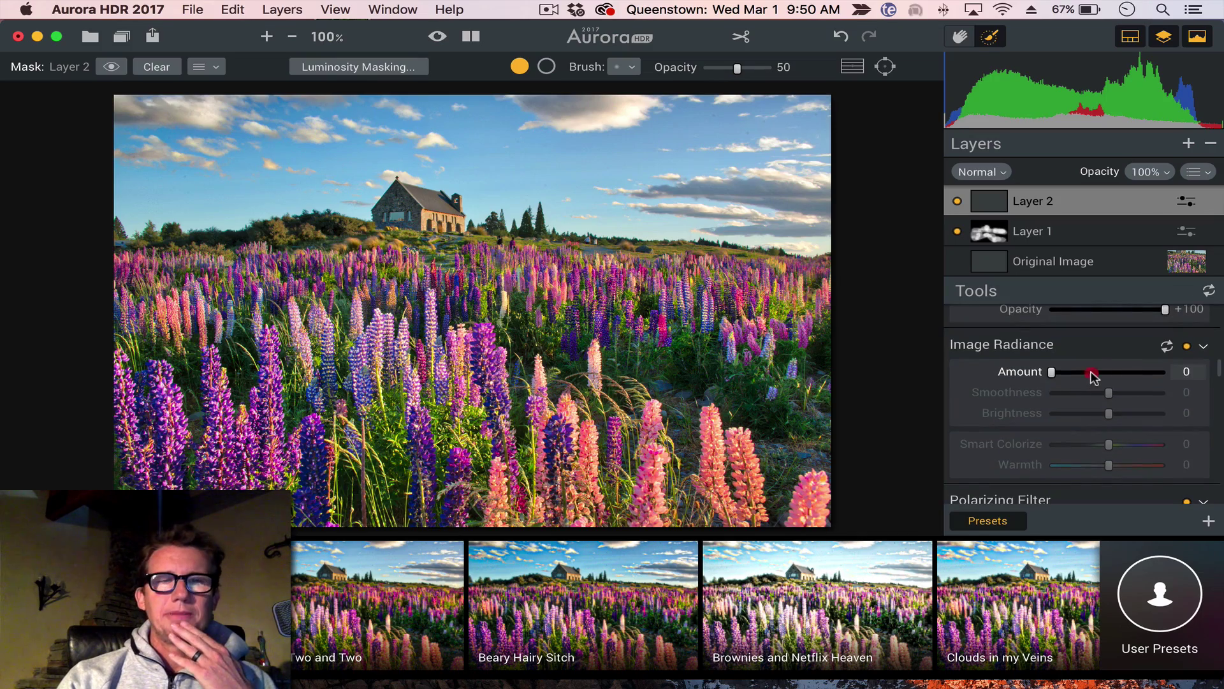
pyautogui.click(1094, 372)
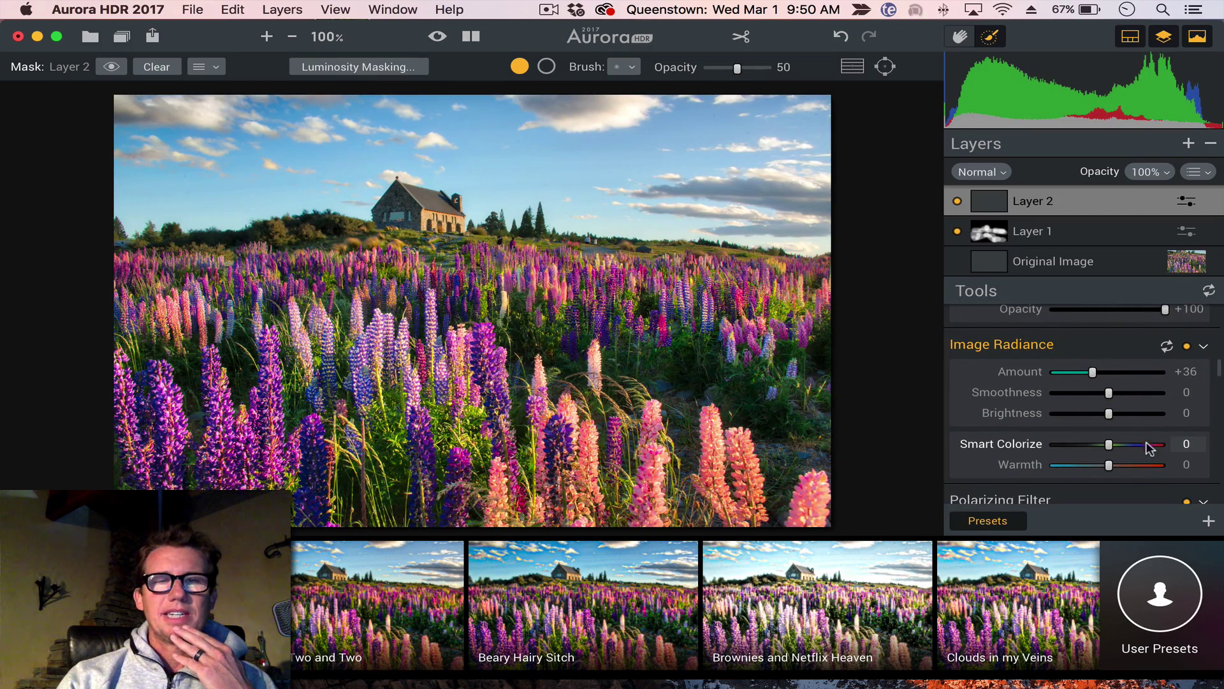
pyautogui.moveTo(1148, 446); pyautogui.dragTo(1142, 447)
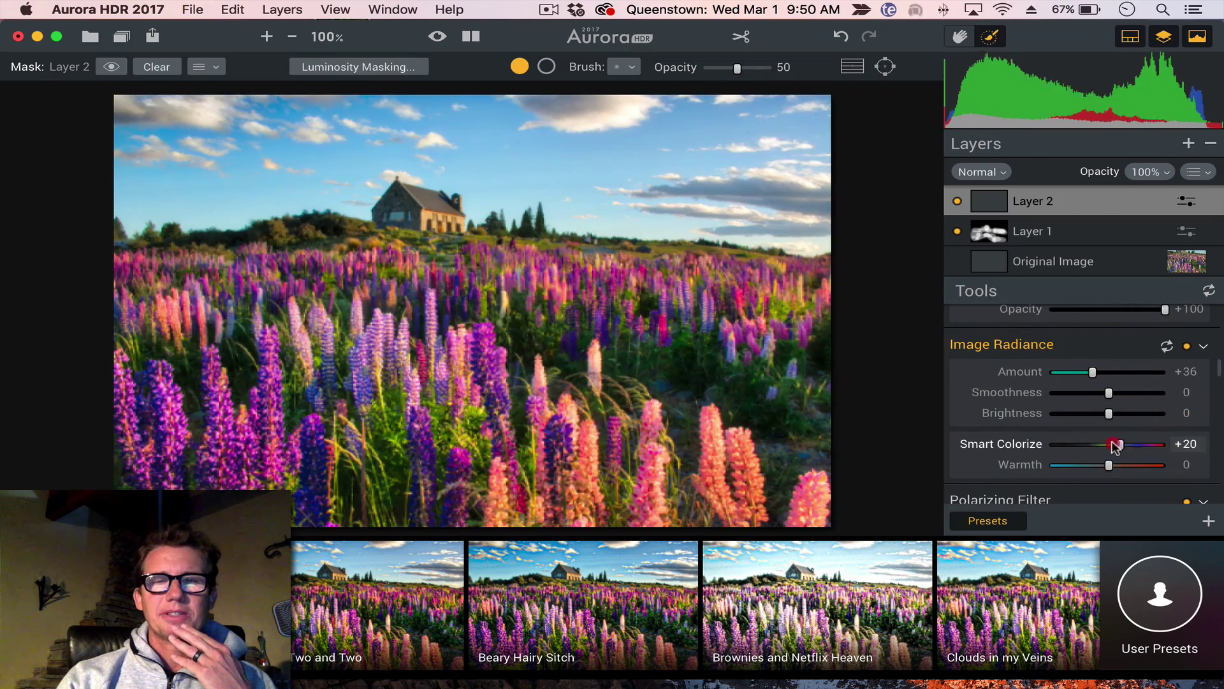
pyautogui.click(1144, 372)
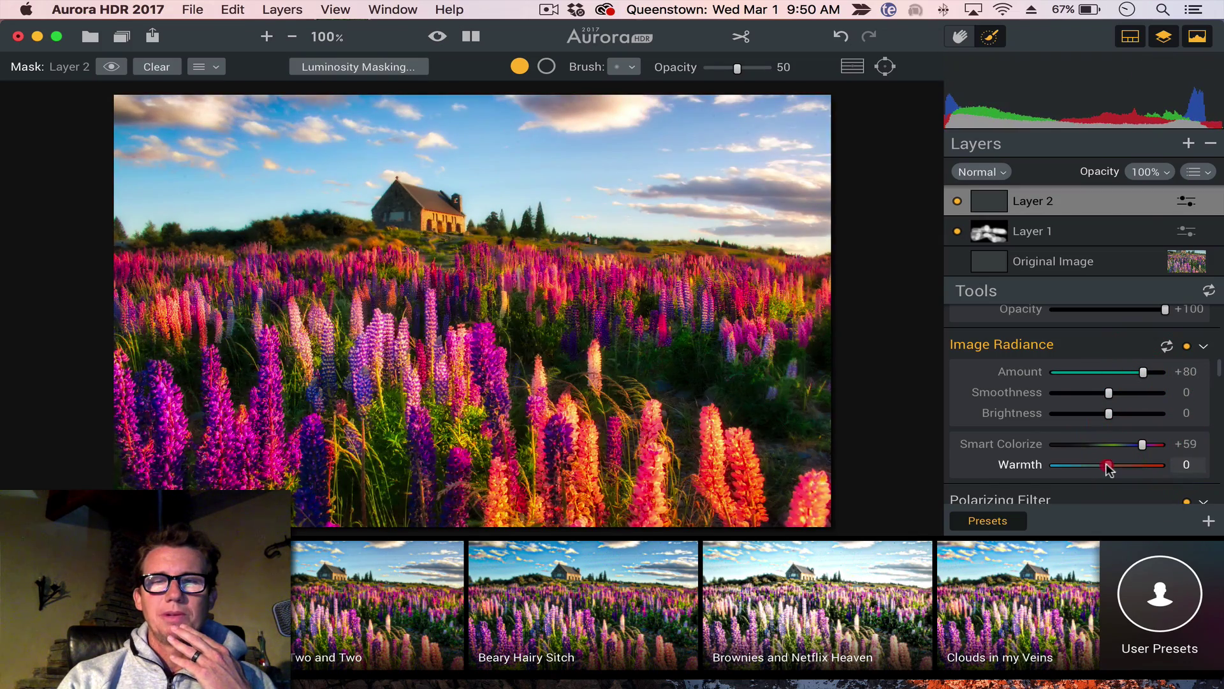
pyautogui.moveTo(1107, 464); pyautogui.dragTo(1119, 444)
# Step: Compare Image Radiance off and on, set Amount to +58, and start brushing the lupins
pyautogui.click(1187, 346)
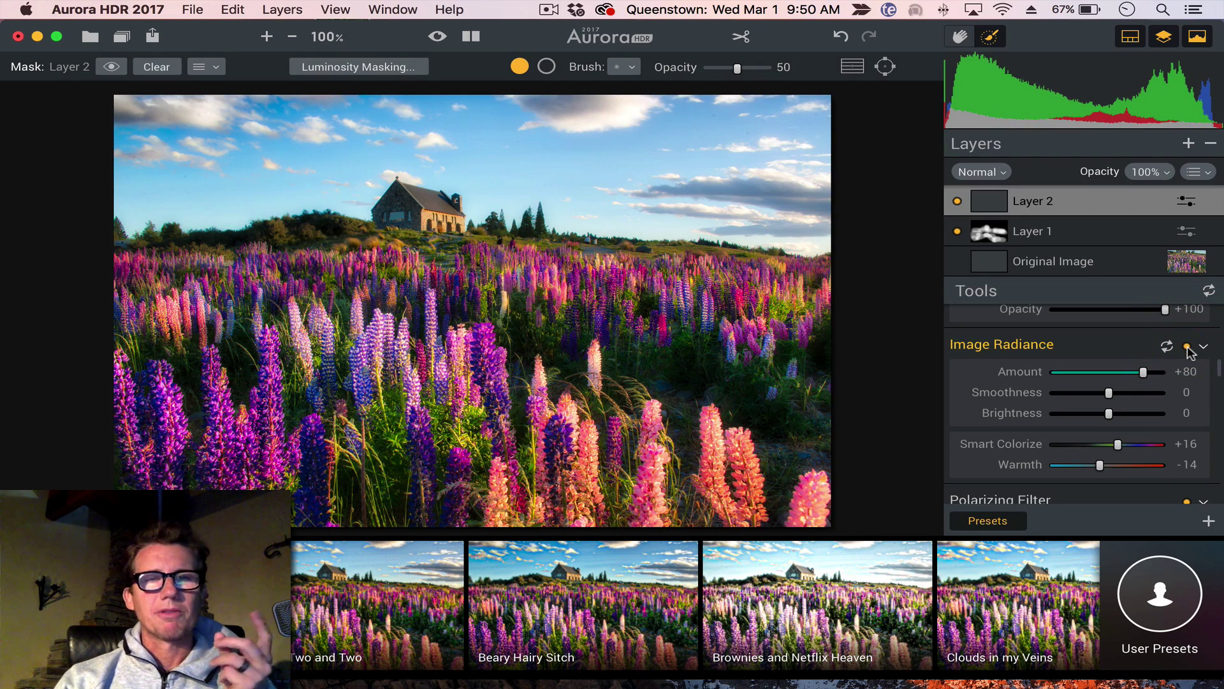
pyautogui.click(1189, 347)
pyautogui.moveTo(1105, 371)
pyautogui.mouseDown()
pyautogui.moveTo(1071, 372)
pyautogui.moveTo(1117, 372)
pyautogui.mouseUp()
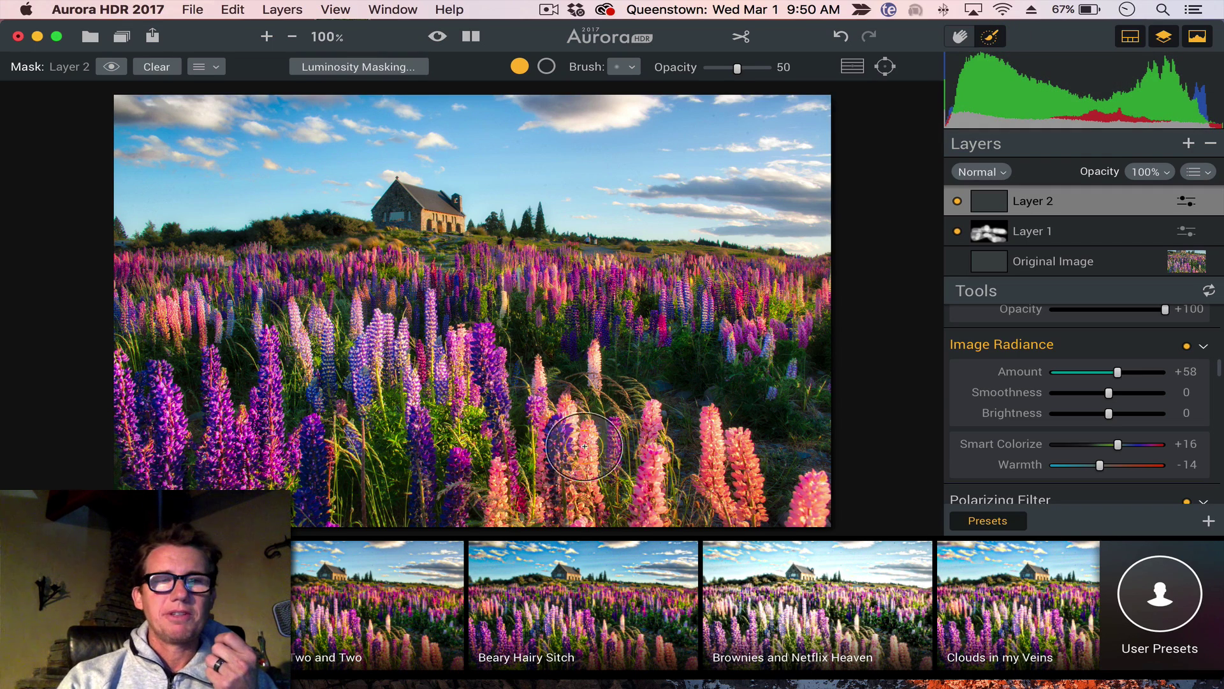
pyautogui.click(449, 401)
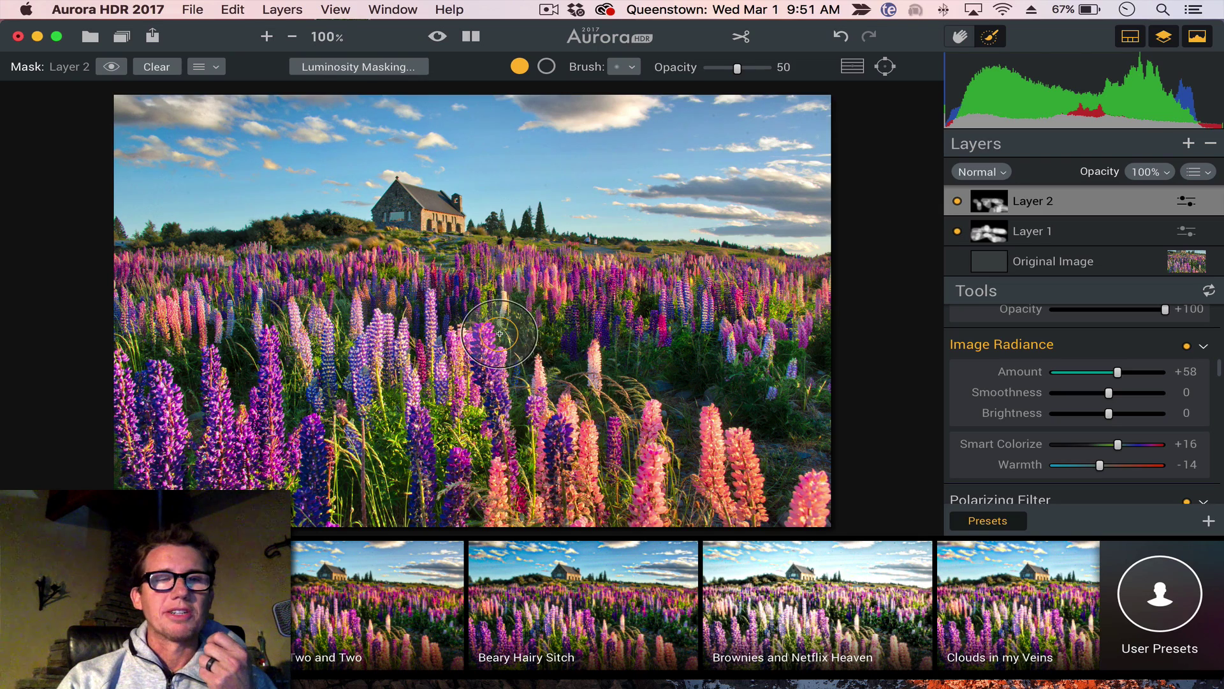
pyautogui.click(115, 68)
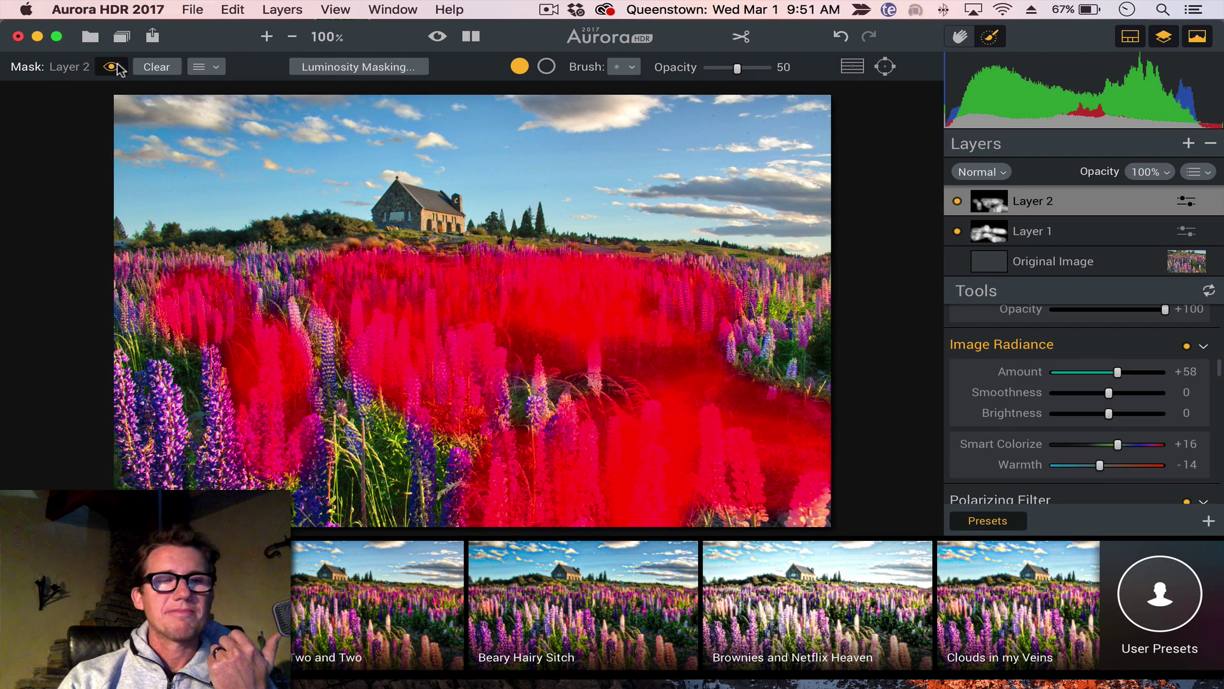
pyautogui.click(115, 69)
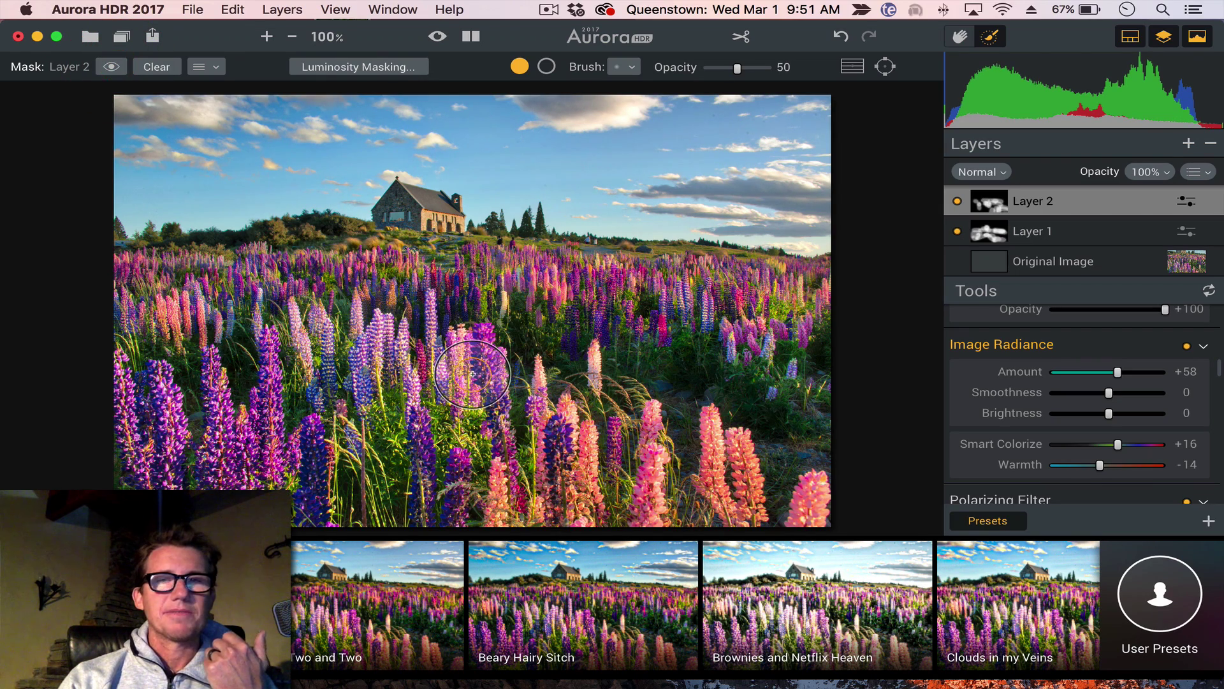
pyautogui.click(957, 201)
pyautogui.click(958, 201)
pyautogui.click(958, 201)
pyautogui.click(957, 201)
pyautogui.click(957, 201)
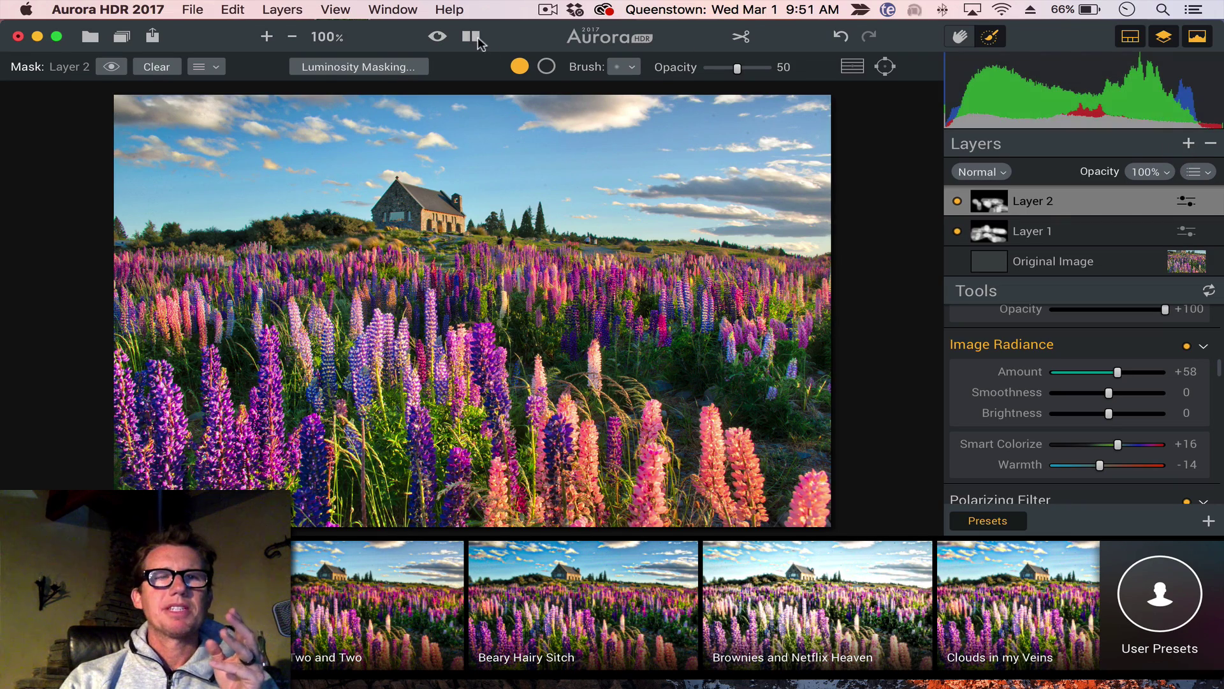
pyautogui.click(436, 37)
pyautogui.click(437, 37)
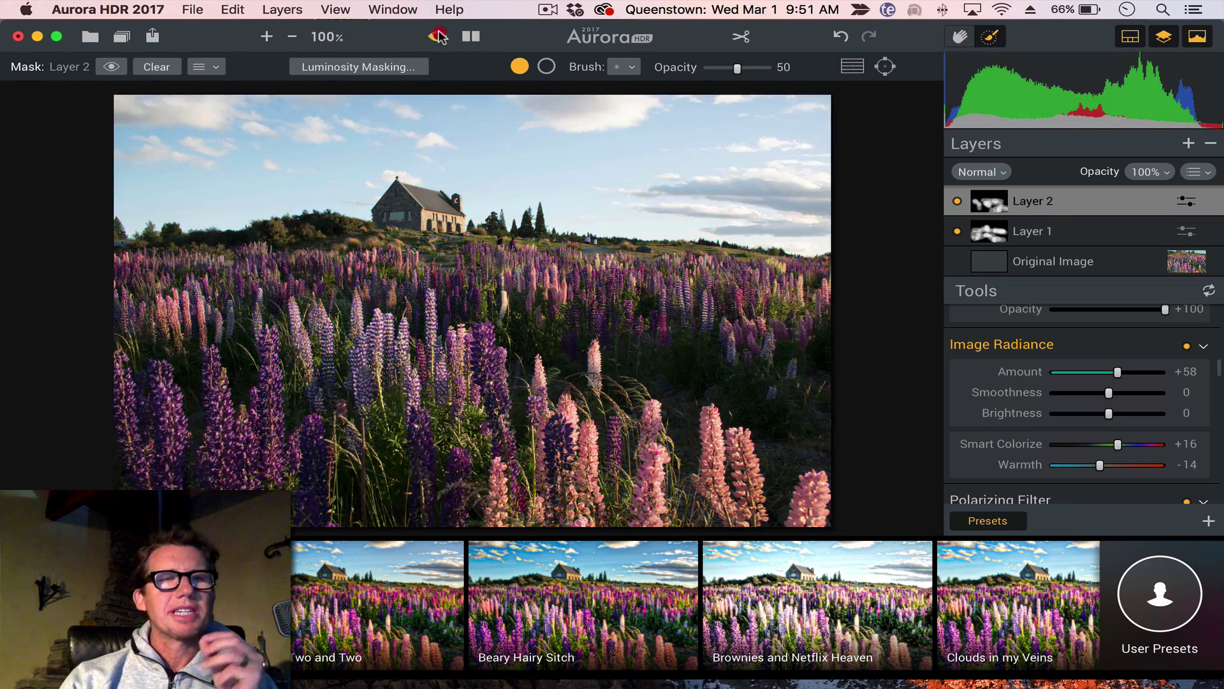
pyautogui.click(438, 36)
pyautogui.click(436, 37)
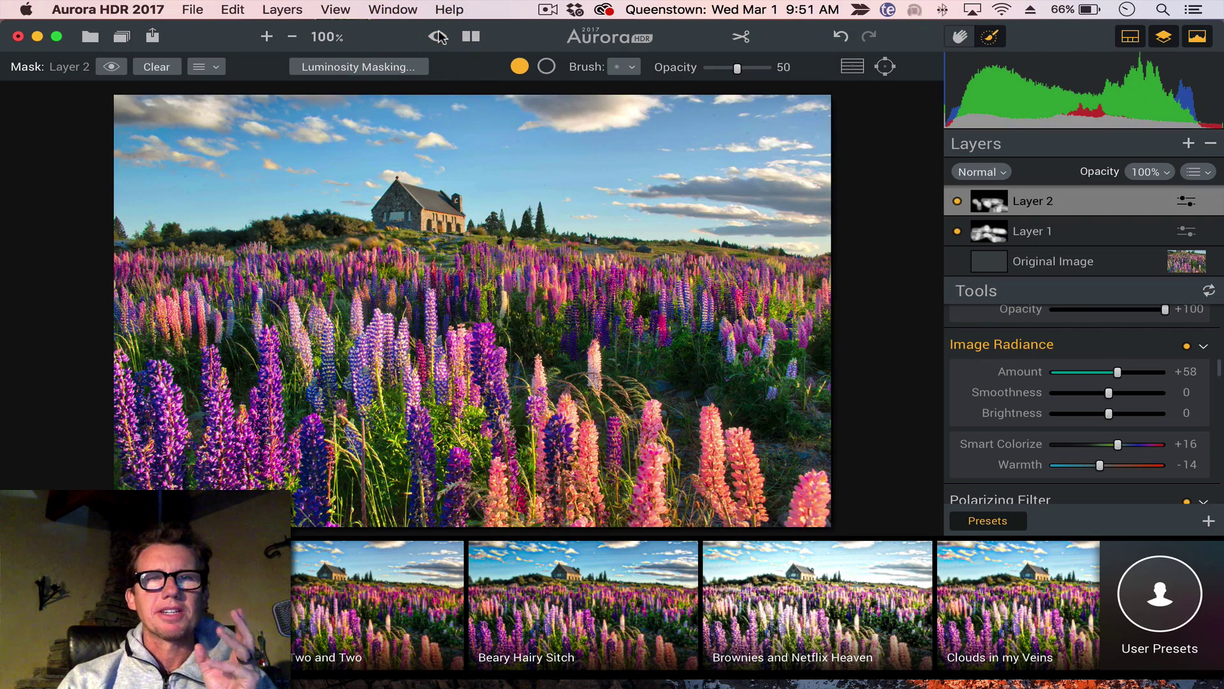
pyautogui.click(437, 36)
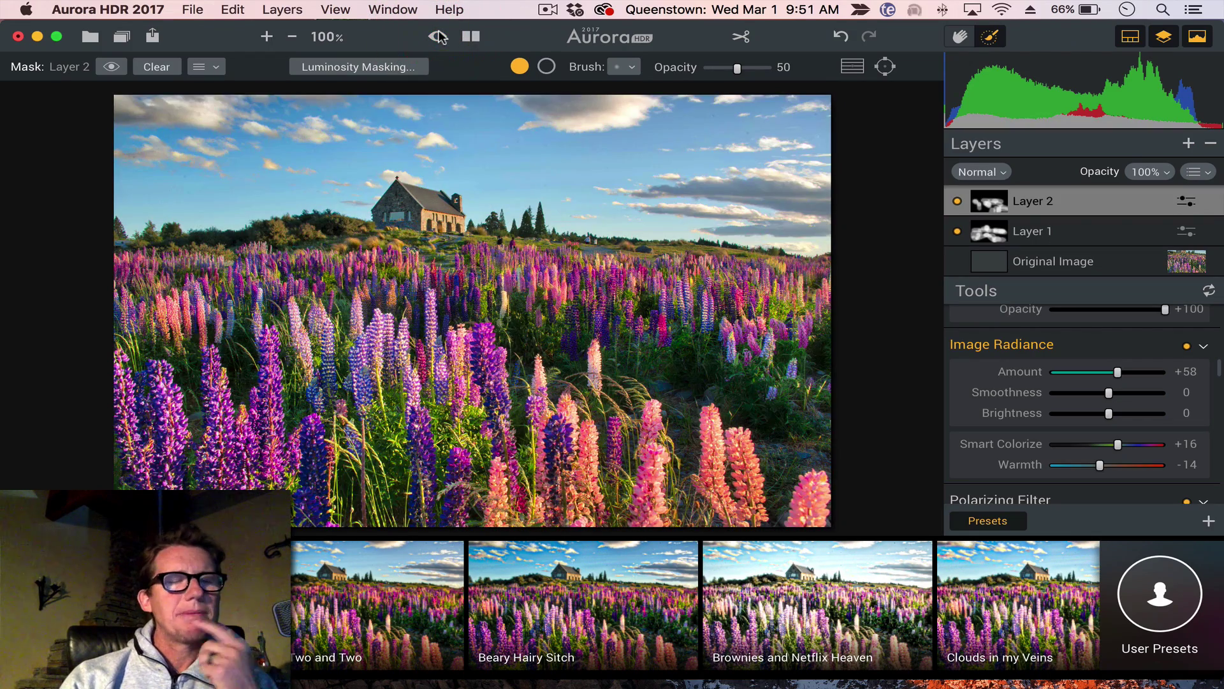
pyautogui.click(437, 36)
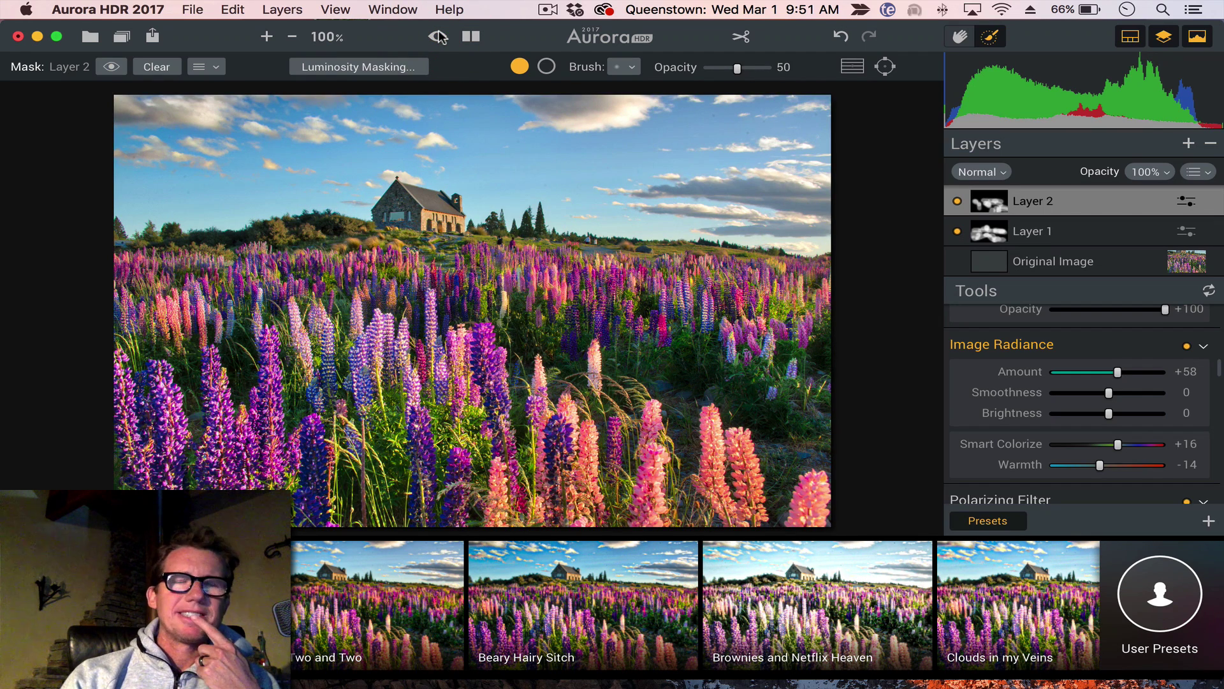
# Step: Add Layer 3, enlarge the photo view, and darken the sky with a polarizing filter
pyautogui.click(1188, 144)
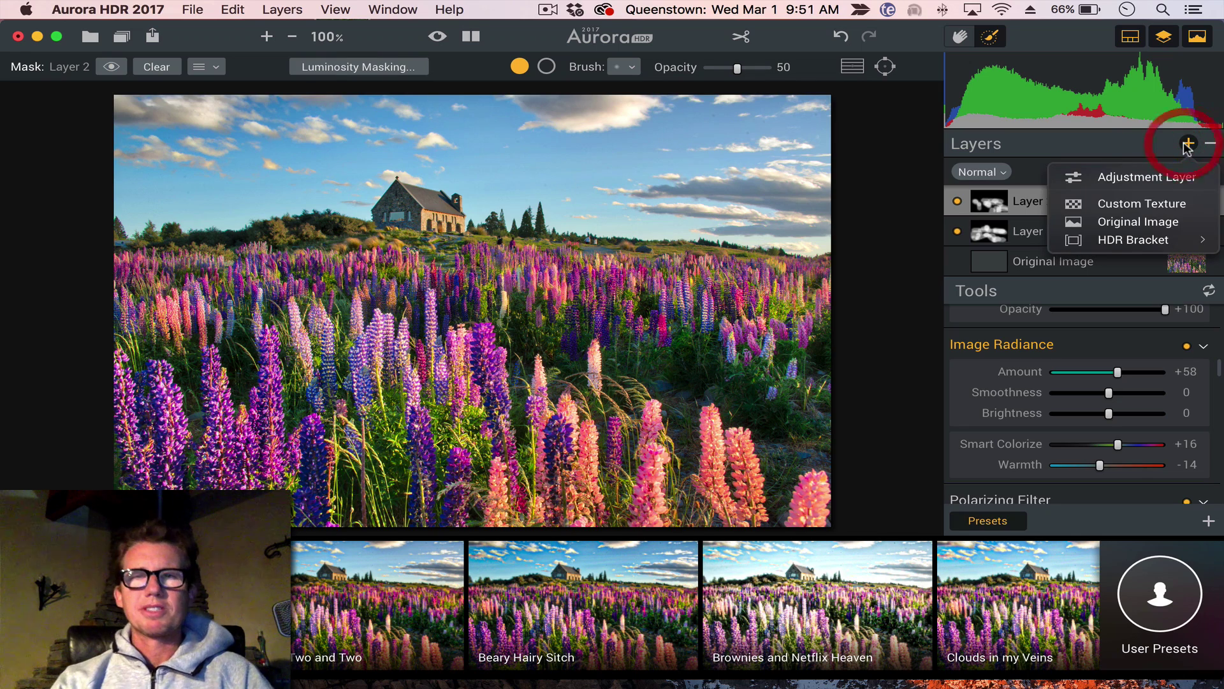
pyautogui.click(1138, 176)
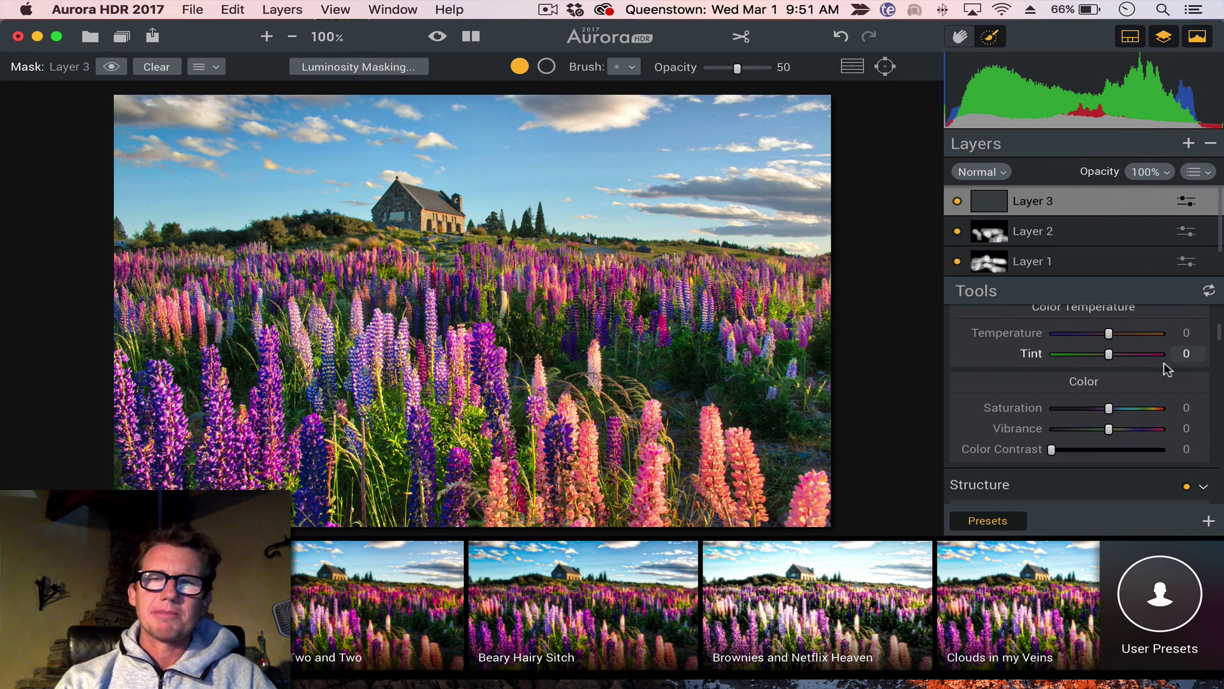
pyautogui.scroll(-5, 1175, 353)
pyautogui.scroll(-5, 1147, 373)
pyautogui.scroll(-3, 1131, 397)
pyautogui.click(987, 521)
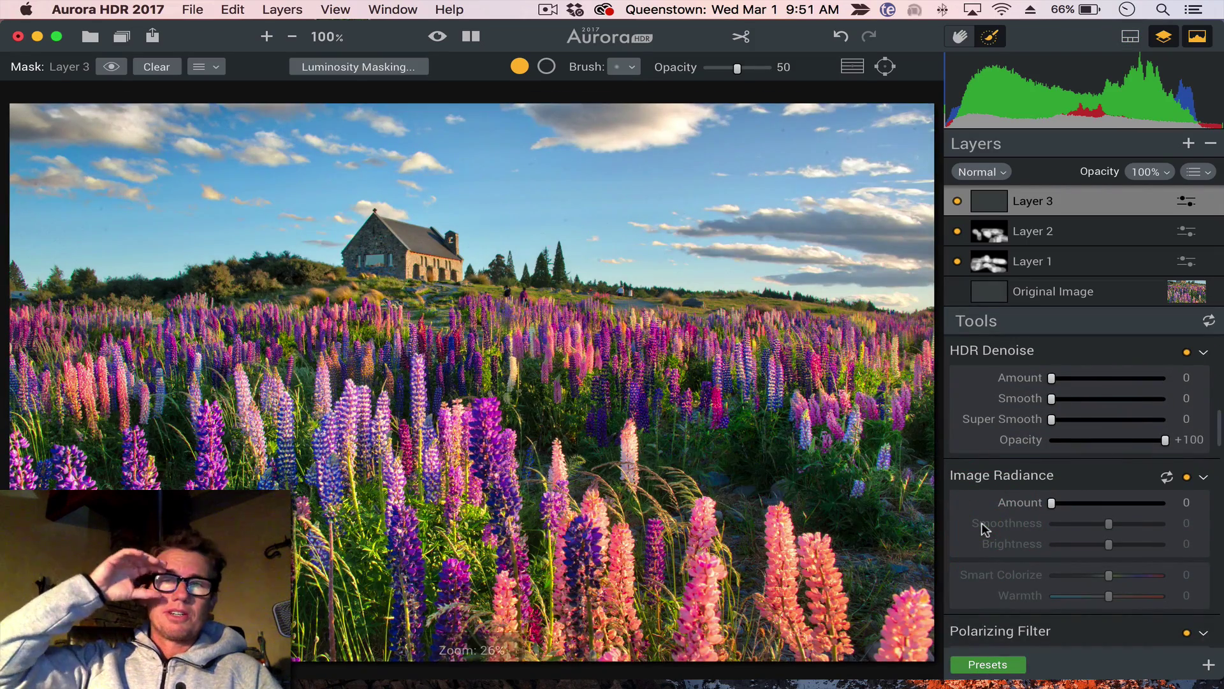
pyautogui.scroll(-5, 1065, 553)
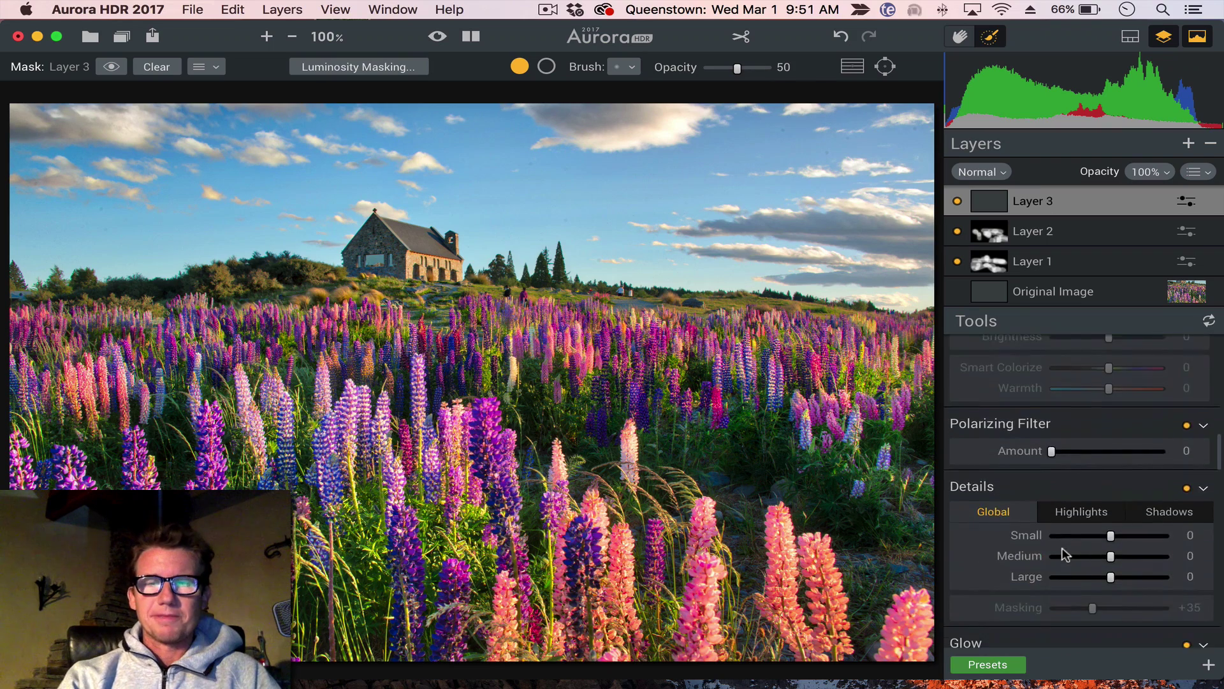
pyautogui.scroll(-4, 1066, 553)
pyautogui.scroll(3, 1071, 478)
pyautogui.scroll(2, 1077, 451)
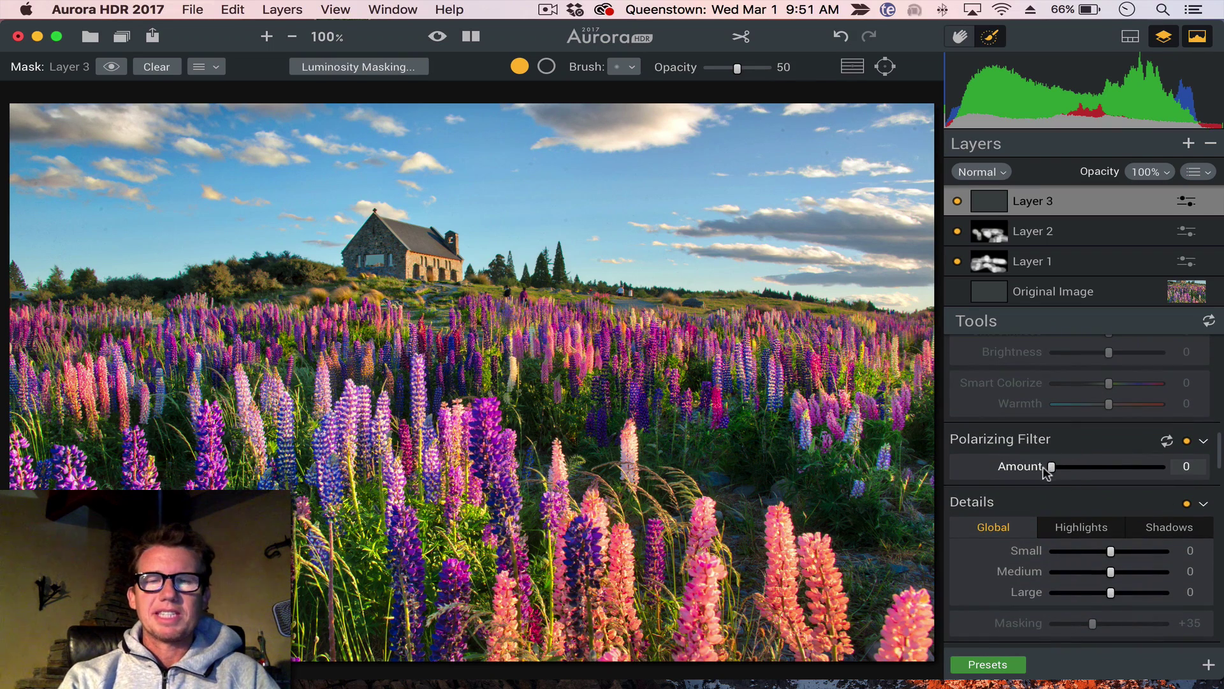
pyautogui.moveTo(1053, 467)
pyautogui.mouseDown()
pyautogui.moveTo(1157, 469)
pyautogui.moveTo(1094, 467)
pyautogui.mouseUp()
pyautogui.scroll(5, 1094, 467)
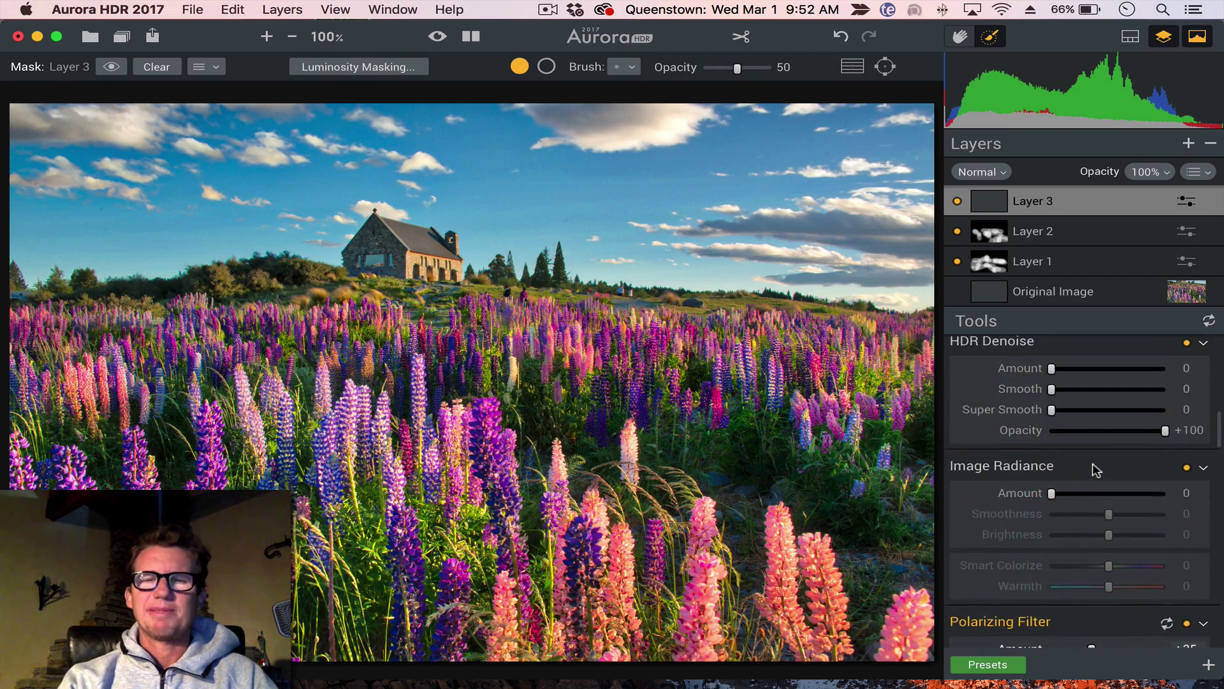
# Step: Apply HDR Denoise (Amount +28, Smooth +20) and brush it across the sky with a larger brush
pyautogui.click(1084, 390)
pyautogui.click(1073, 412)
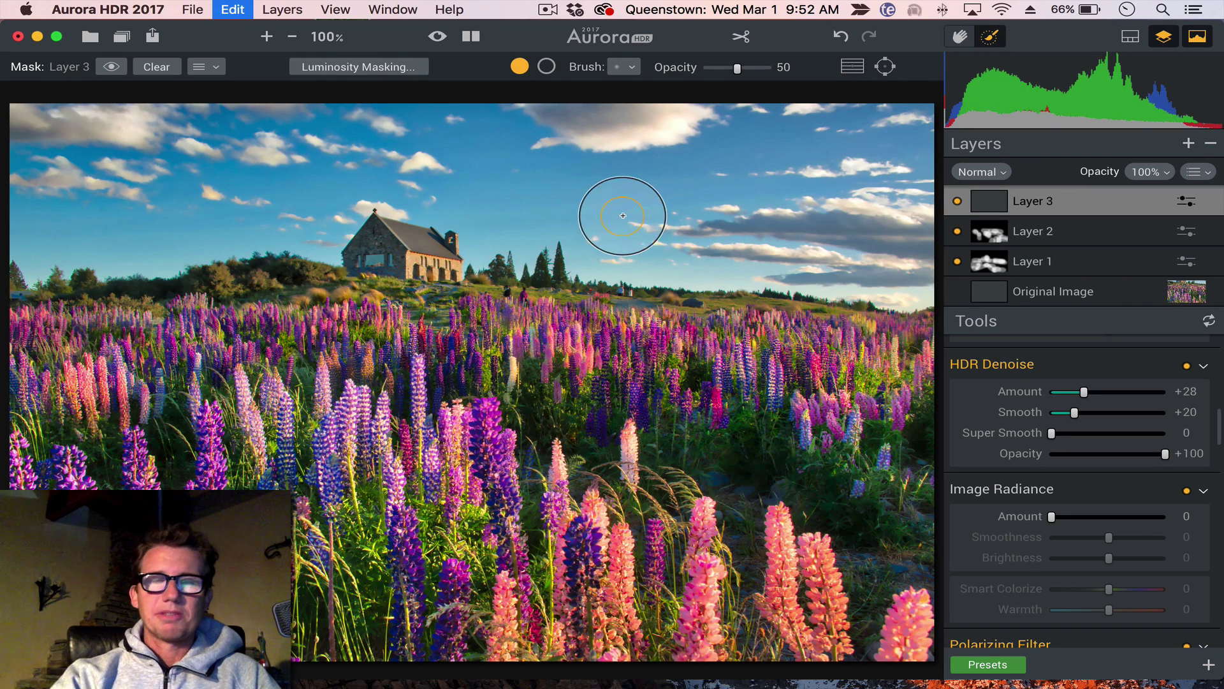
pyautogui.press(']')
pyautogui.press(']')
pyautogui.press(']')
pyautogui.press(']')
pyautogui.press(']')
pyautogui.press(']')
pyautogui.moveTo(596, 209)
pyautogui.mouseDown()
pyautogui.moveTo(727, 192)
pyautogui.moveTo(518, 181)
pyautogui.moveTo(795, 144)
pyautogui.moveTo(173, 144)
pyautogui.moveTo(306, 144)
pyautogui.moveTo(29, 192)
pyautogui.moveTo(239, 167)
pyautogui.moveTo(39, 172)
pyautogui.moveTo(77, 206)
pyautogui.moveTo(281, 158)
pyautogui.moveTo(536, 153)
pyautogui.moveTo(593, 182)
pyautogui.moveTo(910, 206)
pyautogui.moveTo(769, 161)
pyautogui.moveTo(669, 177)
pyautogui.moveTo(833, 167)
pyautogui.moveTo(58, 203)
pyautogui.moveTo(593, 201)
pyautogui.moveTo(871, 182)
pyautogui.moveTo(727, 203)
pyautogui.mouseUp()
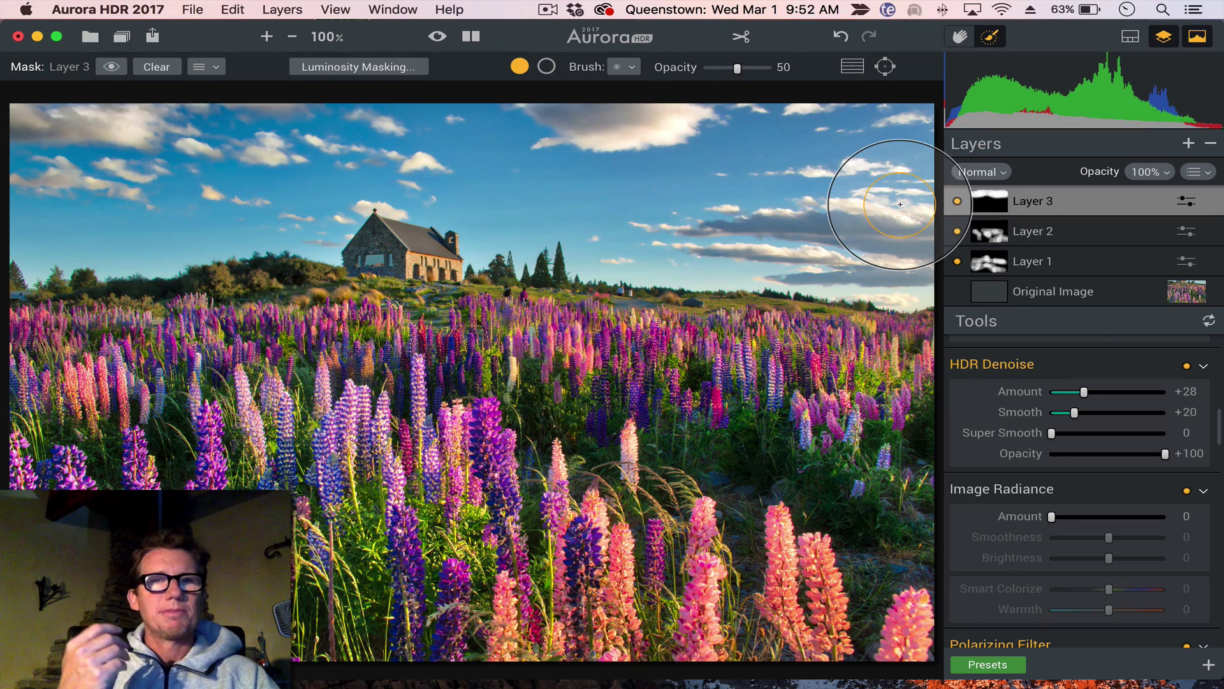
pyautogui.click(436, 39)
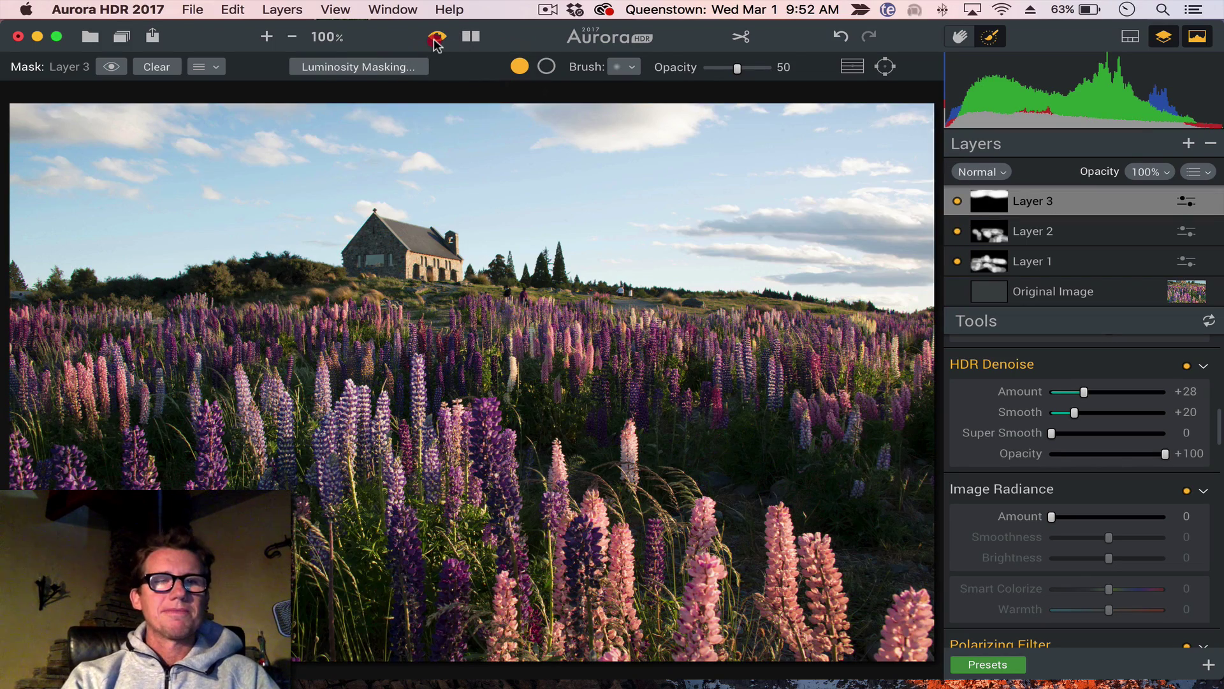
pyautogui.click(436, 38)
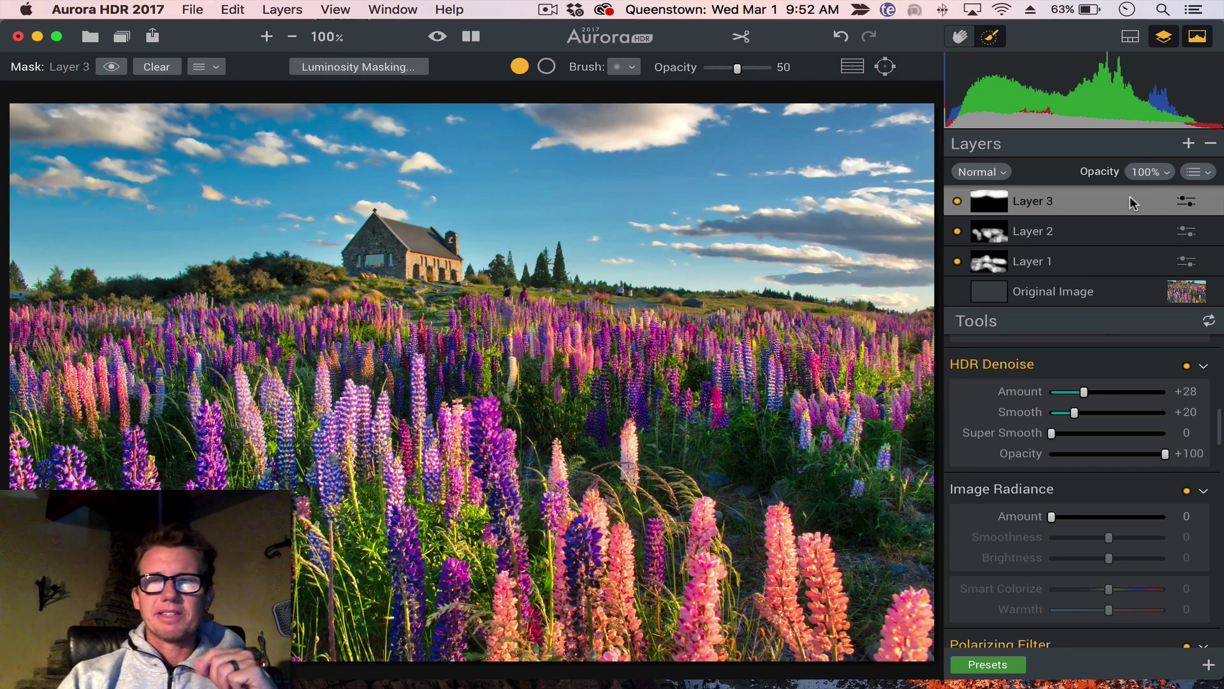
# Step: Add a new adjustment layer and set its saturation to -43
pyautogui.click(1189, 144)
pyautogui.click(1139, 177)
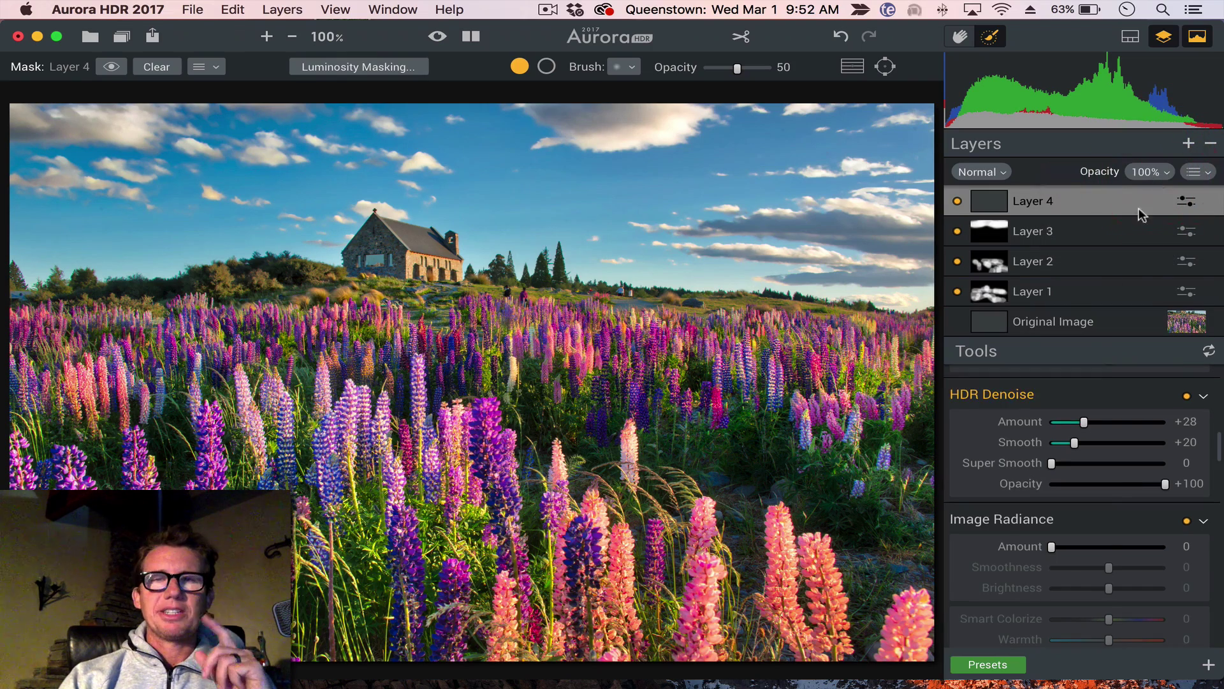
pyautogui.scroll(-5, 1076, 445)
pyautogui.scroll(-3, 1077, 445)
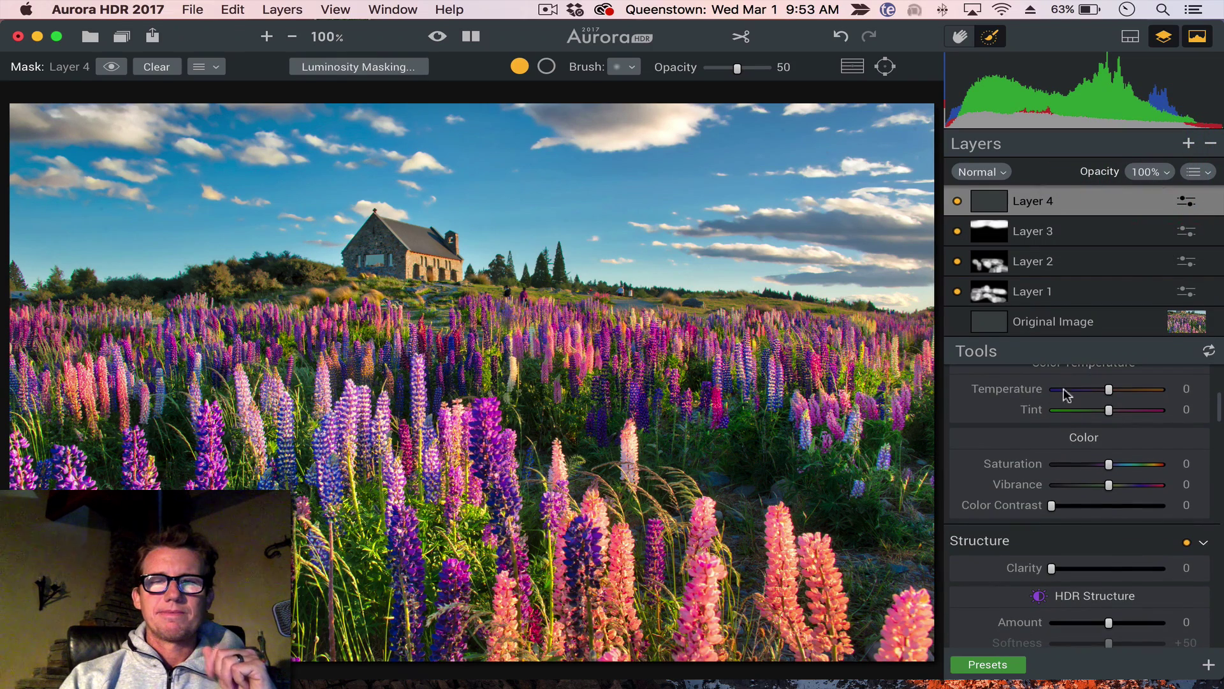
pyautogui.click(1074, 466)
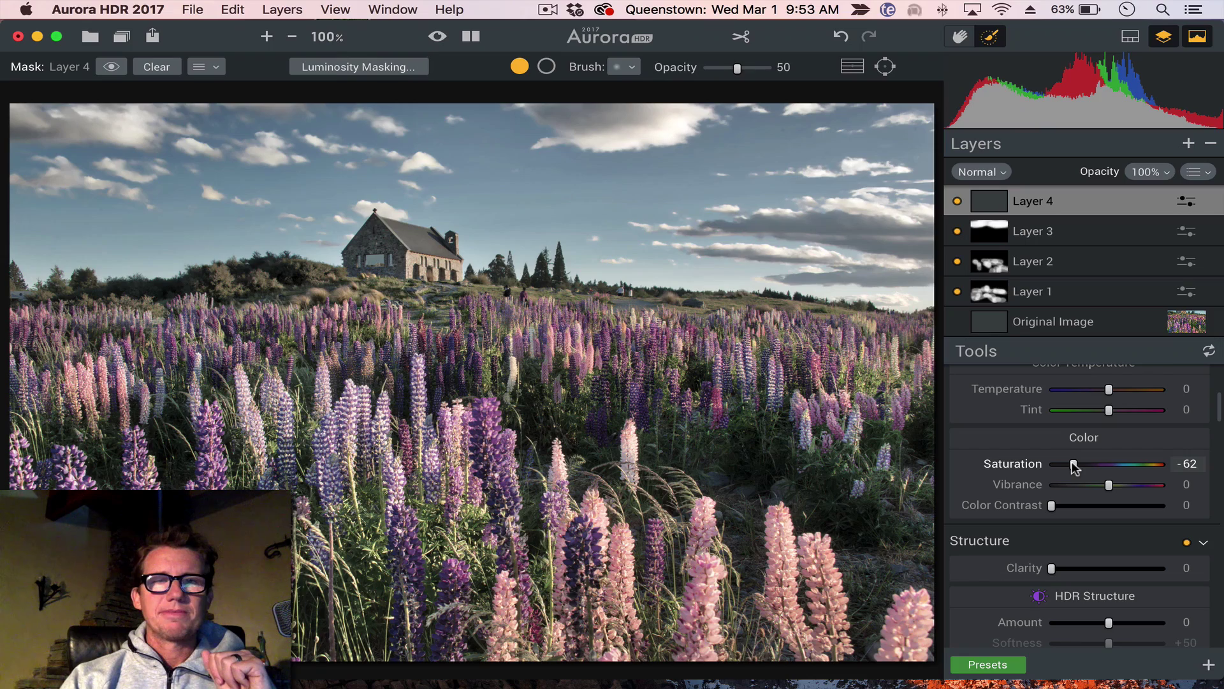
pyautogui.moveTo(1074, 466); pyautogui.dragTo(1083, 465)
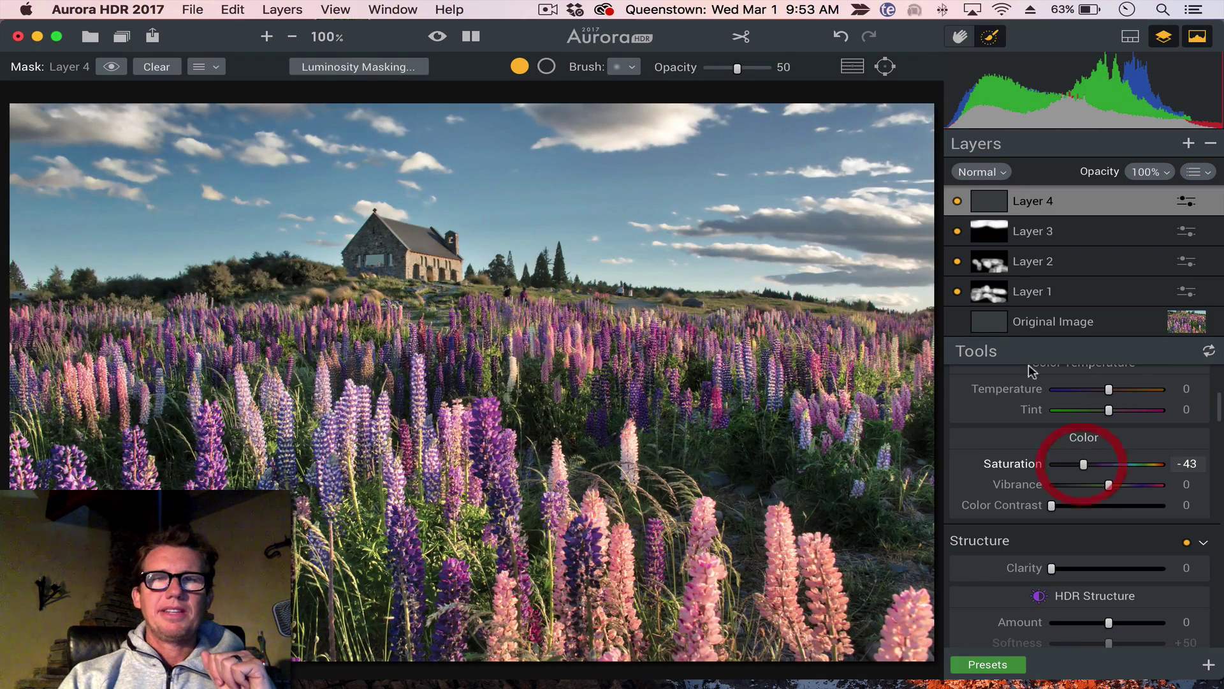
# Step: Paint the desaturation onto the left and right field edges, then check the mask and compare with the original
pyautogui.click(993, 36)
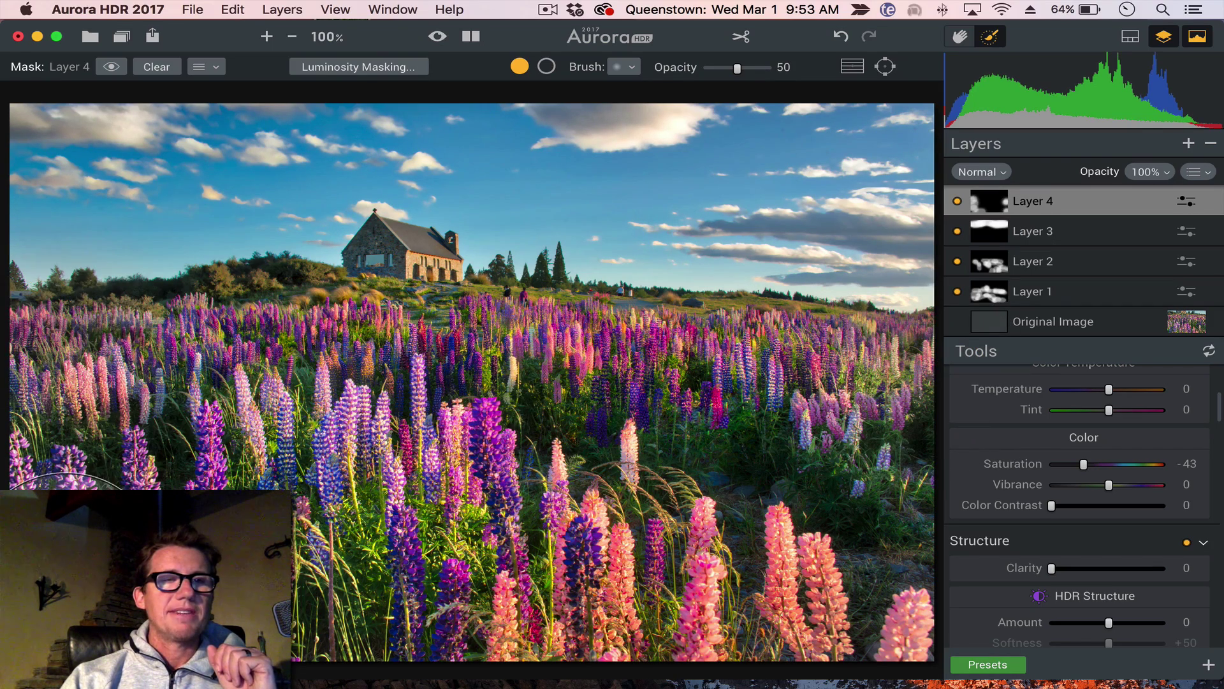
pyautogui.click(111, 67)
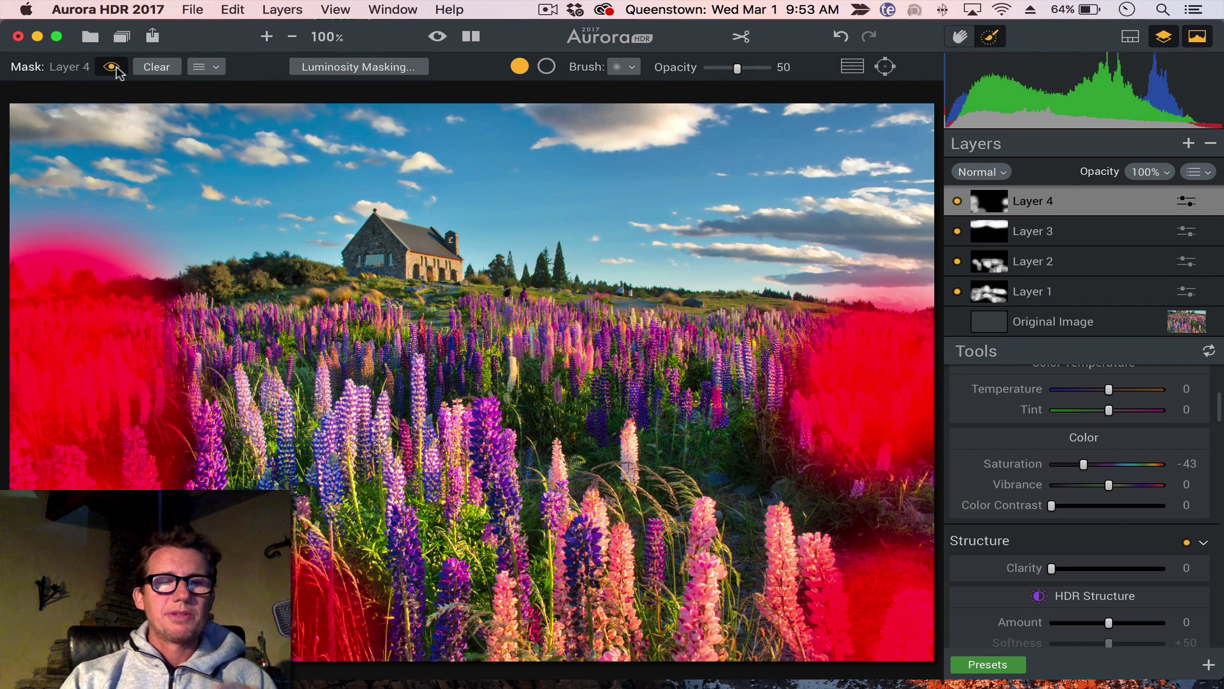
pyautogui.click(113, 67)
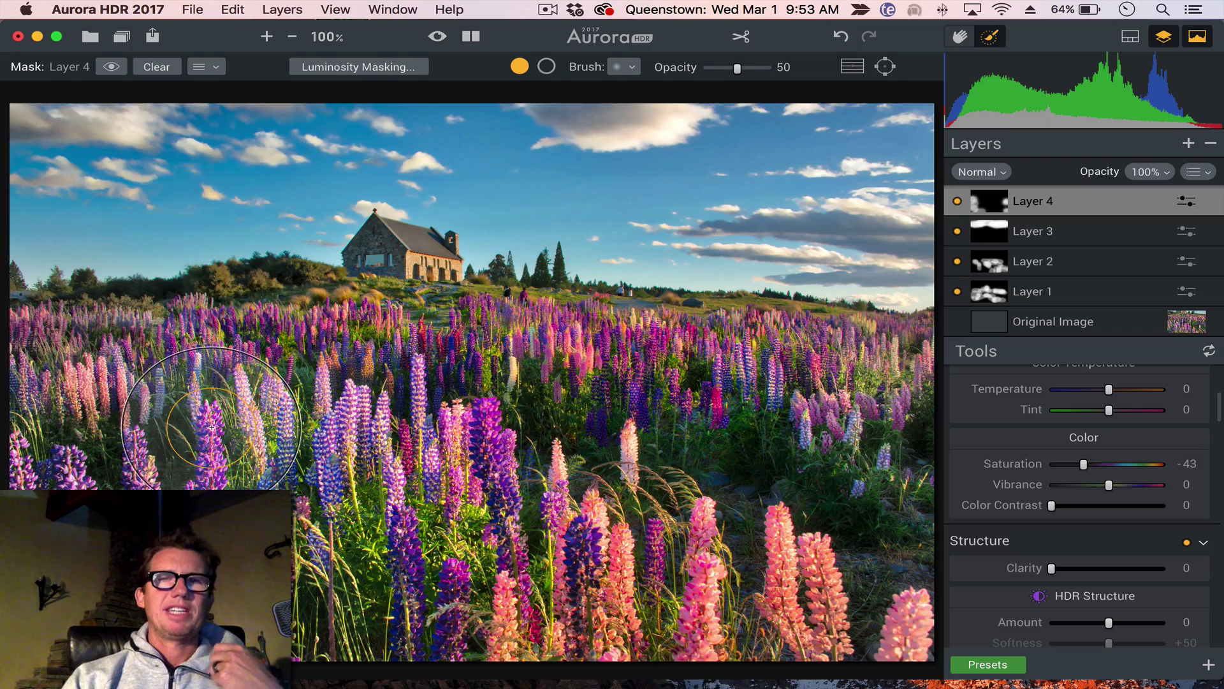
pyautogui.click(436, 37)
pyautogui.click(437, 37)
pyautogui.click(438, 37)
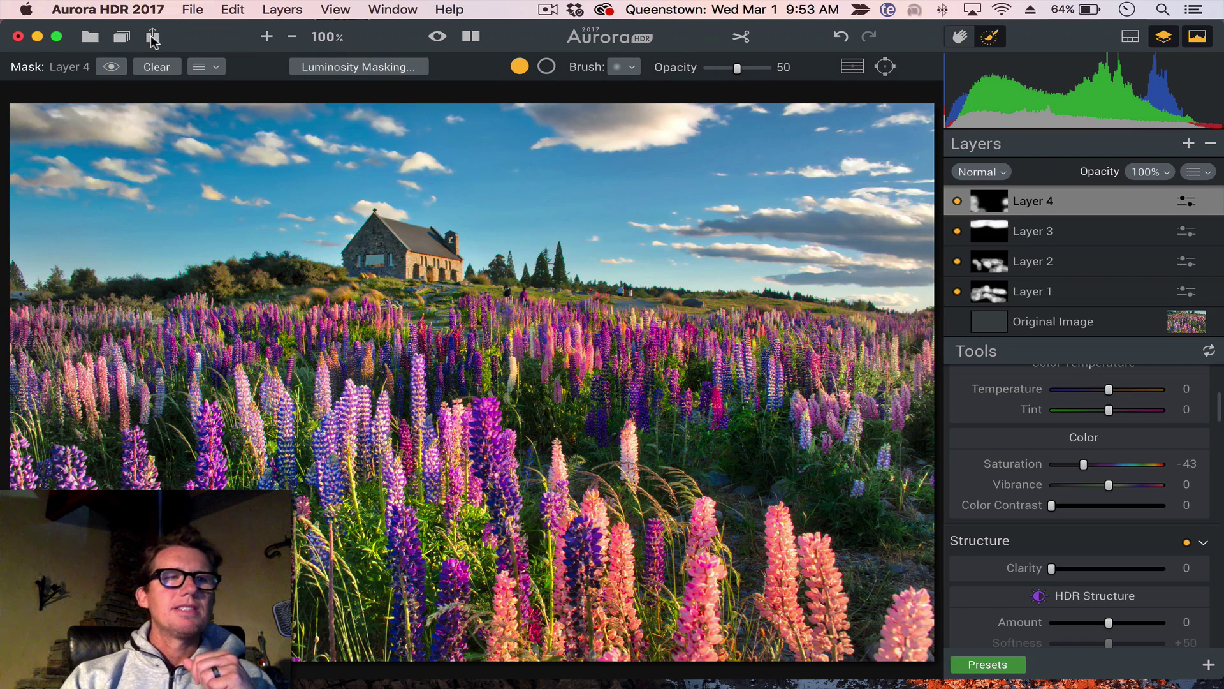
# Step: Export the edit as a JPEG image and switch to Adobe Bridge
pyautogui.click(154, 36)
pyautogui.click(153, 81)
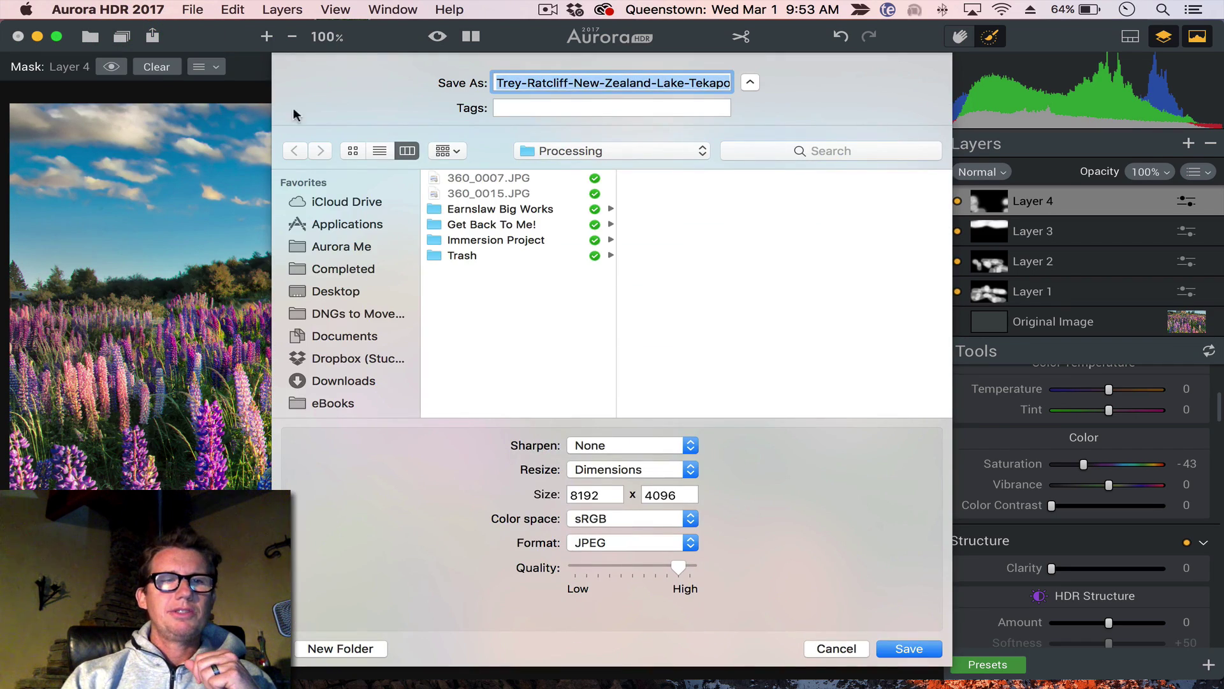
pyautogui.click(908, 649)
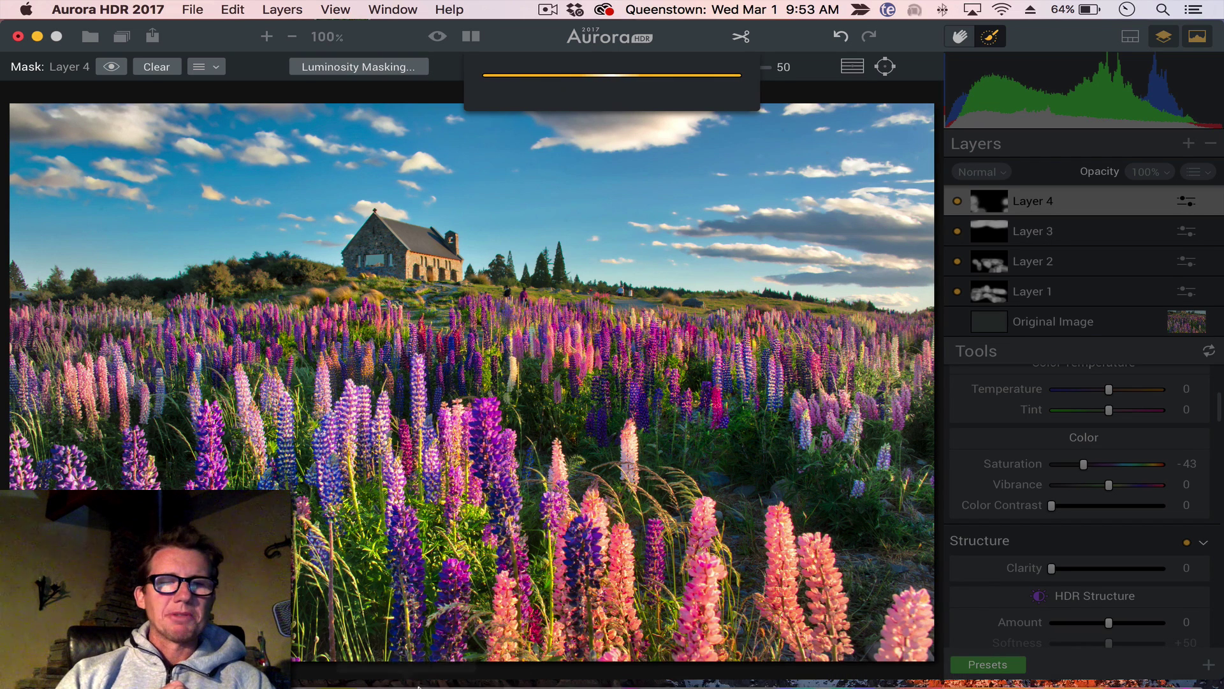
pyautogui.click(350, 670)
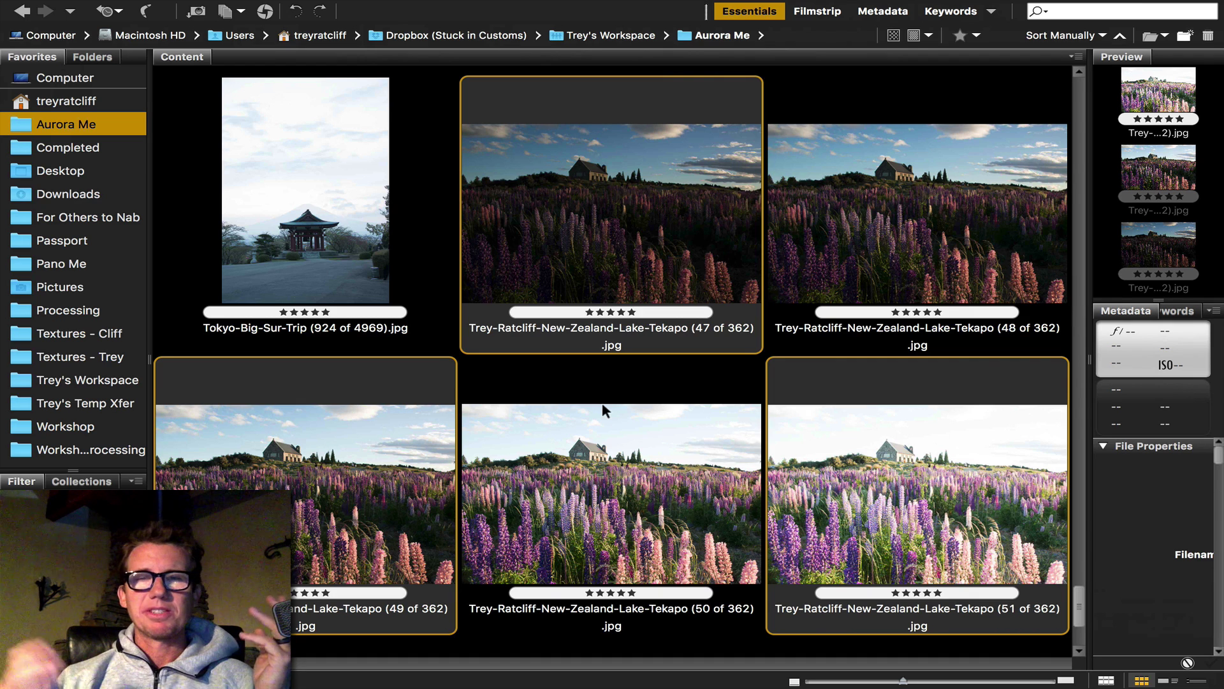
# Step: Delete Lake Tekapo JPEGs 47–51 from the Bridge folder
pyautogui.click(603, 421)
pyautogui.press('Up')
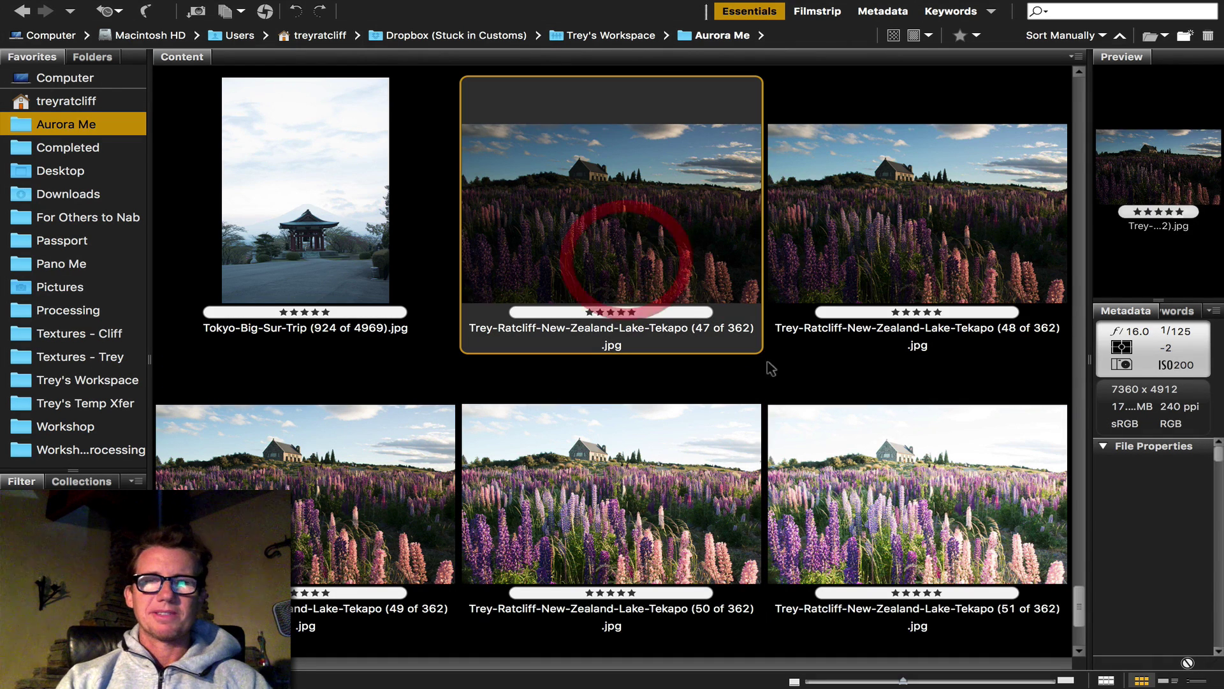
pyautogui.click(847, 483)
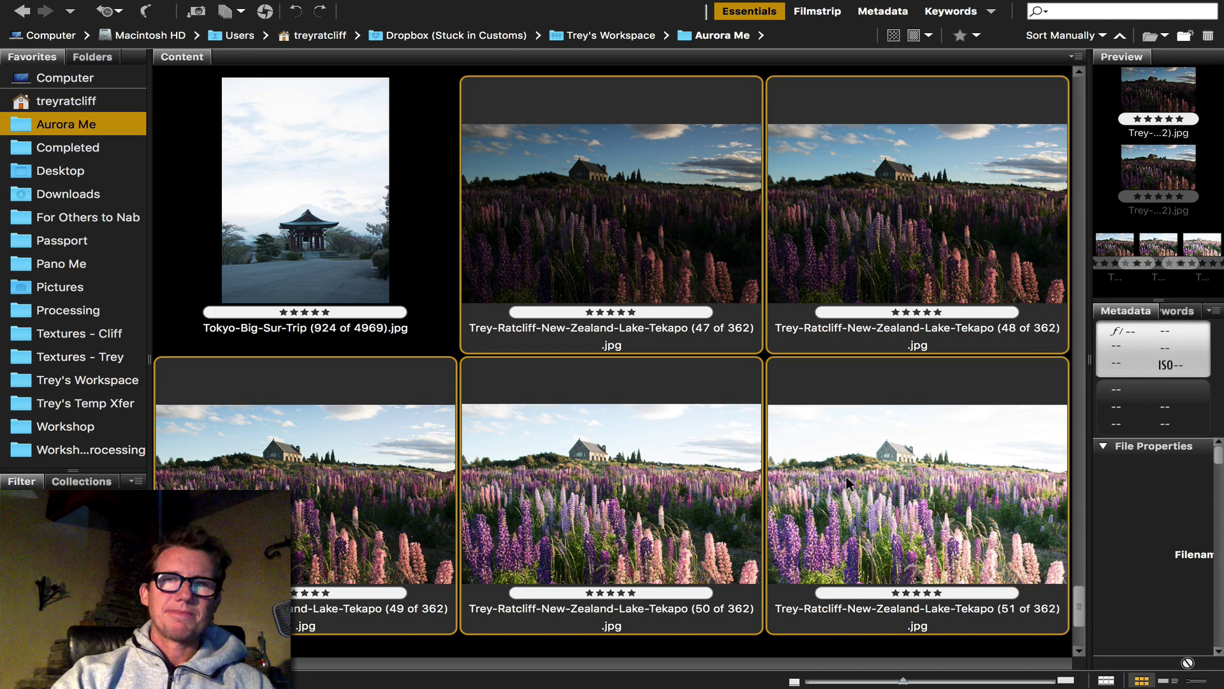
pyautogui.press('super+BackSpace')
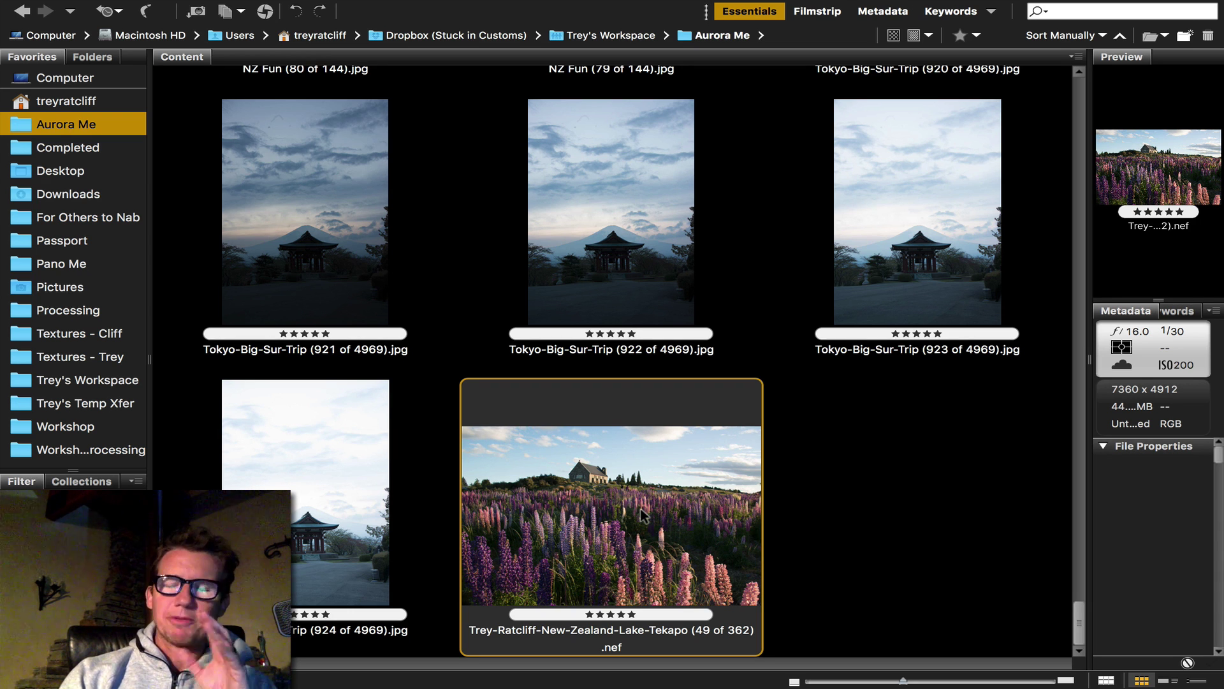
# Step: Open the Lake Tekapo .nef raw file in Aurora HDR from Bridge
pyautogui.moveTo(613, 681)
pyautogui.click(919, 670)
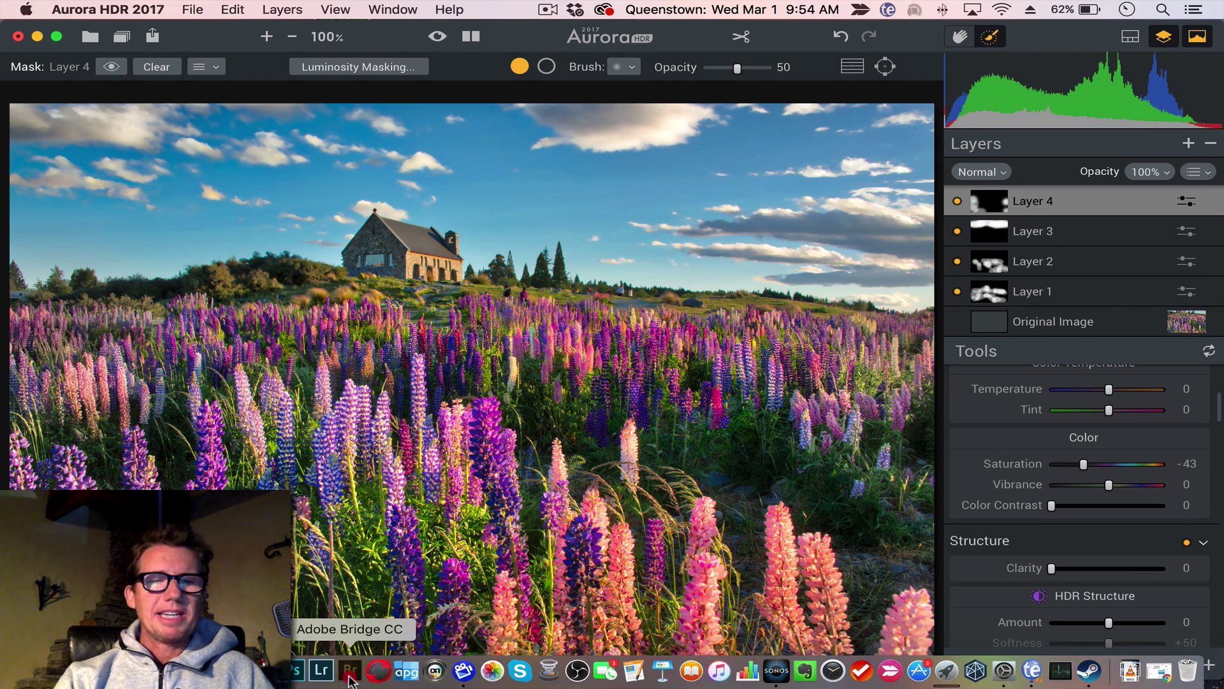
pyautogui.click(350, 674)
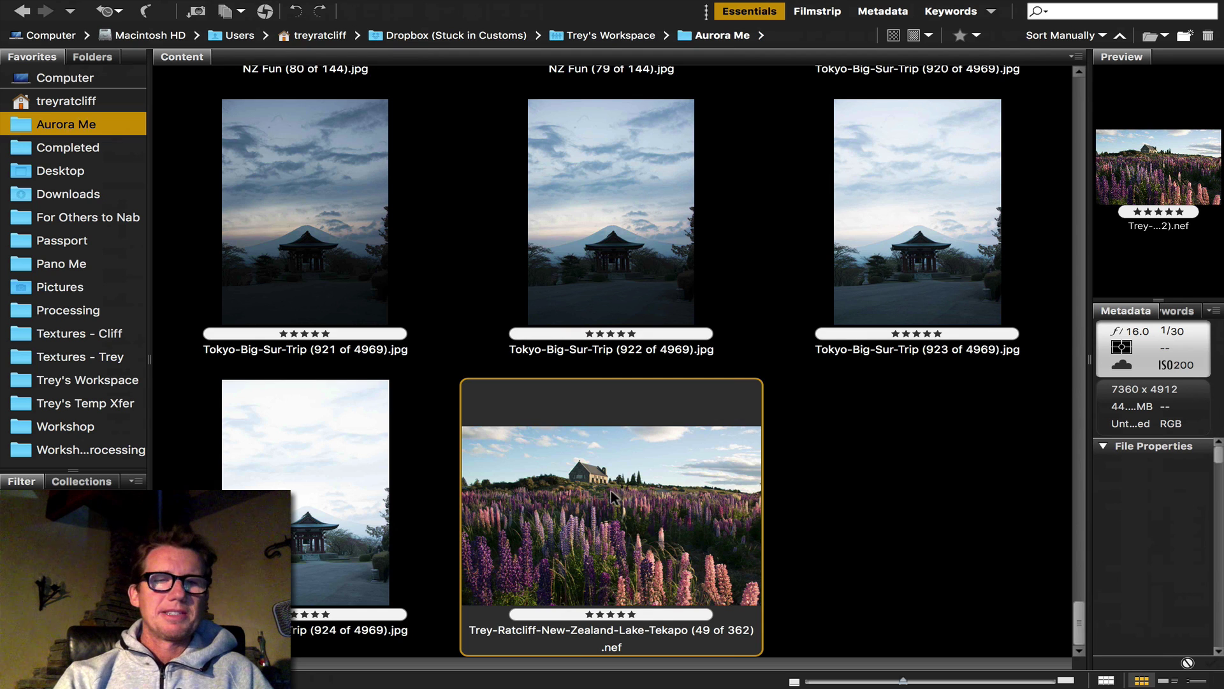
pyautogui.click(517, 448)
pyautogui.moveTo(612, 670)
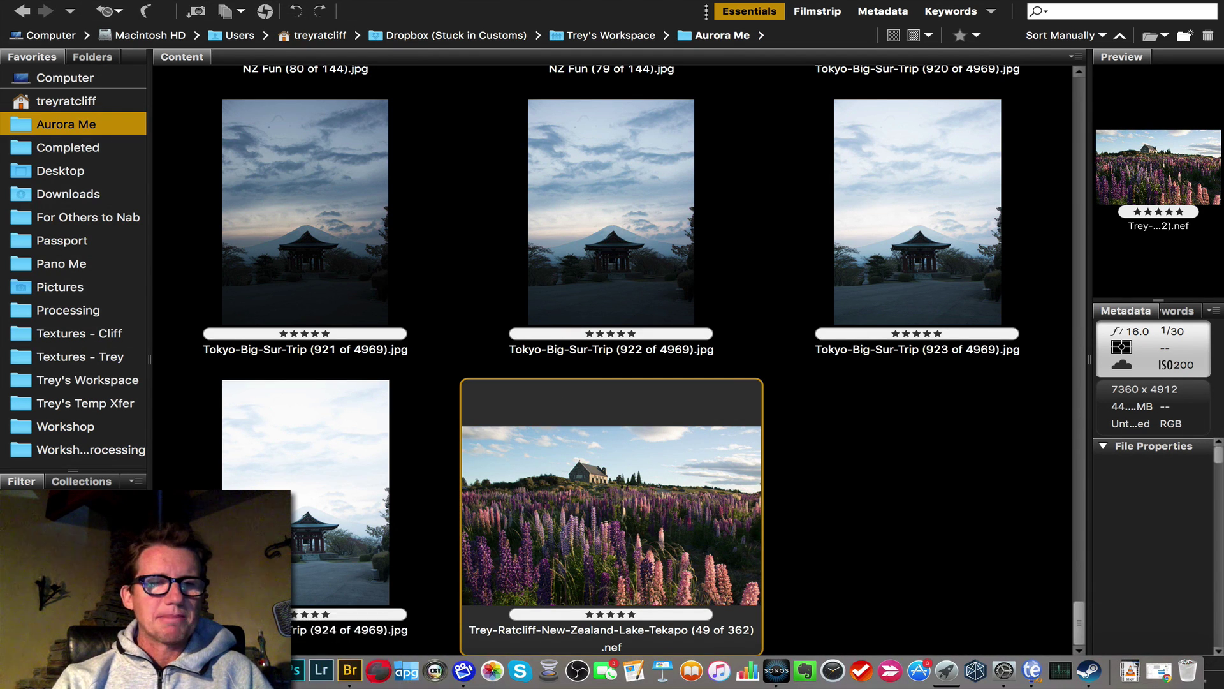
pyautogui.click(379, 671)
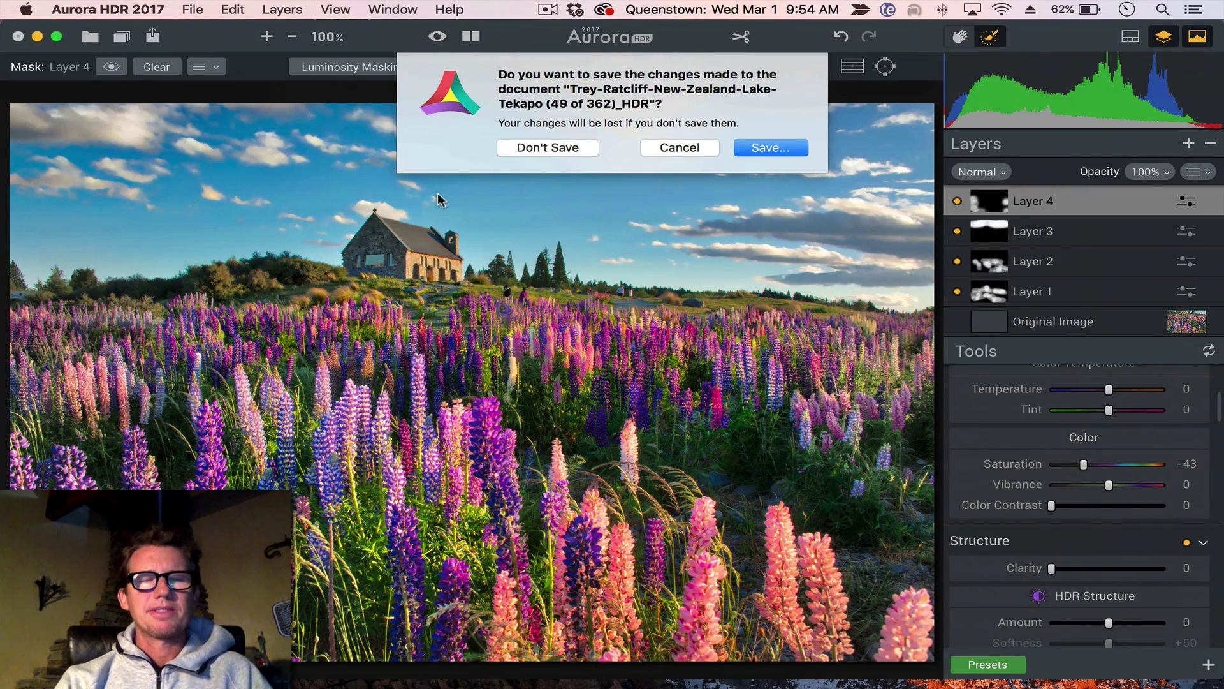
# Step: Discard the layered edit and create an HDR from the raw photo with Color Denoise off
pyautogui.click(547, 147)
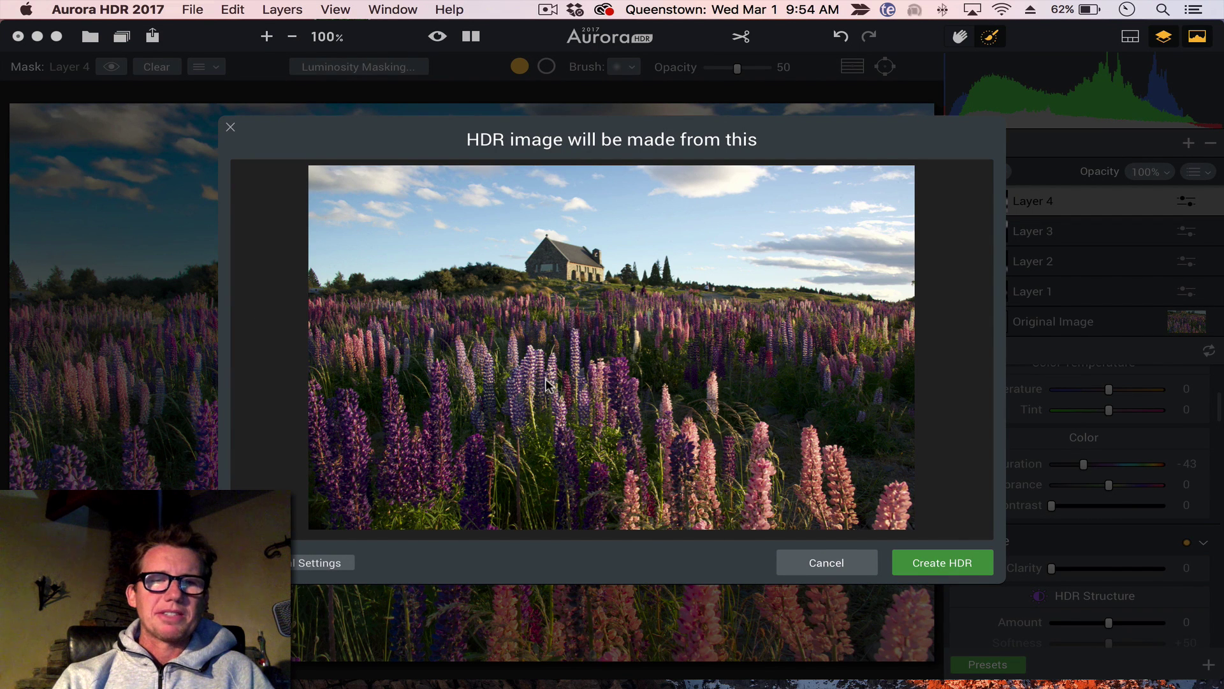
pyautogui.click(320, 563)
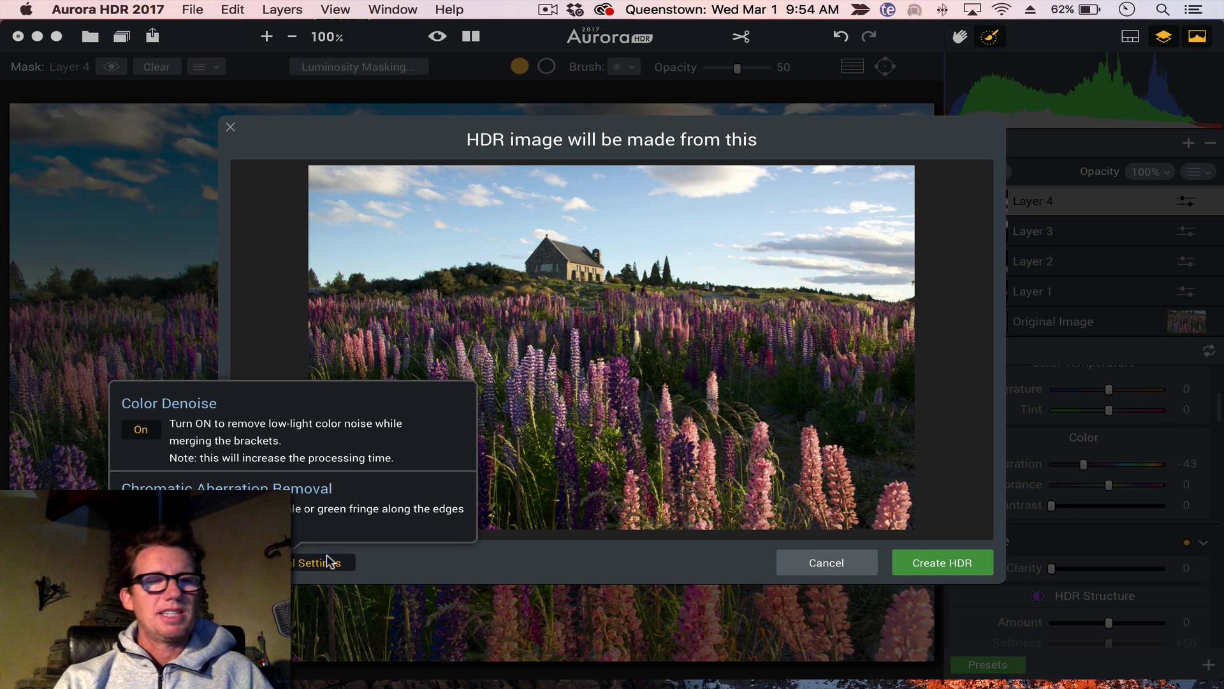
pyautogui.click(141, 431)
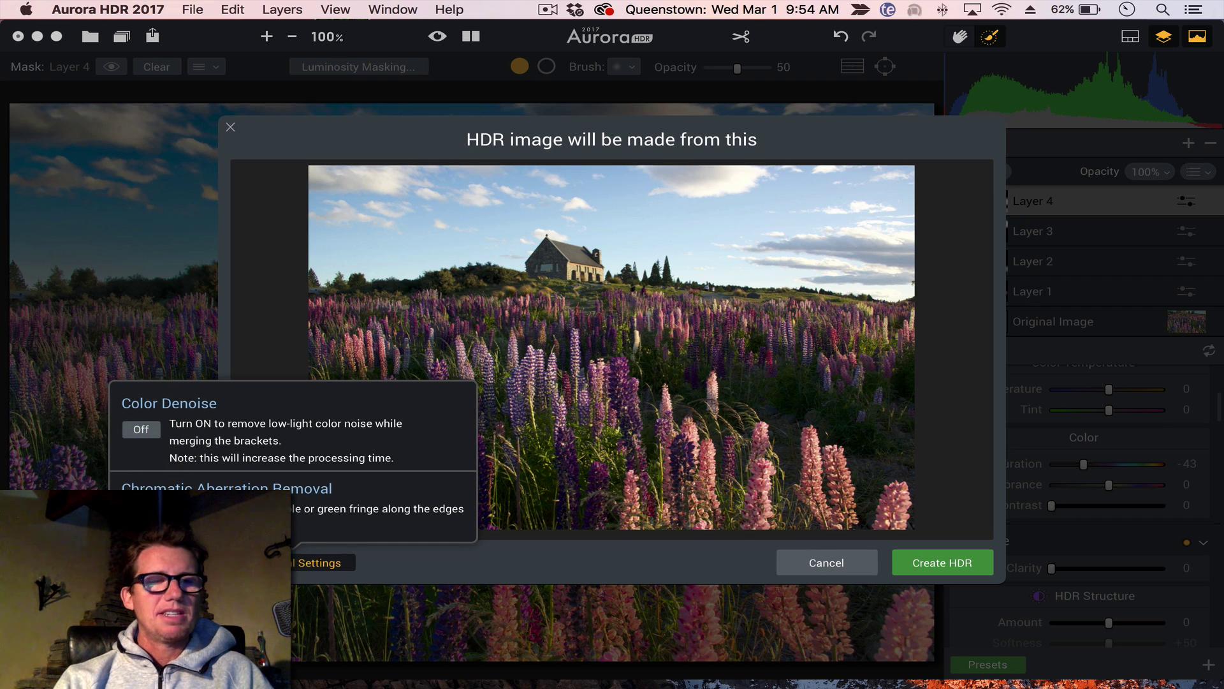
pyautogui.click(387, 591)
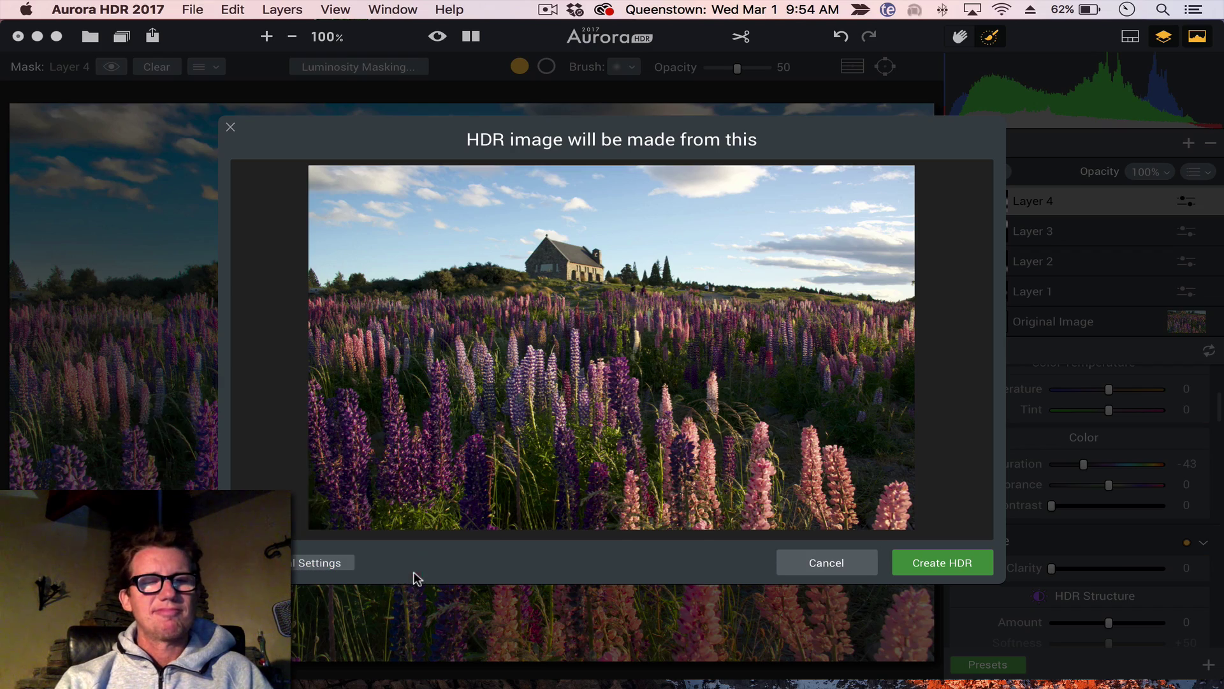
pyautogui.click(946, 566)
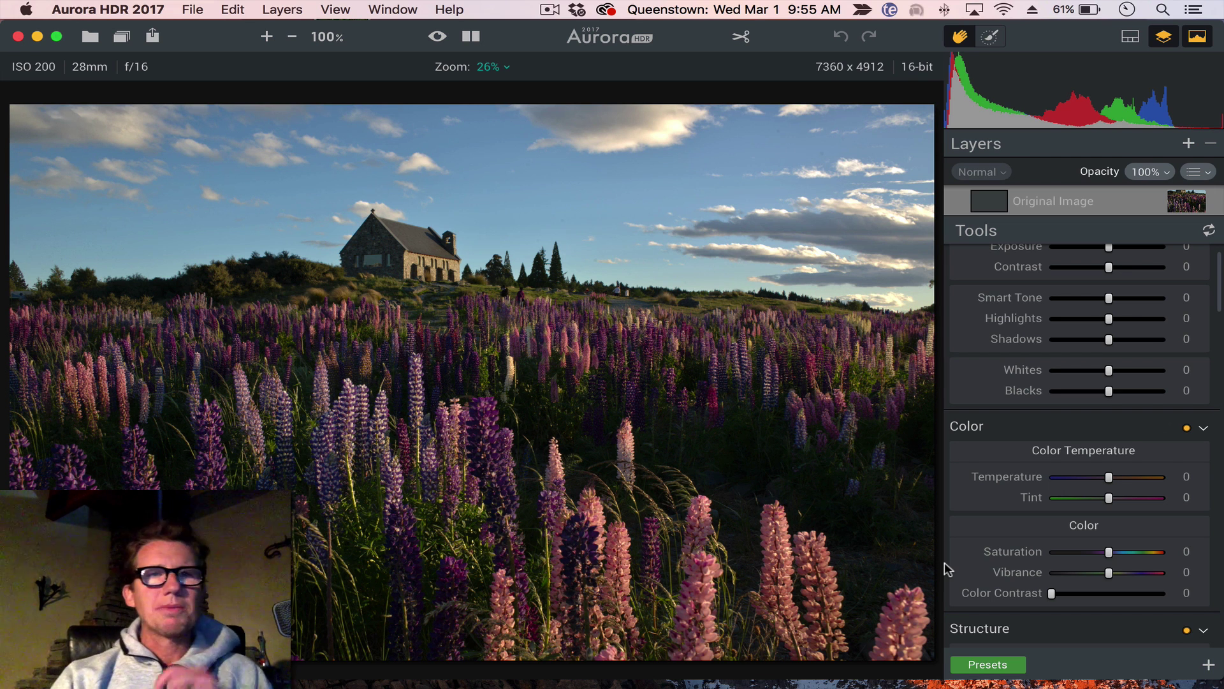
pyautogui.click(436, 37)
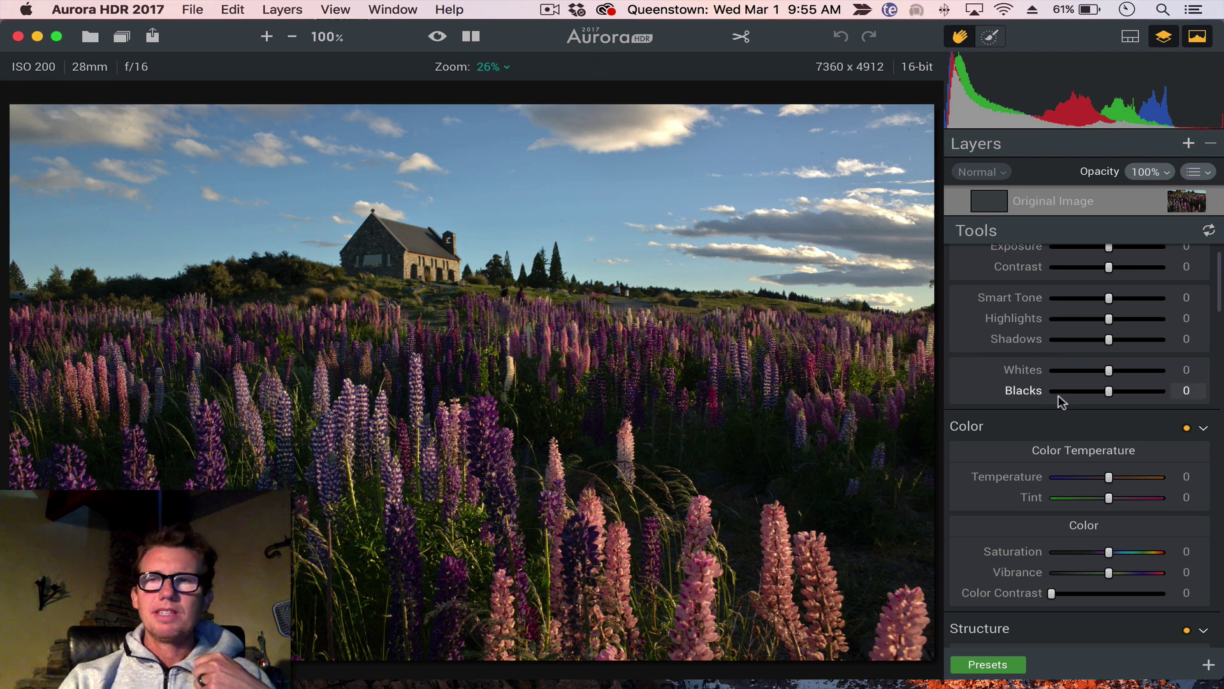
pyautogui.scroll(2, 1059, 400)
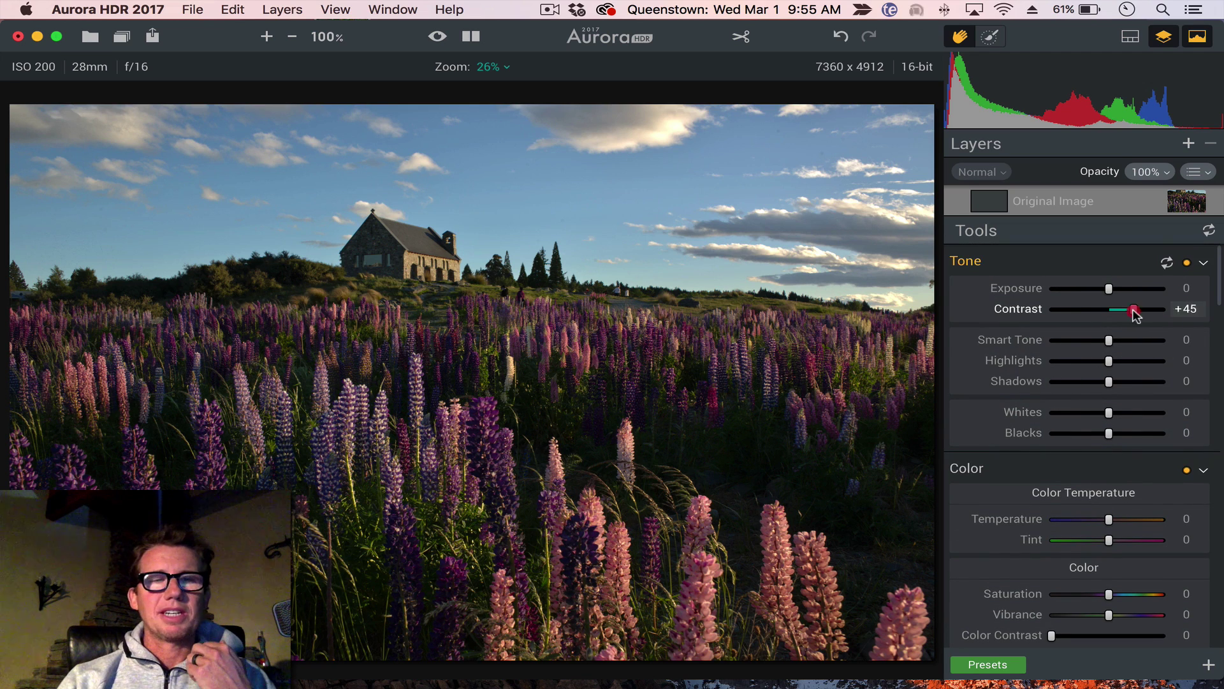
pyautogui.moveTo(1134, 313); pyautogui.dragTo(1126, 312)
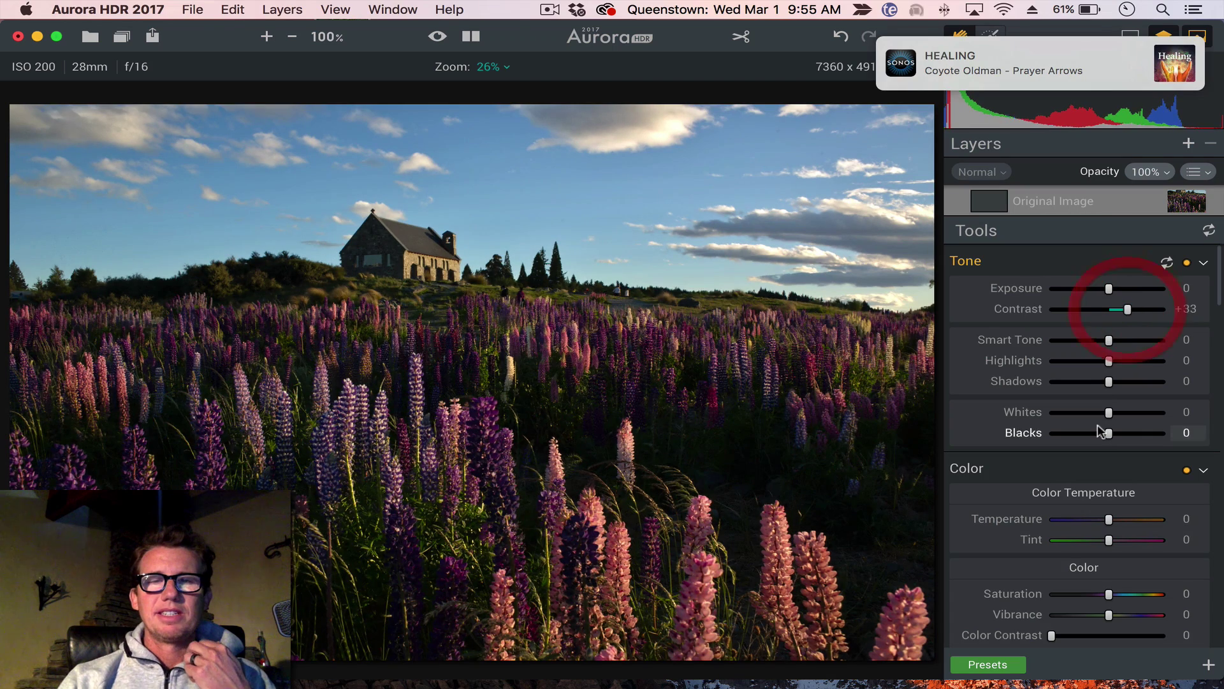
pyautogui.scroll(-2, 1100, 420)
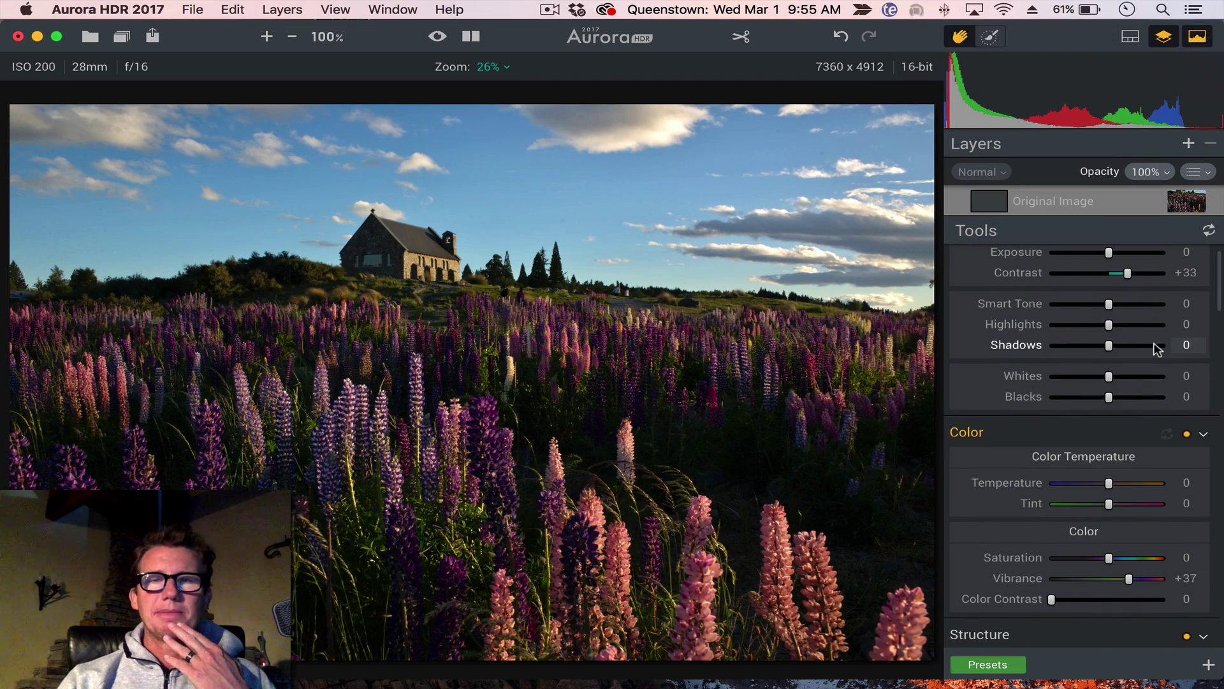
pyautogui.moveTo(1112, 304); pyautogui.dragTo(1134, 304)
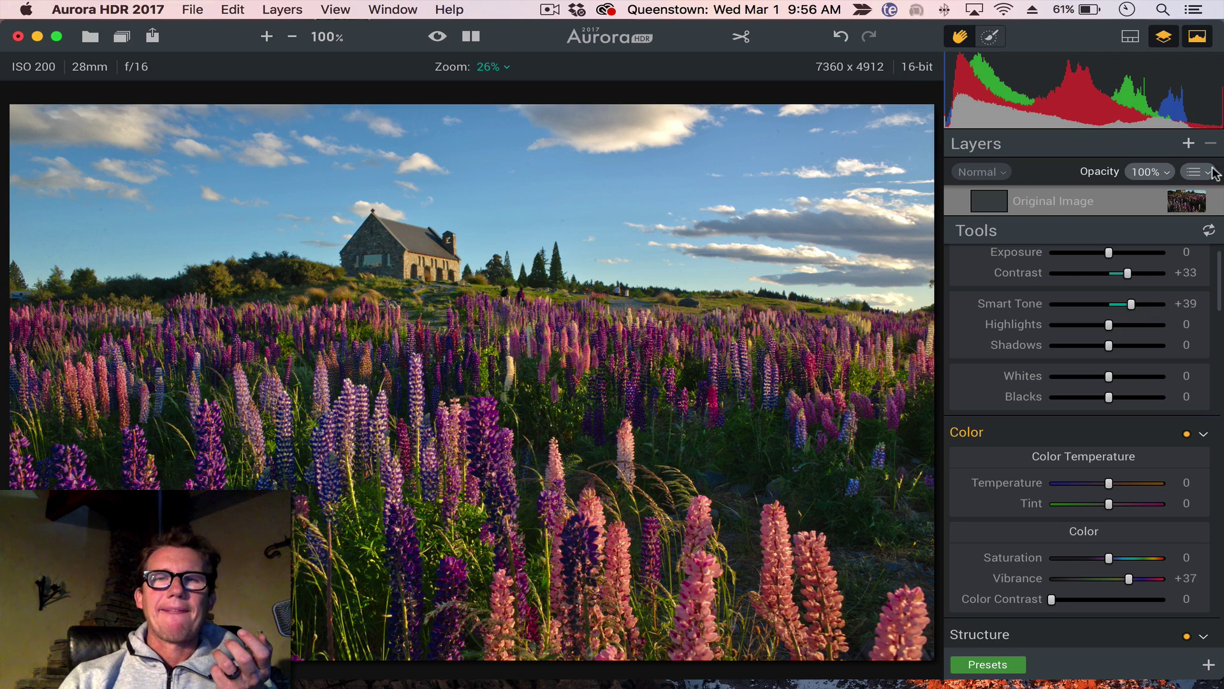
pyautogui.click(437, 35)
pyautogui.click(438, 36)
pyautogui.click(437, 35)
pyautogui.click(437, 35)
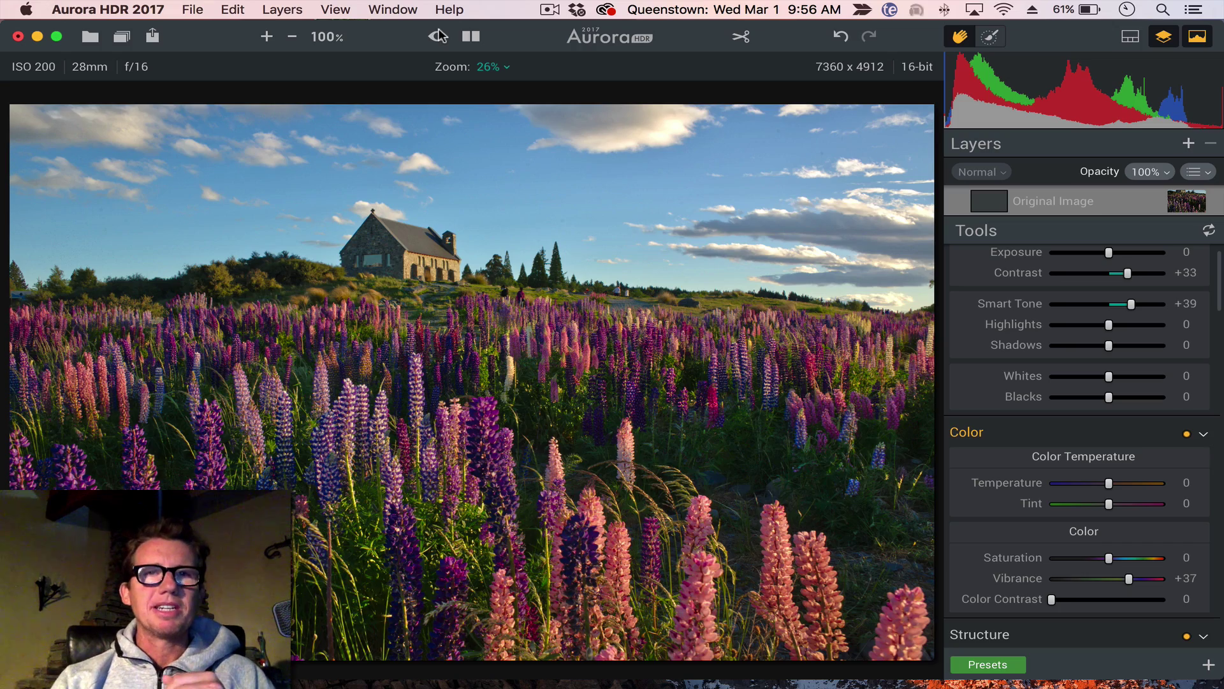
pyautogui.click(438, 36)
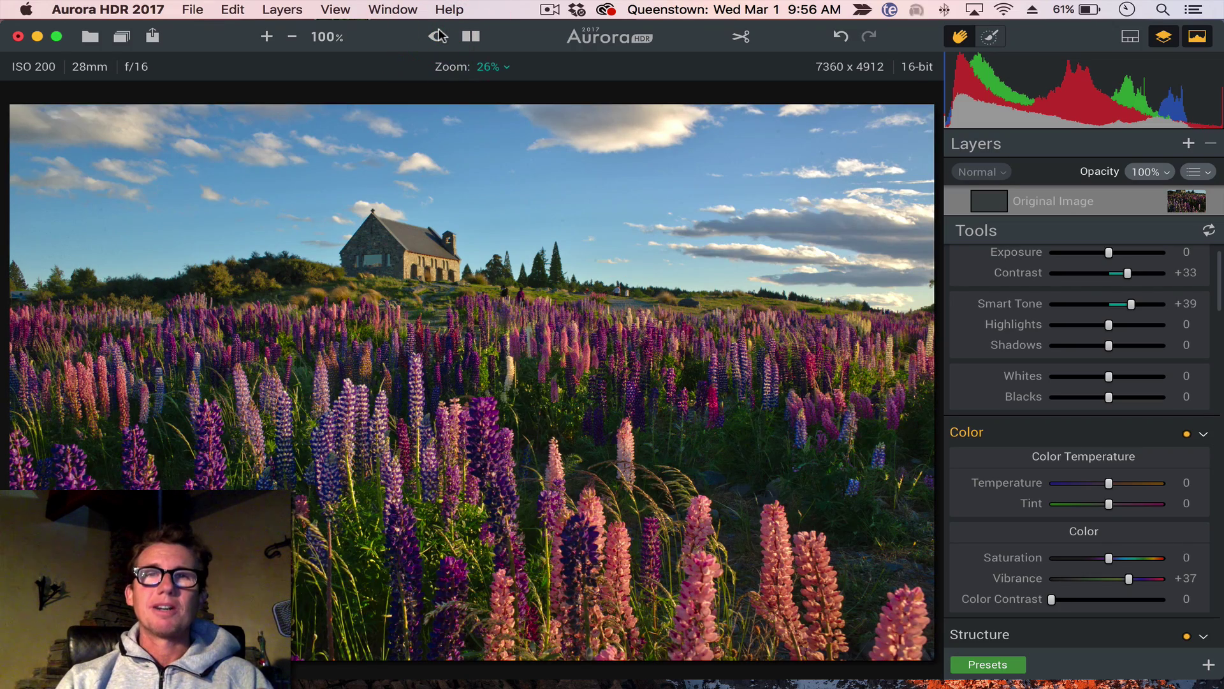
pyautogui.click(437, 36)
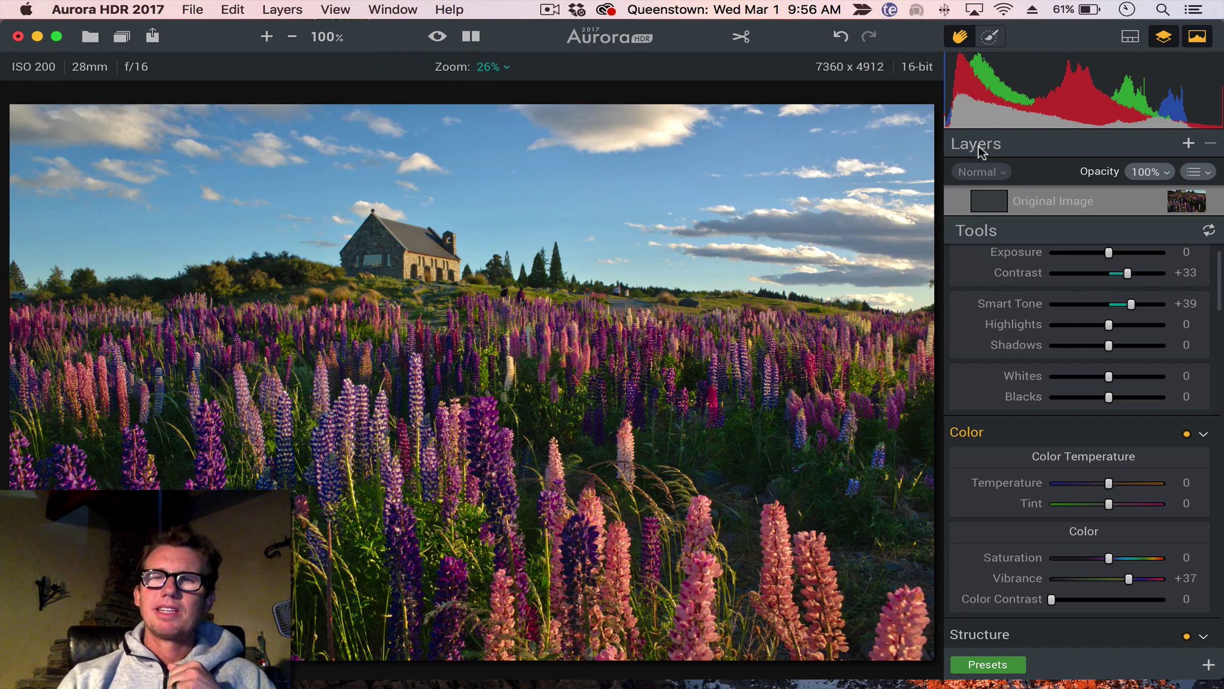
# Step: Add Layer 1 with HDR Structure +46, Softness +27, Vibrance +30 and Smart Tone +33
pyautogui.click(1190, 145)
pyautogui.click(1147, 181)
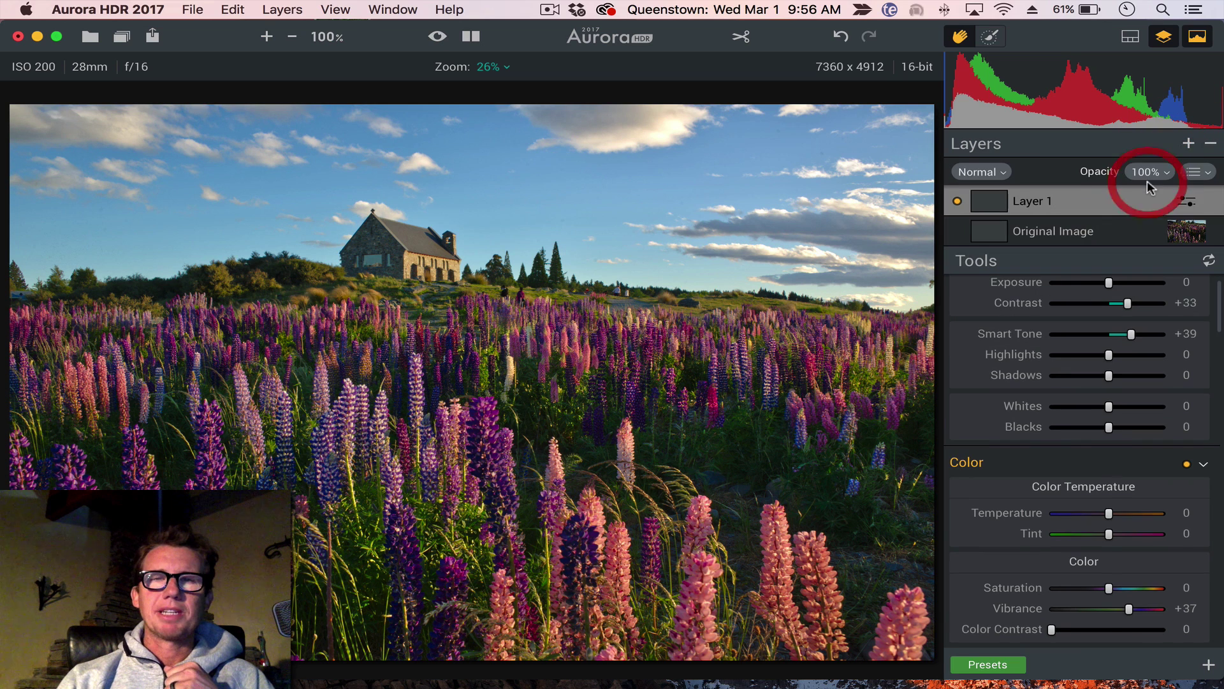
pyautogui.scroll(-3, 1085, 444)
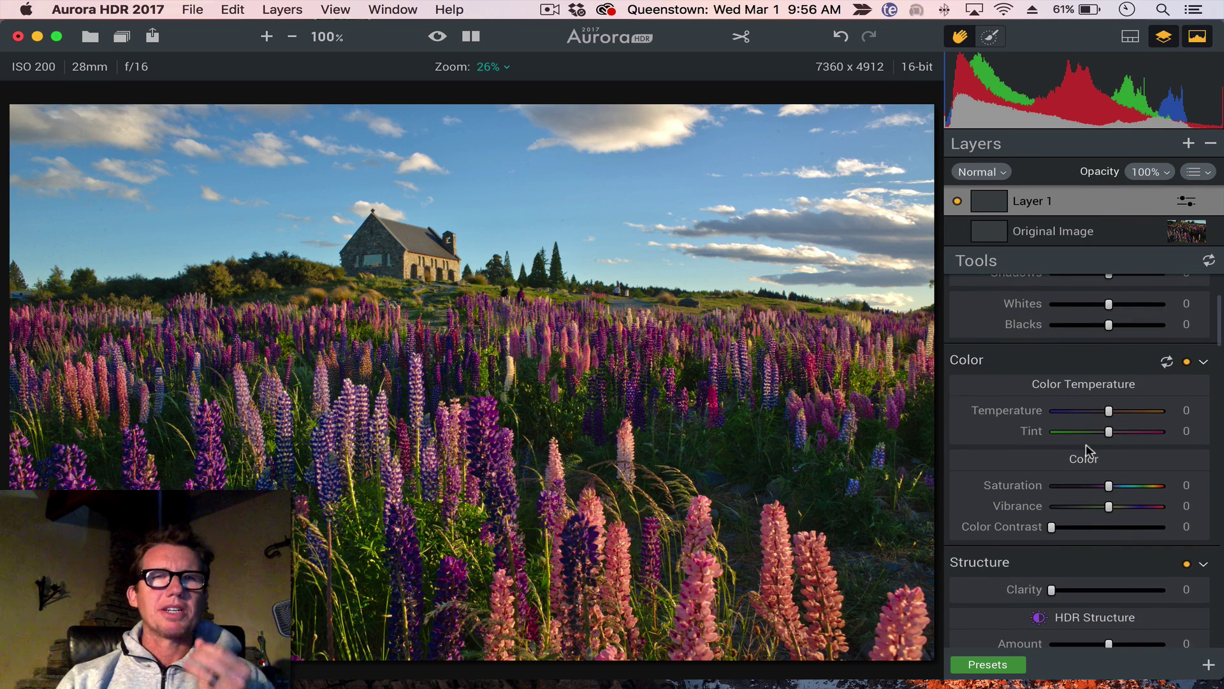
pyautogui.scroll(-2, 1086, 444)
pyautogui.scroll(-3, 1086, 444)
pyautogui.scroll(-2, 1085, 444)
pyautogui.scroll(-1, 1086, 444)
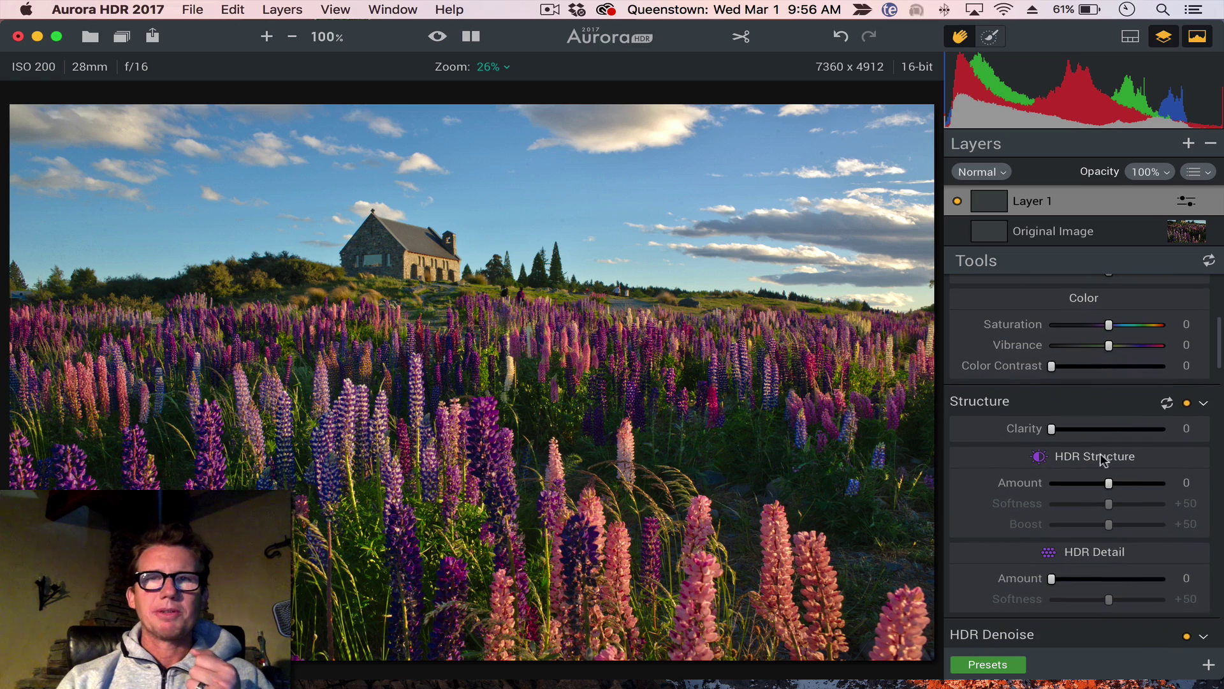
pyautogui.click(1138, 484)
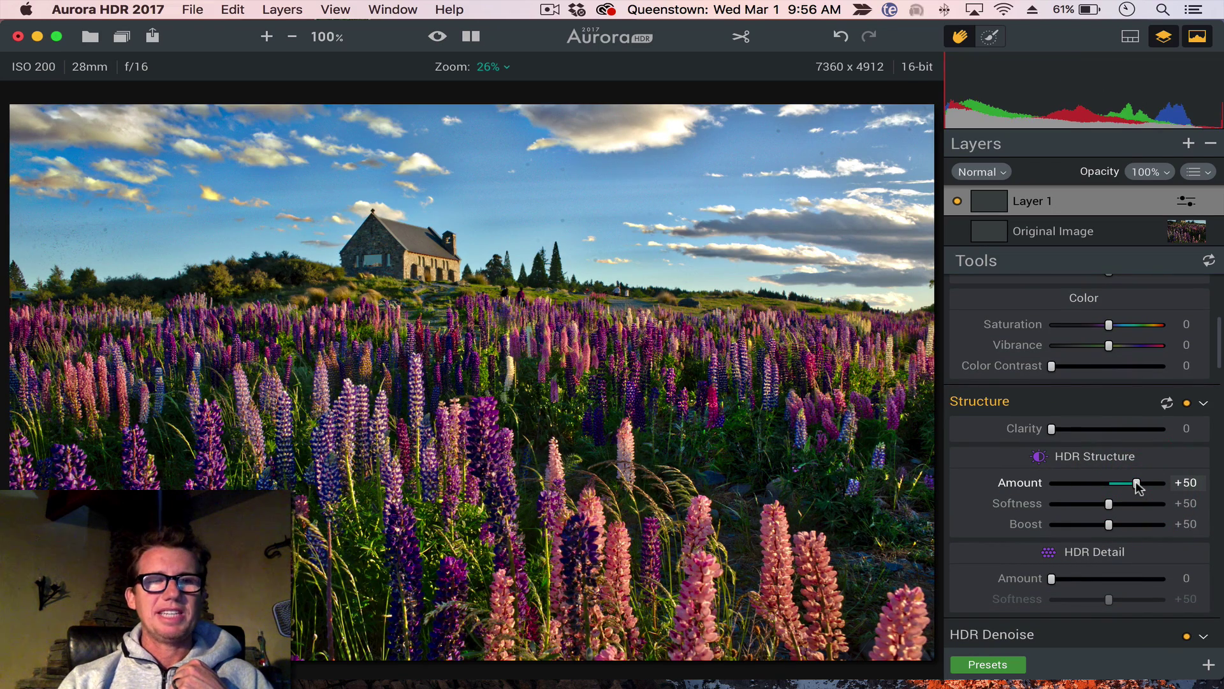
pyautogui.moveTo(1139, 484)
pyautogui.mouseDown()
pyautogui.moveTo(1152, 504)
pyautogui.moveTo(1135, 504)
pyautogui.mouseUp()
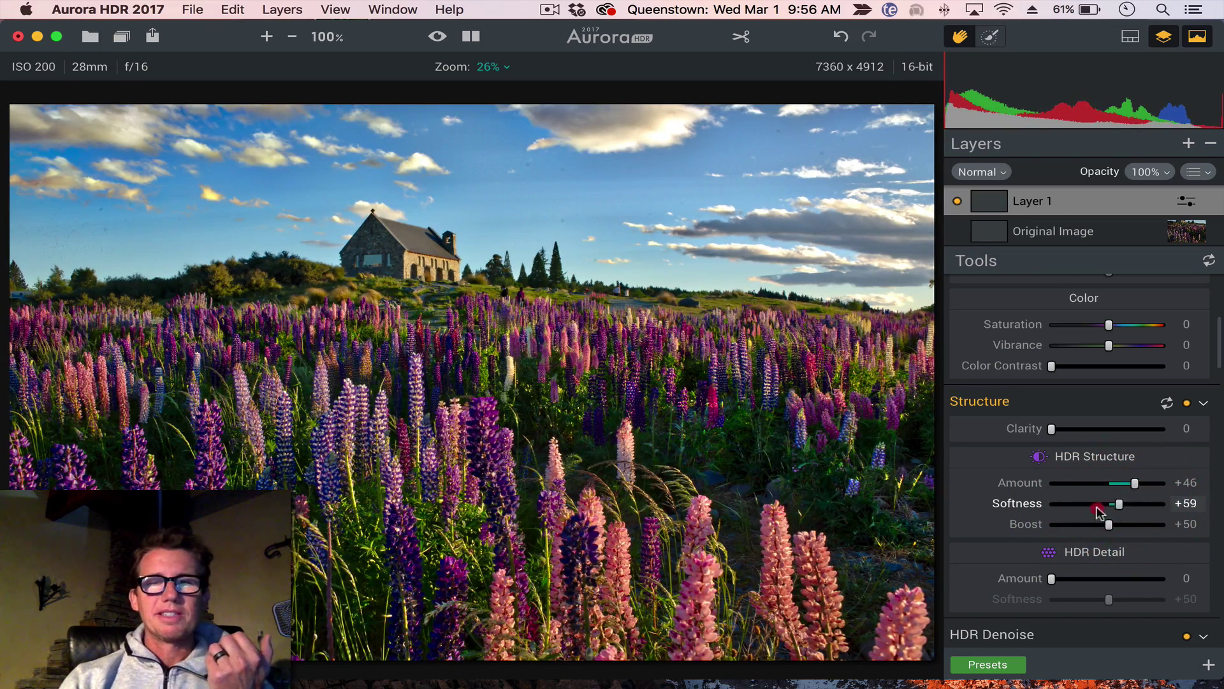
pyautogui.moveTo(1117, 504); pyautogui.dragTo(1084, 504)
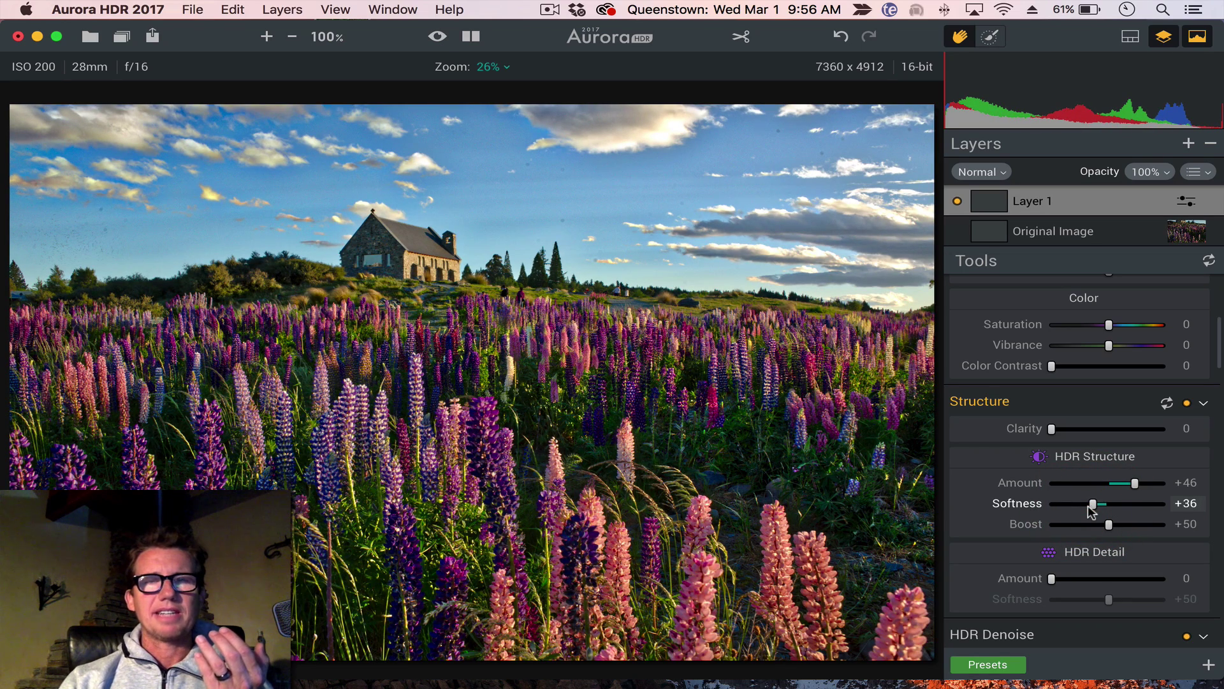
pyautogui.moveTo(1092, 503); pyautogui.dragTo(1081, 503)
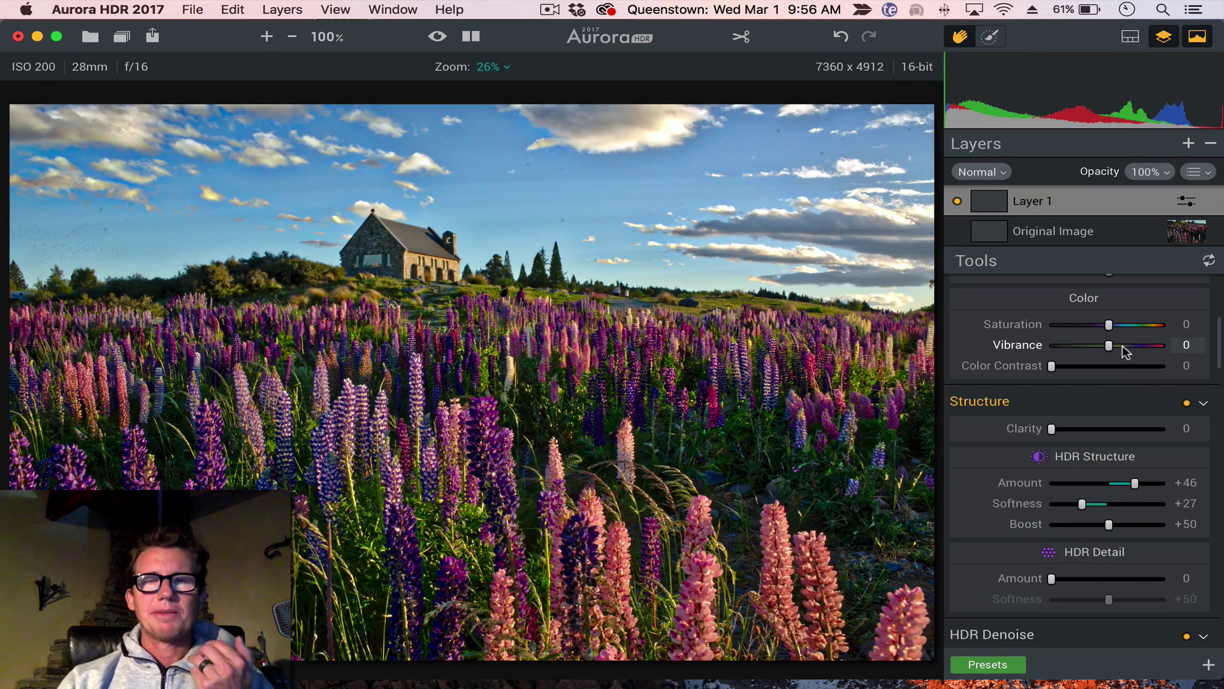
pyautogui.moveTo(1109, 345); pyautogui.dragTo(1126, 345)
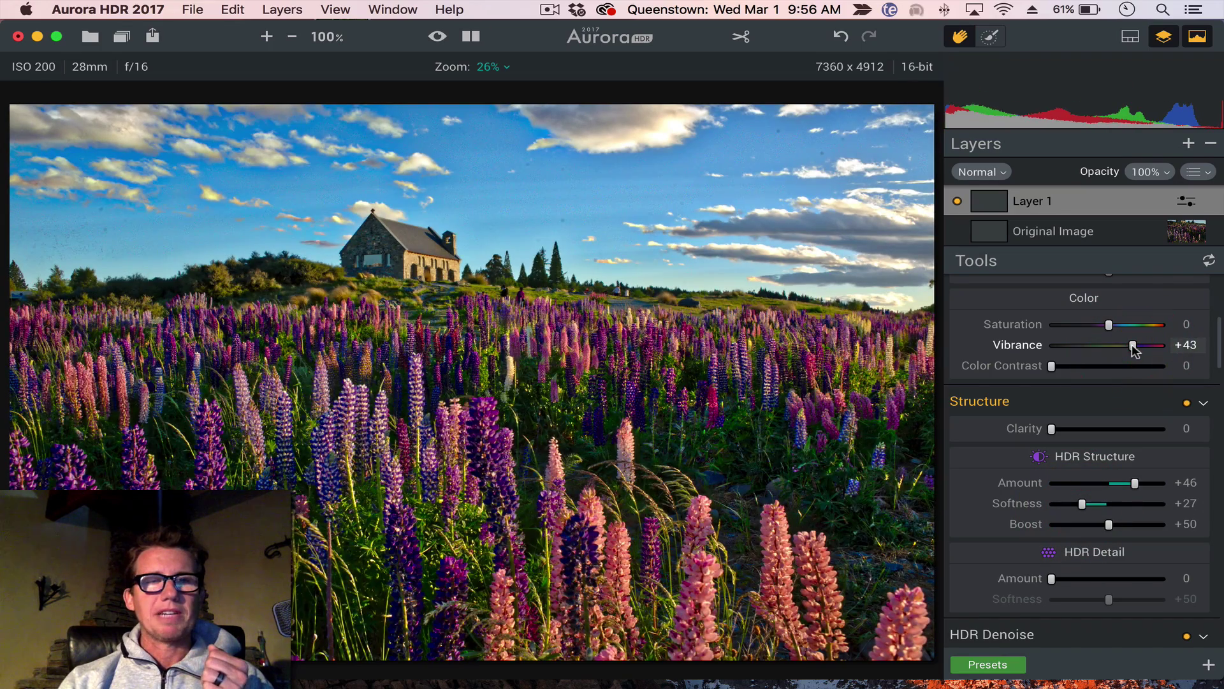
pyautogui.scroll(5, 1126, 346)
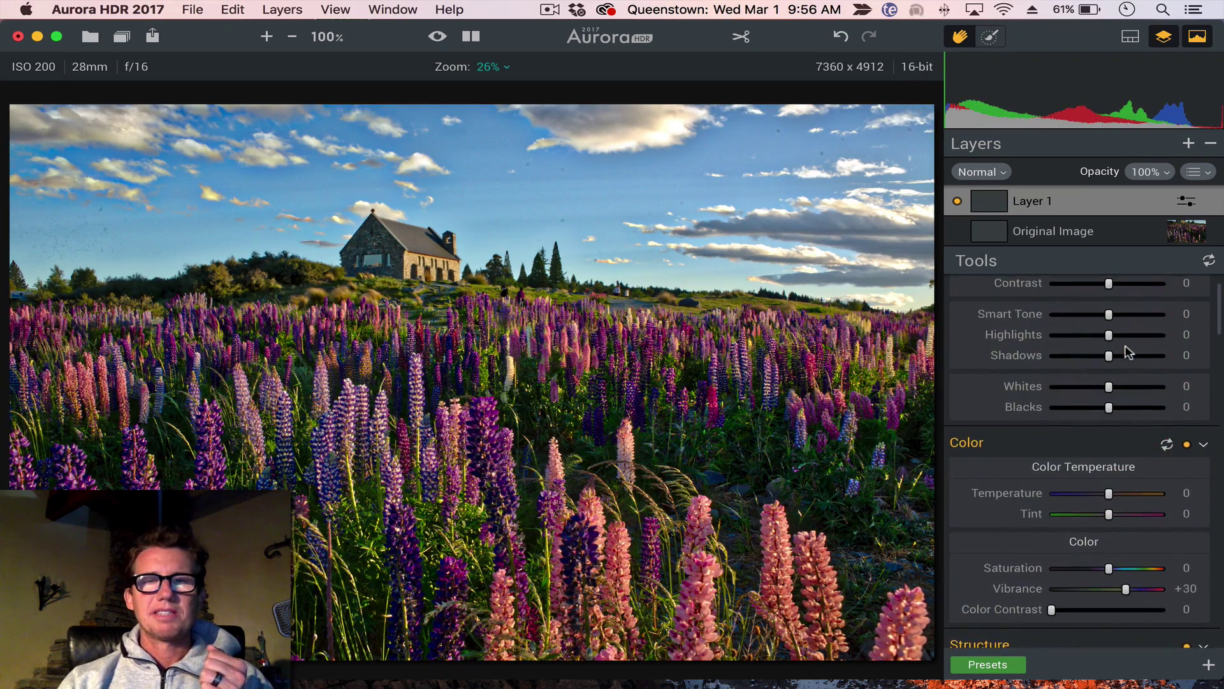
pyautogui.scroll(5, 1127, 354)
pyautogui.moveTo(1108, 369); pyautogui.dragTo(1122, 369)
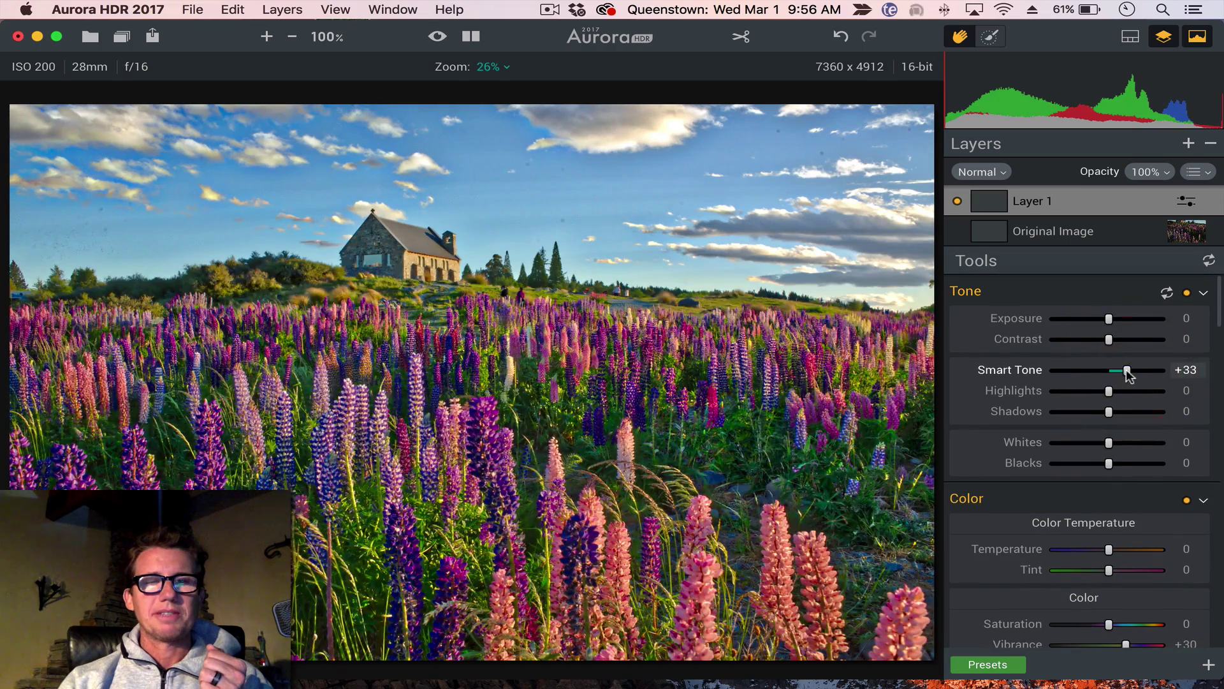
# Step: Brush Layer 1's mask over the lupin flowers using a smaller brush
pyautogui.click(992, 37)
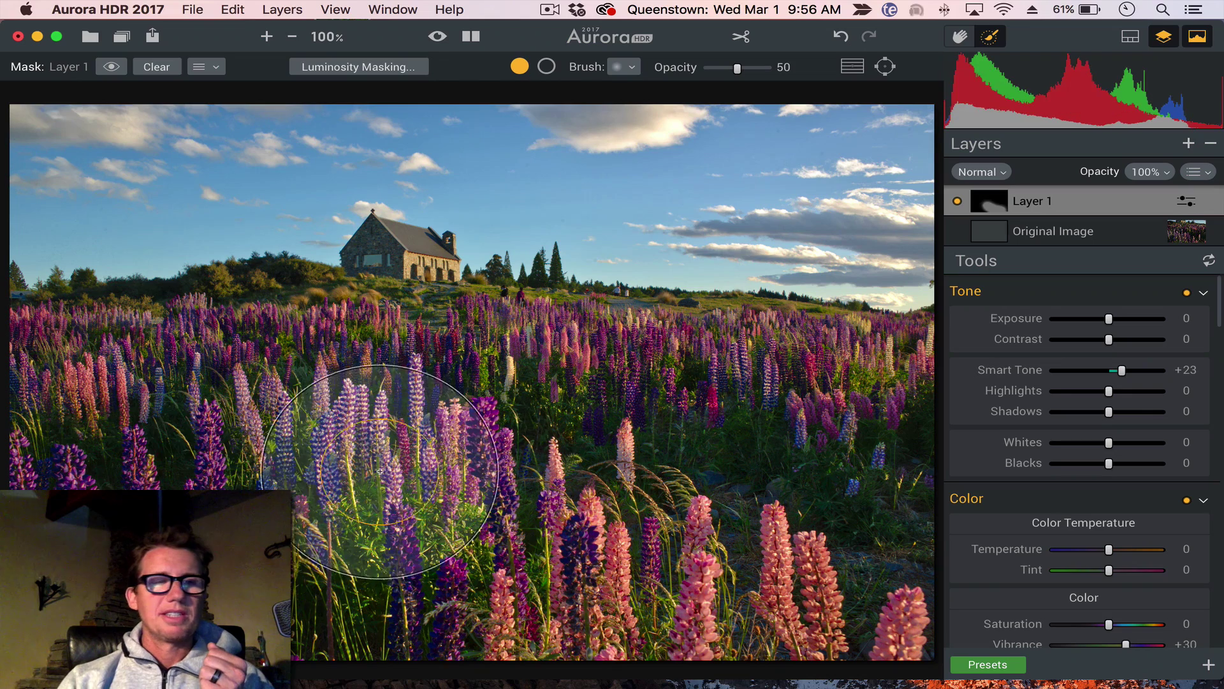
pyautogui.press('[')
pyautogui.press('[')
pyautogui.press('[')
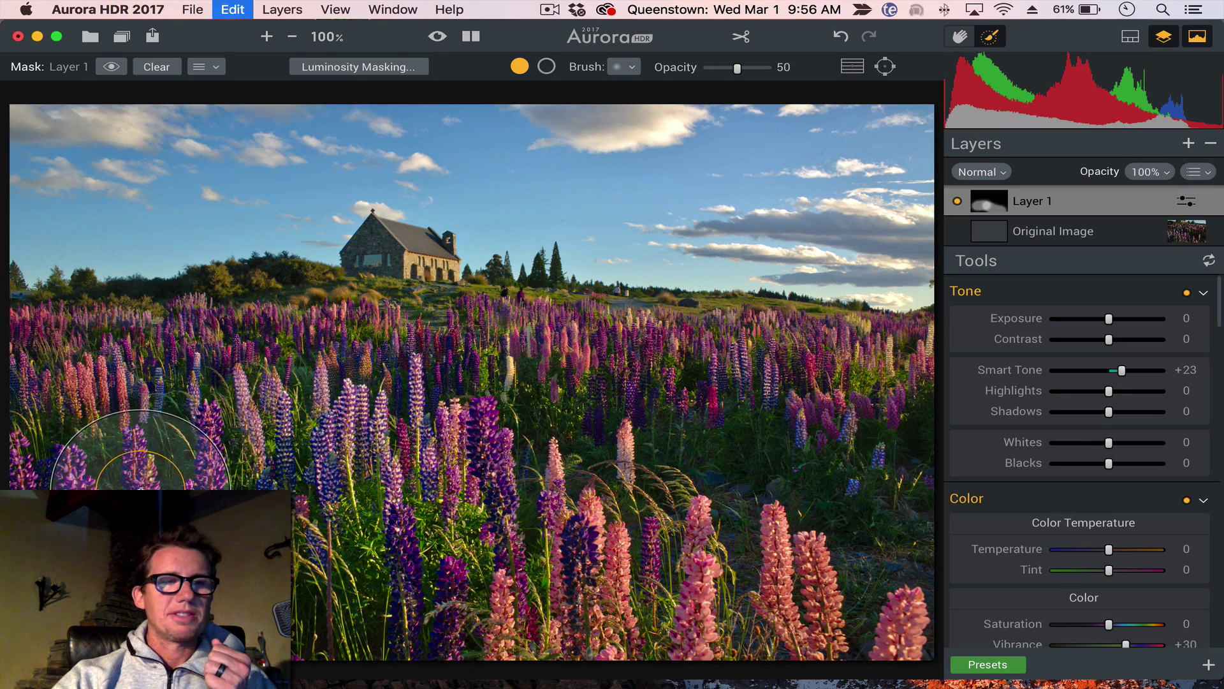
pyautogui.click(287, 362)
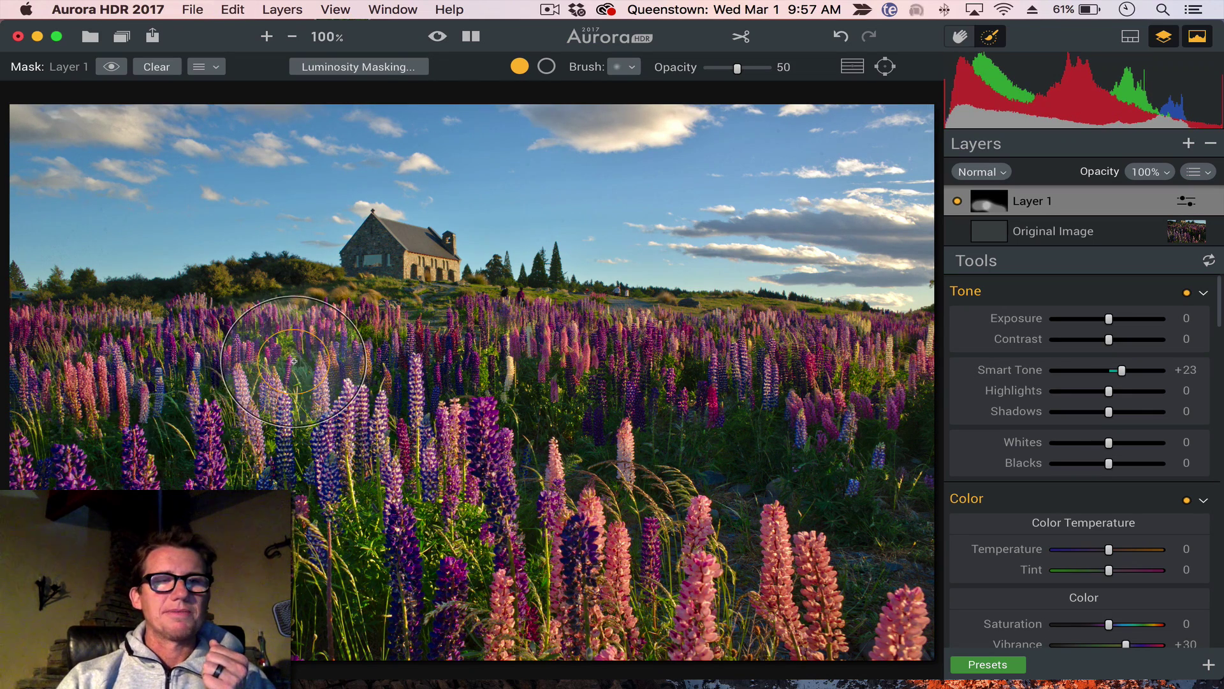
pyautogui.click(644, 360)
pyautogui.click(848, 376)
pyautogui.click(609, 365)
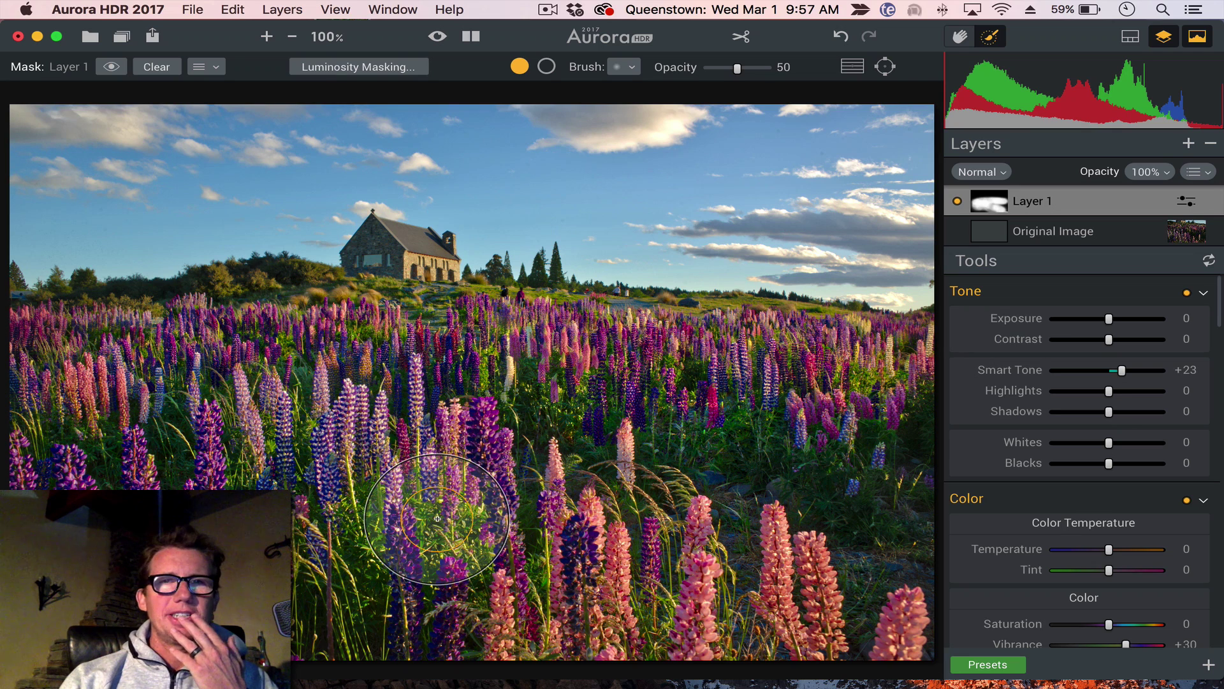
# Step: Add Layer 2 with denoise, Radiance +30, Colorize +33 and Polarizing +30, brushed onto the sky
pyautogui.click(1188, 143)
pyautogui.click(1128, 179)
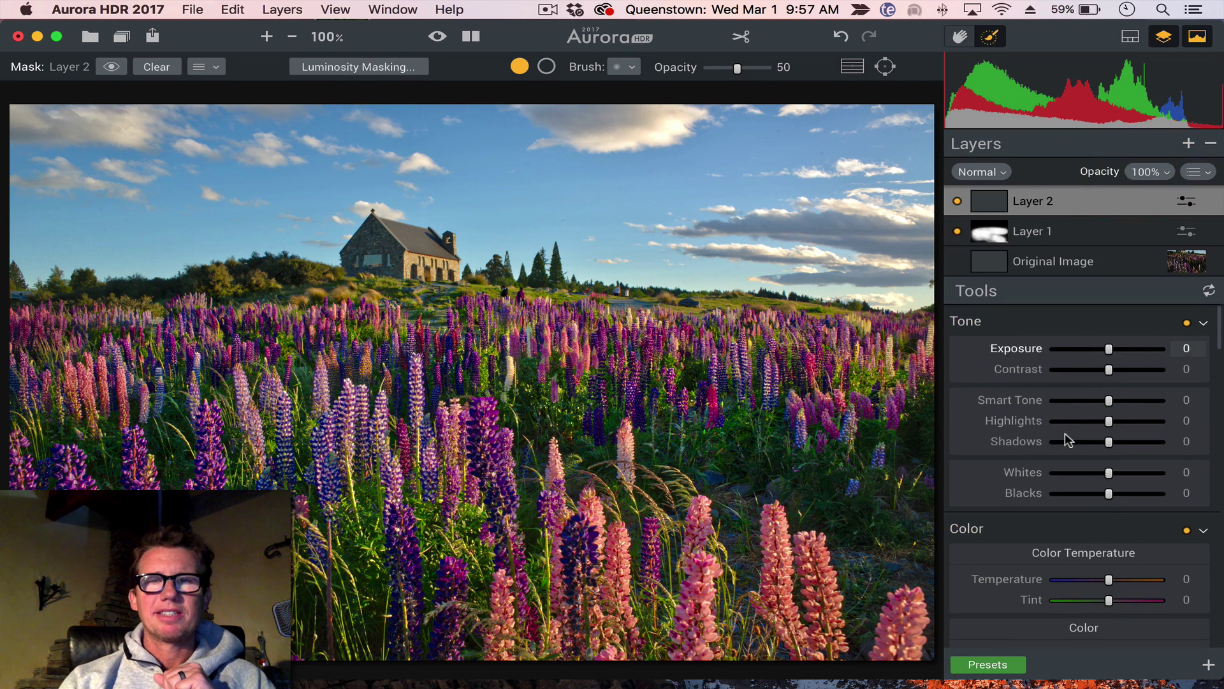
pyautogui.scroll(-5, 1109, 480)
pyautogui.scroll(-3, 1108, 480)
pyautogui.moveTo(1109, 526)
pyautogui.mouseDown()
pyautogui.moveTo(1133, 528)
pyautogui.moveTo(1130, 548)
pyautogui.moveTo(1133, 527)
pyautogui.mouseUp()
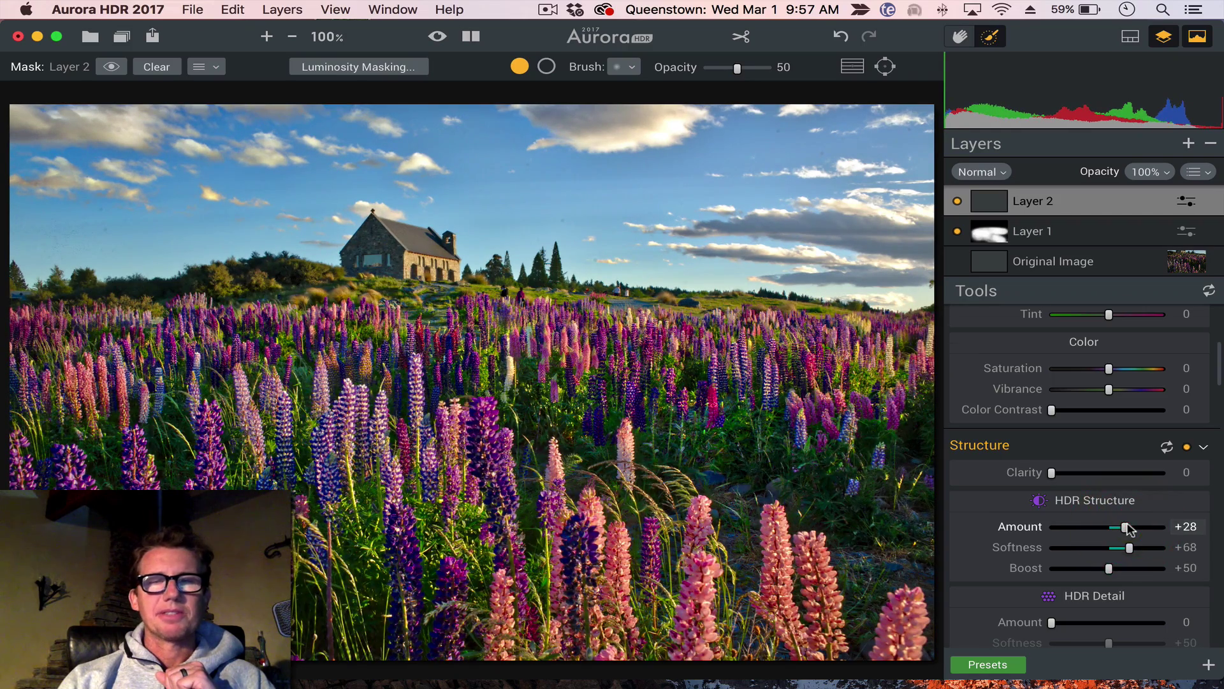
pyautogui.scroll(-3, 1129, 526)
pyautogui.scroll(-3, 1129, 527)
pyautogui.scroll(-1, 1130, 528)
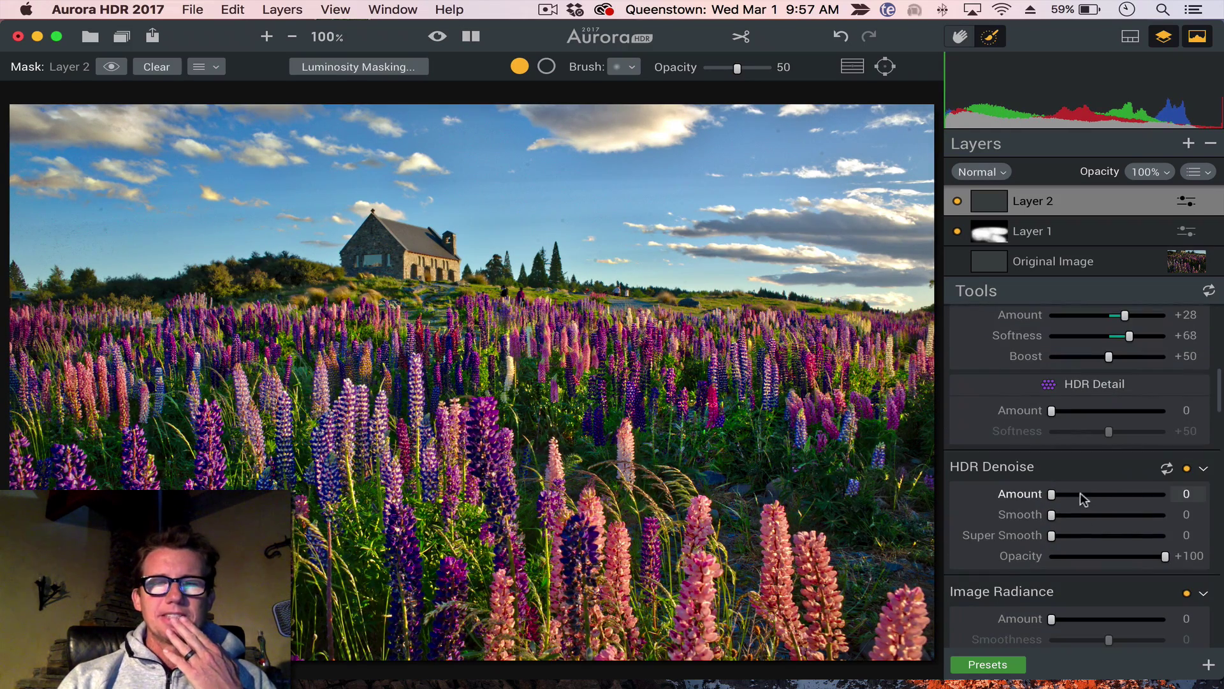
pyautogui.moveTo(1052, 495)
pyautogui.mouseDown()
pyautogui.moveTo(1082, 494)
pyautogui.moveTo(1072, 515)
pyautogui.mouseUp()
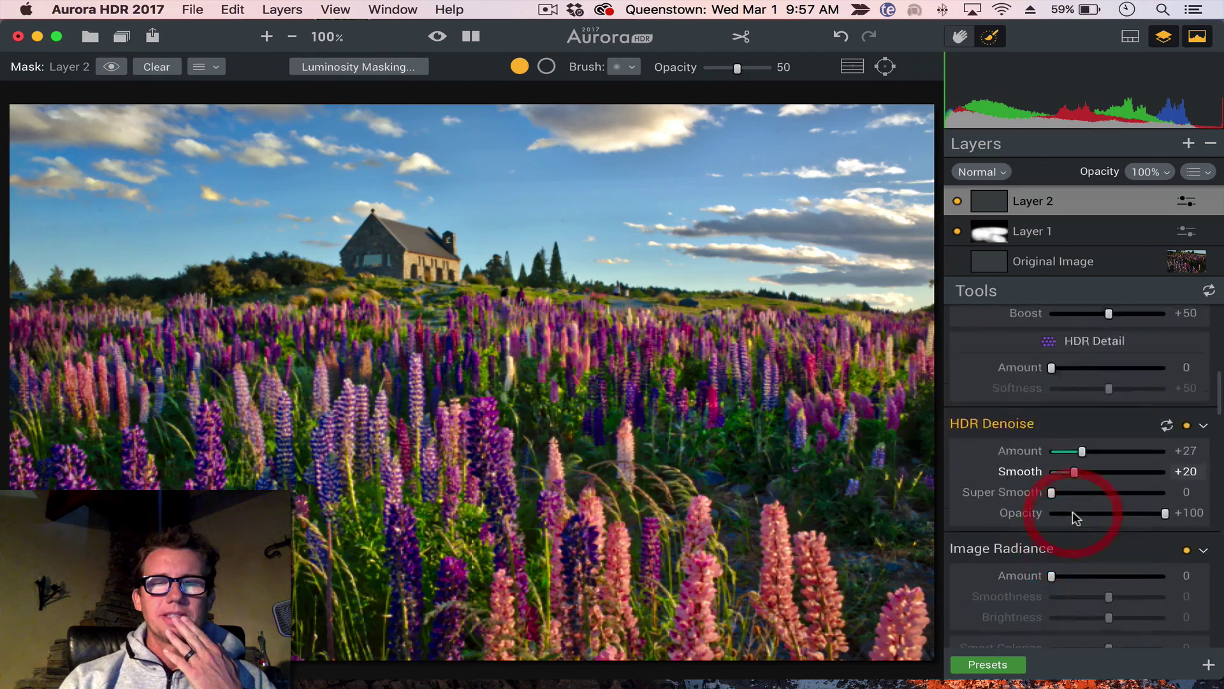
pyautogui.scroll(-2, 1073, 514)
pyautogui.scroll(-2, 1073, 515)
pyautogui.moveTo(1051, 442); pyautogui.dragTo(1086, 442)
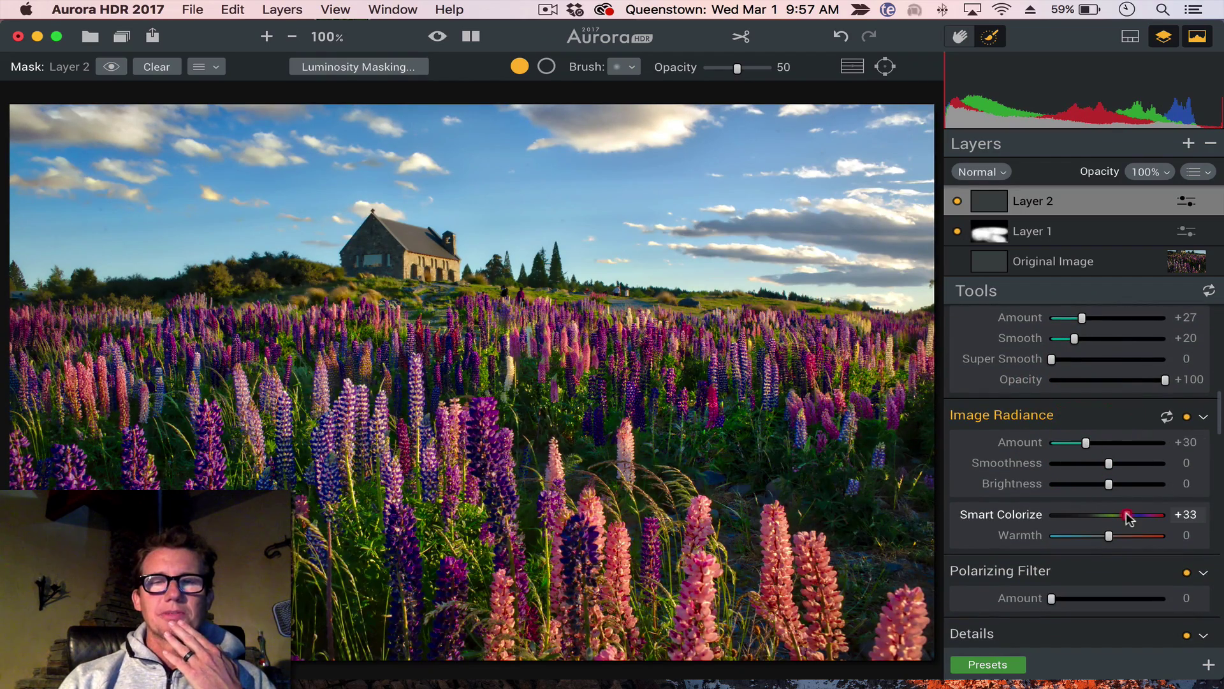
pyautogui.scroll(-1, 1129, 516)
pyautogui.moveTo(1053, 524); pyautogui.dragTo(1087, 527)
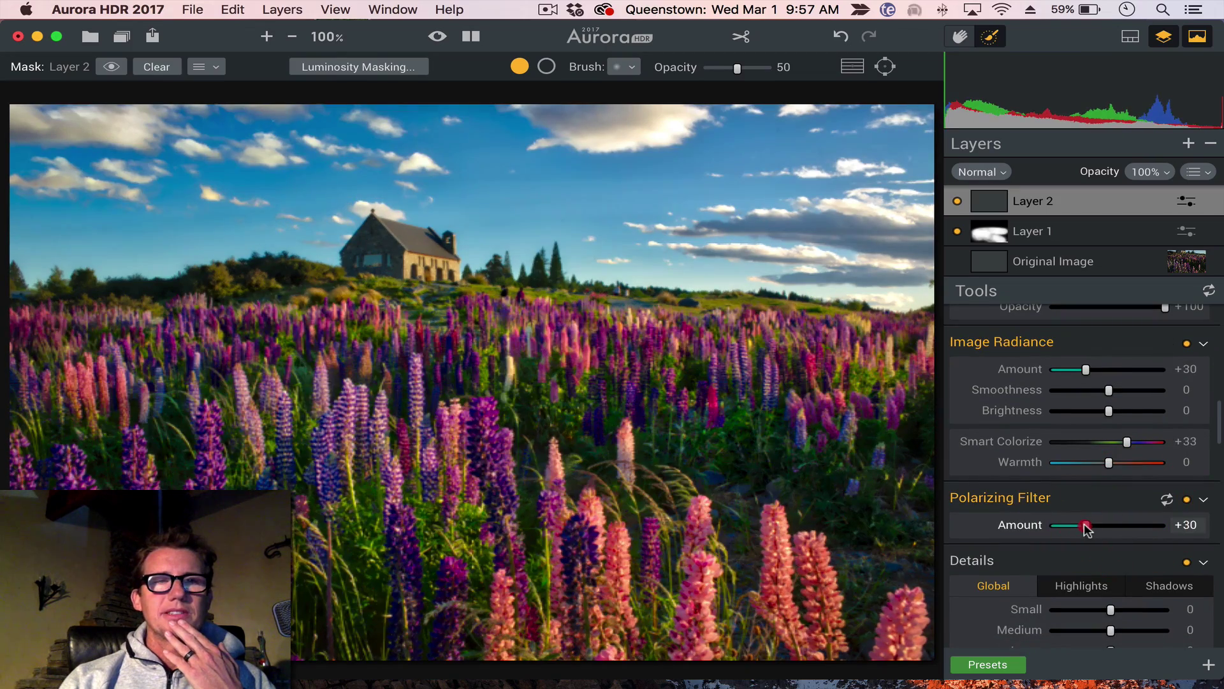
pyautogui.click(995, 37)
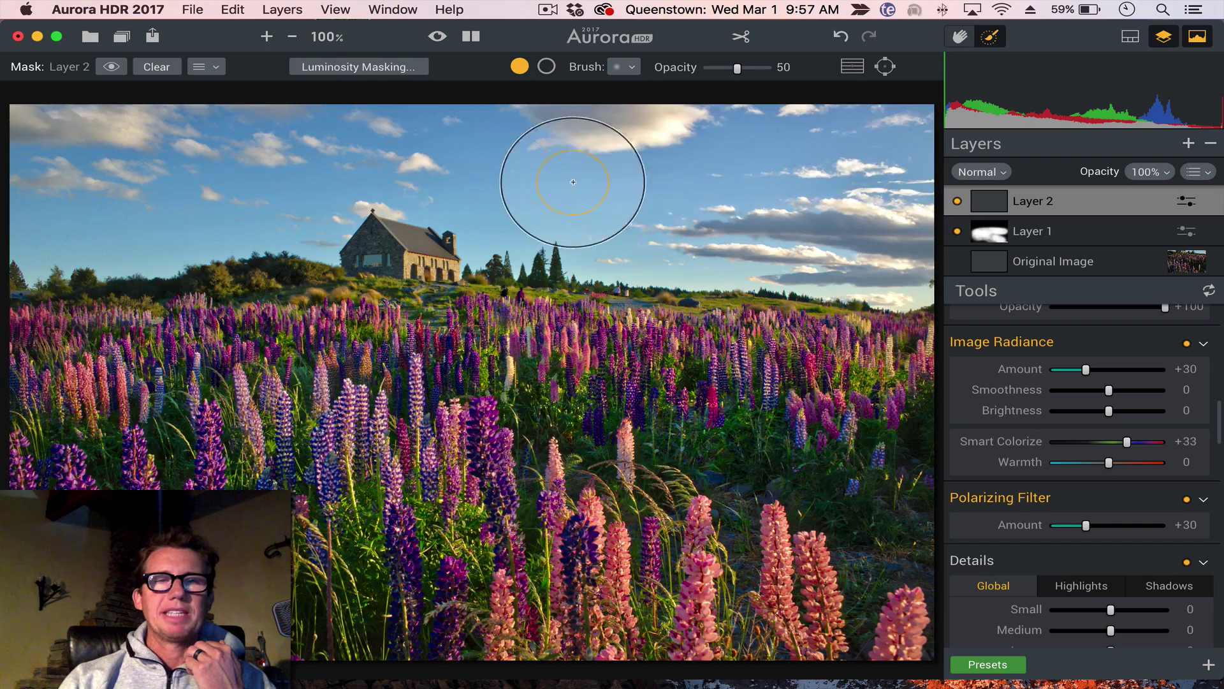
pyautogui.moveTo(258, 165)
pyautogui.mouseDown()
pyautogui.moveTo(58, 201)
pyautogui.moveTo(231, 167)
pyautogui.moveTo(871, 192)
pyautogui.moveTo(893, 168)
pyautogui.mouseUp()
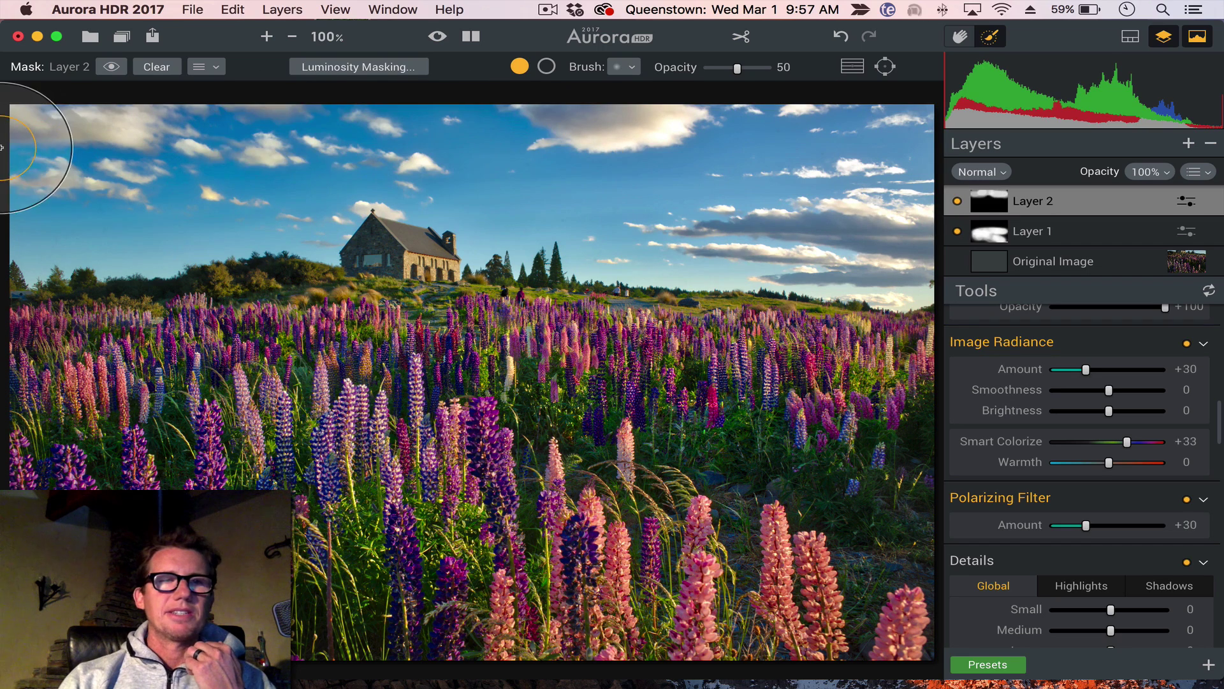
# Step: Add Layer 3 with Image Radiance +56, Brightness +33 and Smart Colorize +41
pyautogui.click(1191, 144)
pyautogui.click(1147, 177)
pyautogui.scroll(-10, 1125, 430)
pyautogui.scroll(-10, 1125, 460)
pyautogui.scroll(-10, 1125, 472)
pyautogui.scroll(-5, 1125, 471)
pyautogui.scroll(-5, 1110, 474)
pyautogui.scroll(-3, 1105, 478)
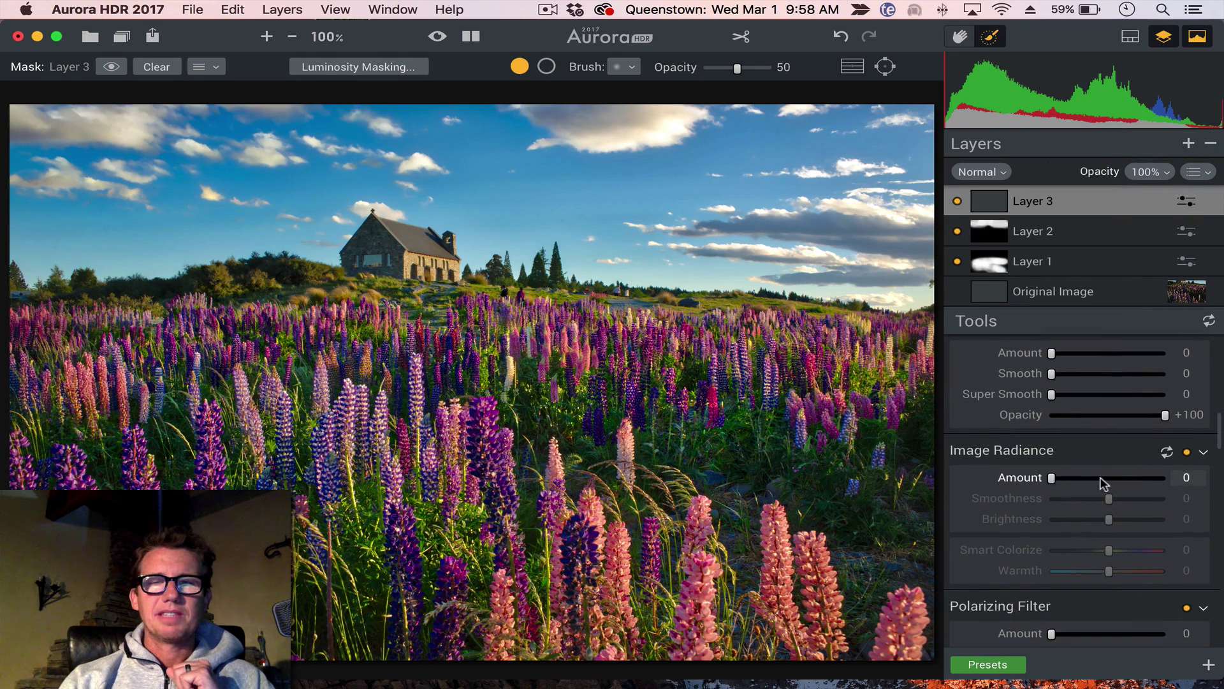
pyautogui.click(1116, 477)
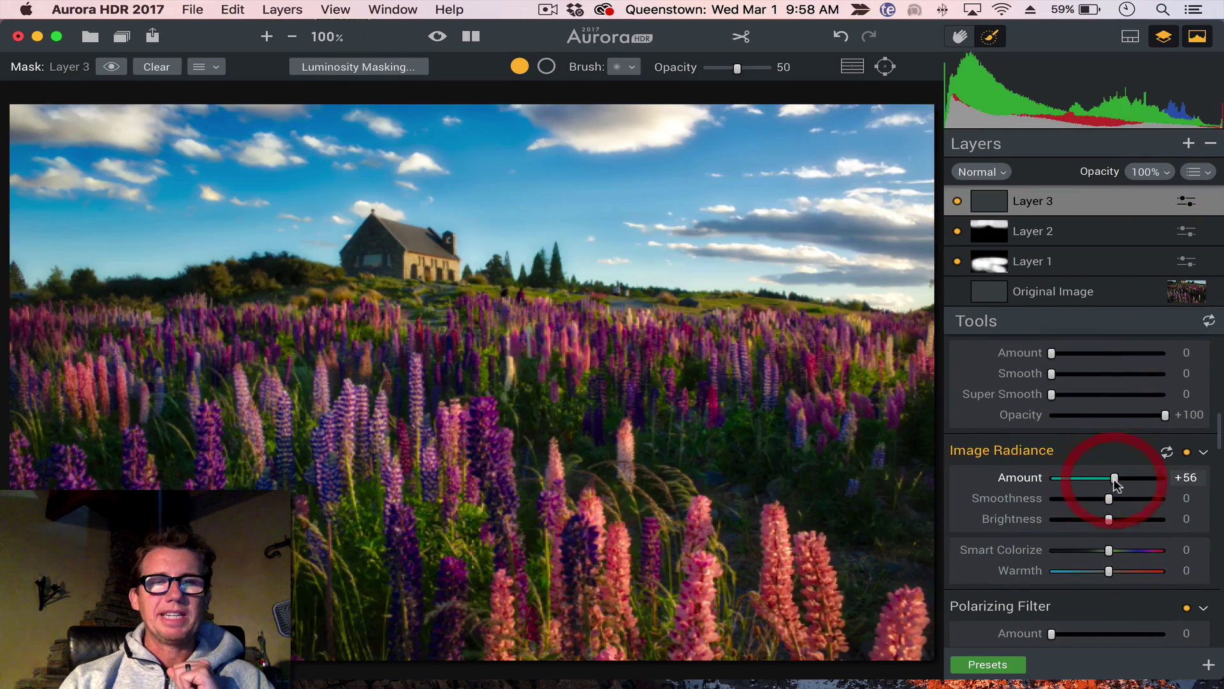
pyautogui.click(1131, 549)
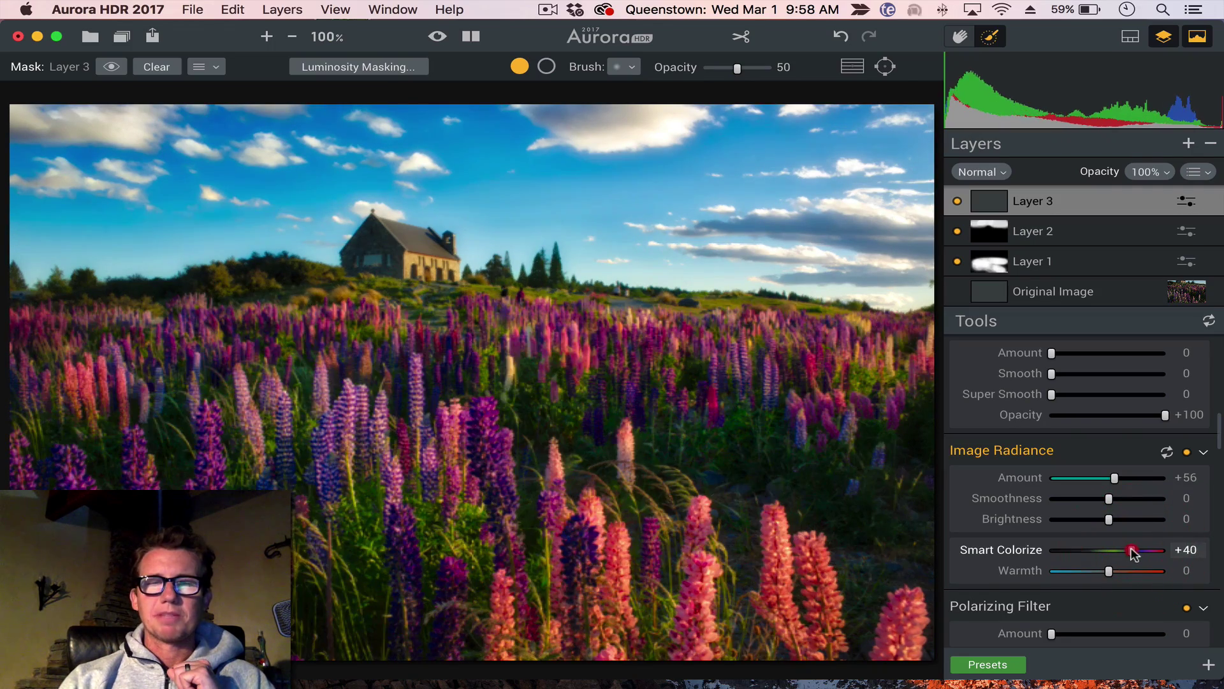
pyautogui.click(1127, 518)
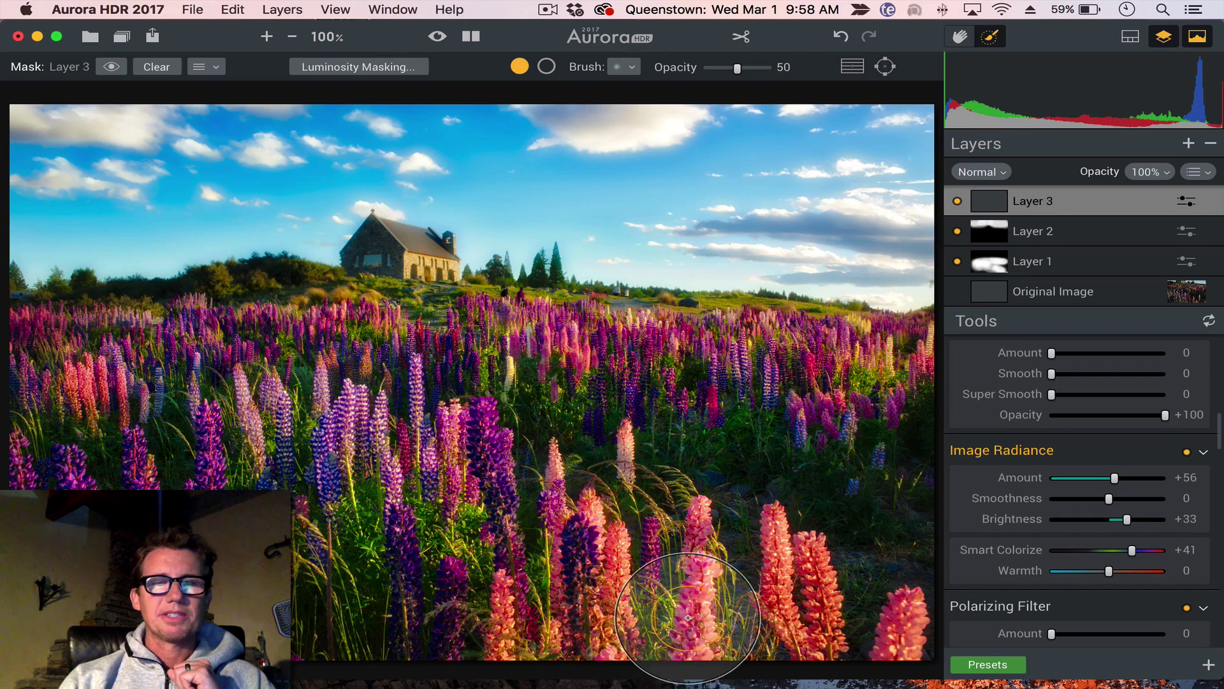
# Step: Paint Layer 3's glow onto the central lupin field and check its mask
pyautogui.hotkey('ctrl', 'z')
pyautogui.moveTo(536, 488); pyautogui.dragTo(182, 459)
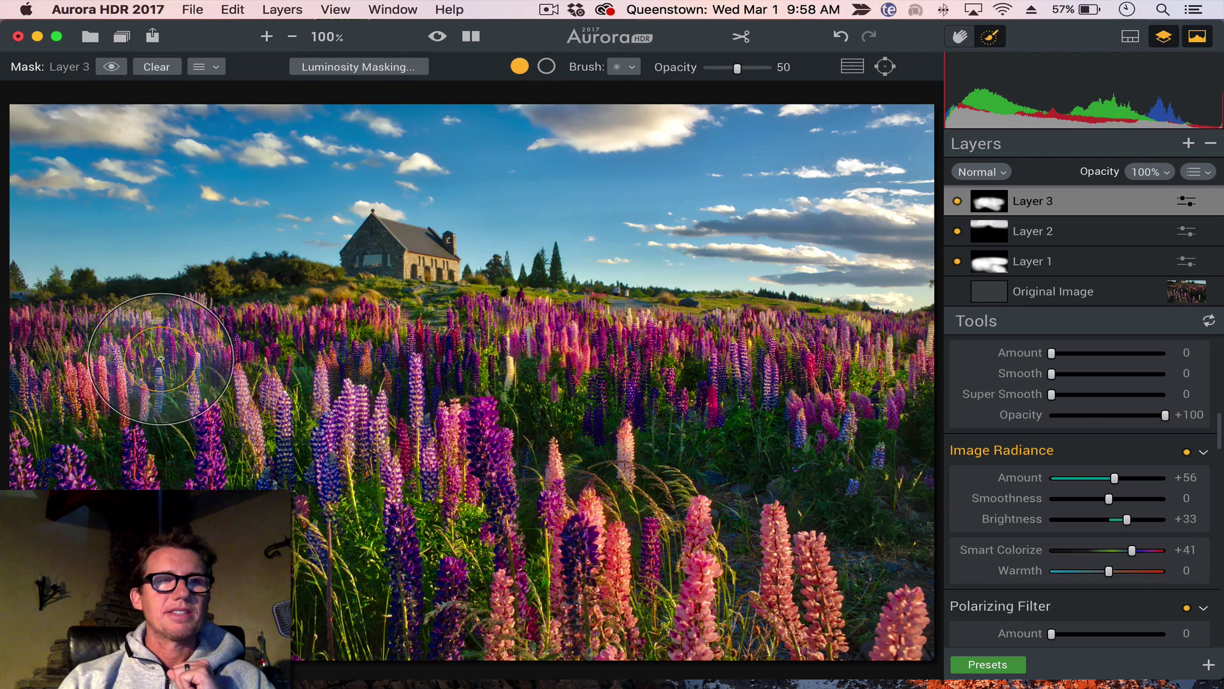
pyautogui.click(111, 67)
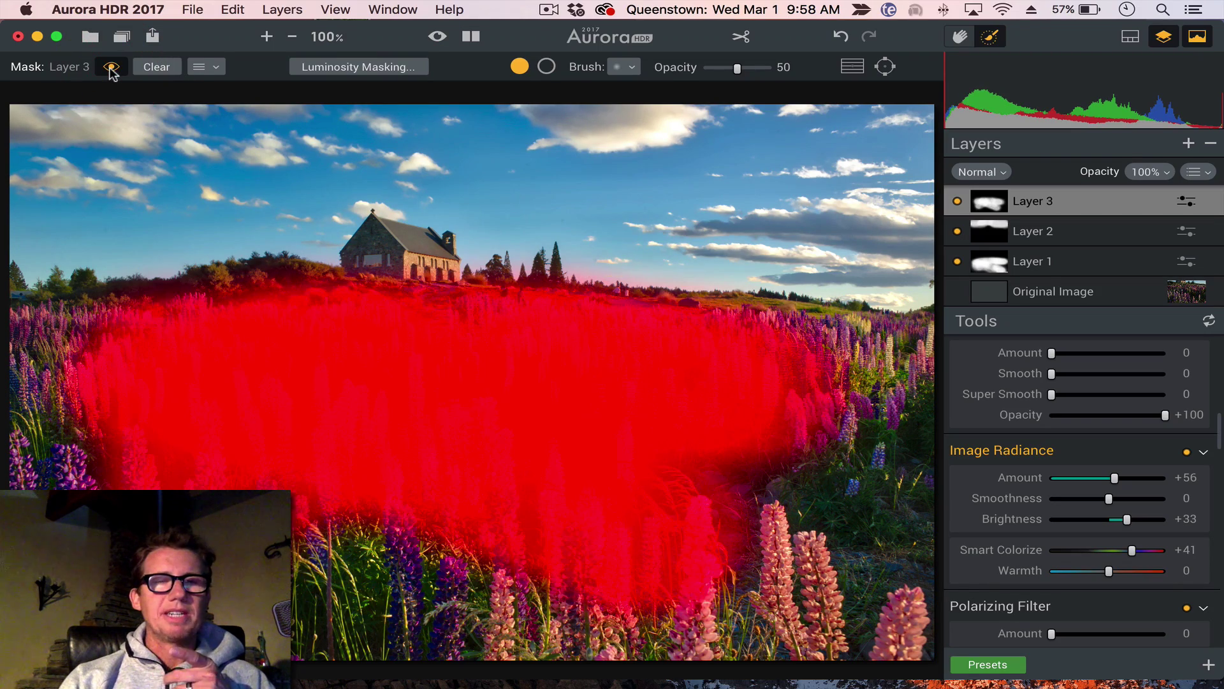
pyautogui.click(111, 68)
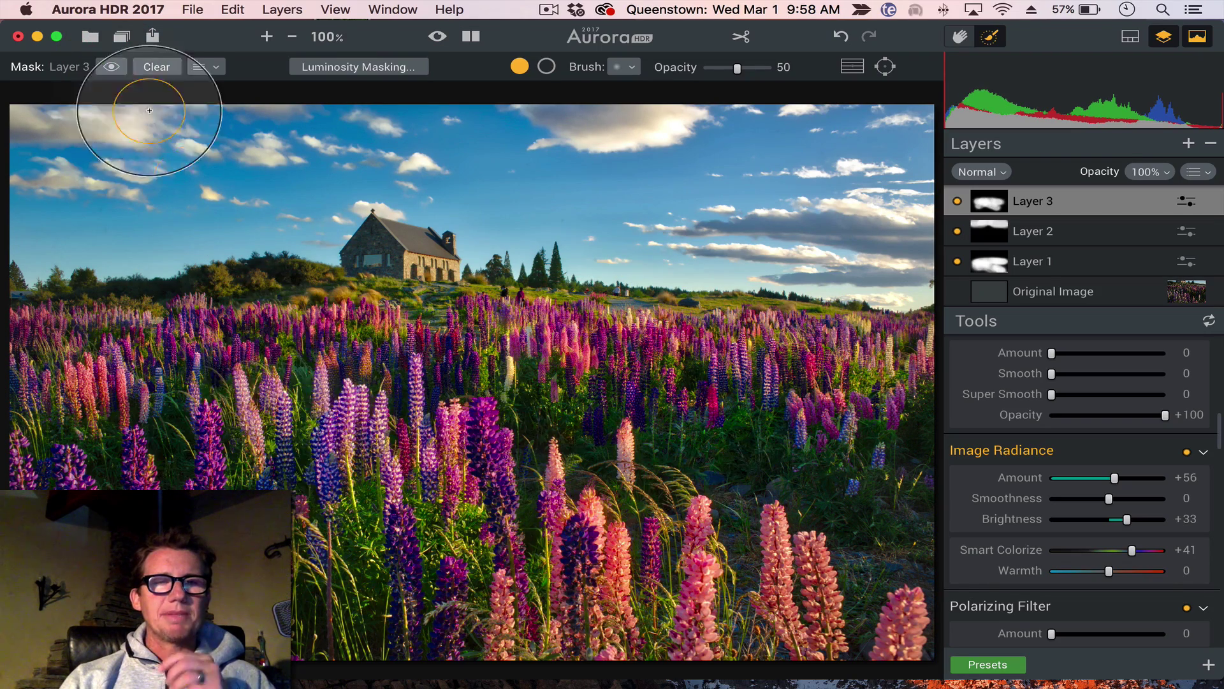
pyautogui.click(1188, 145)
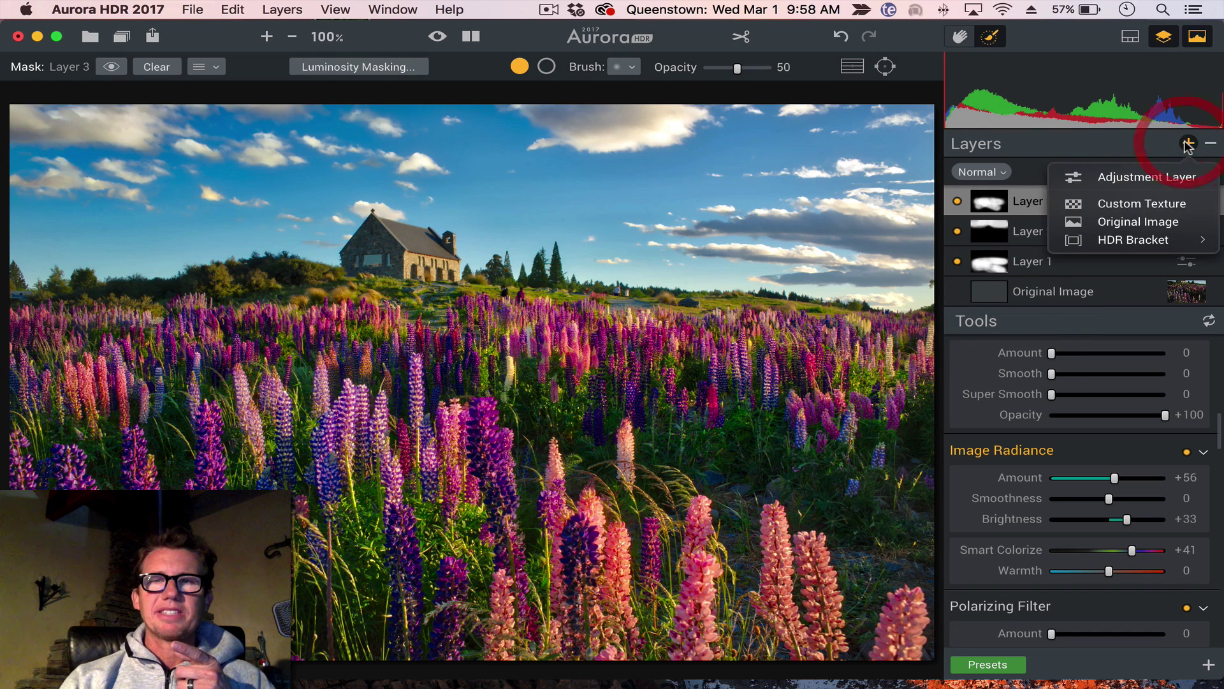
# Step: Add Layer 4 at Saturation -52, invert its mask, and toggle it to compare
pyautogui.click(1140, 176)
pyautogui.scroll(-2, 1139, 440)
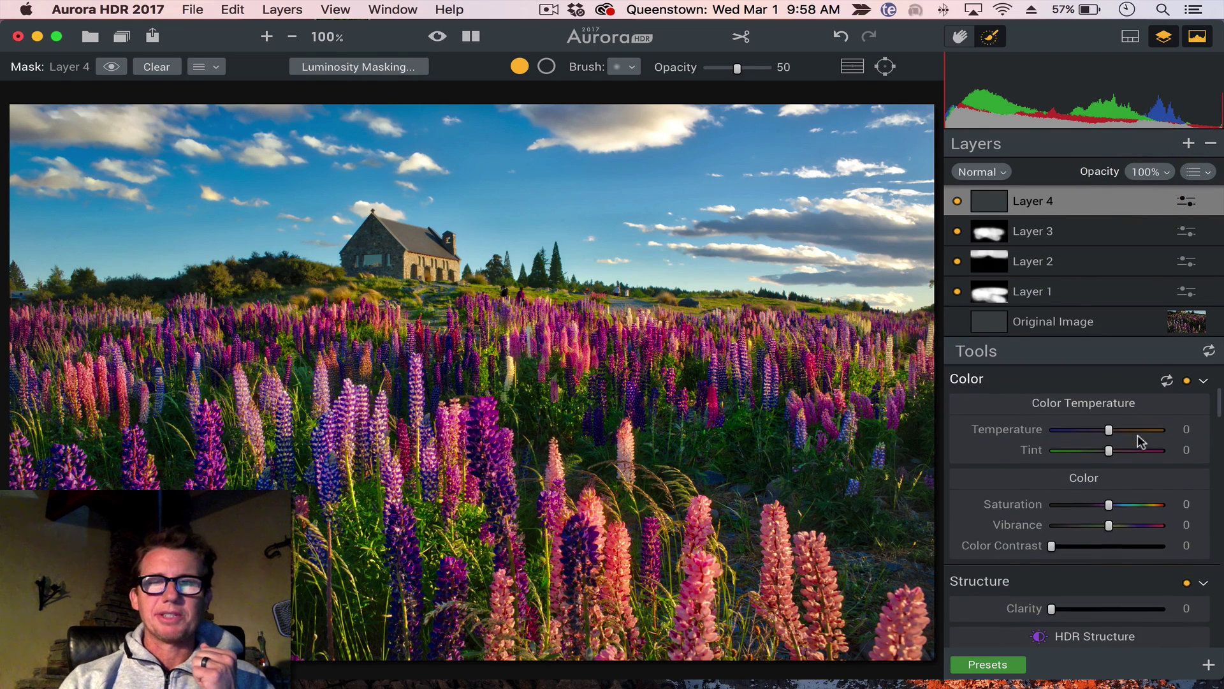
pyautogui.click(1081, 504)
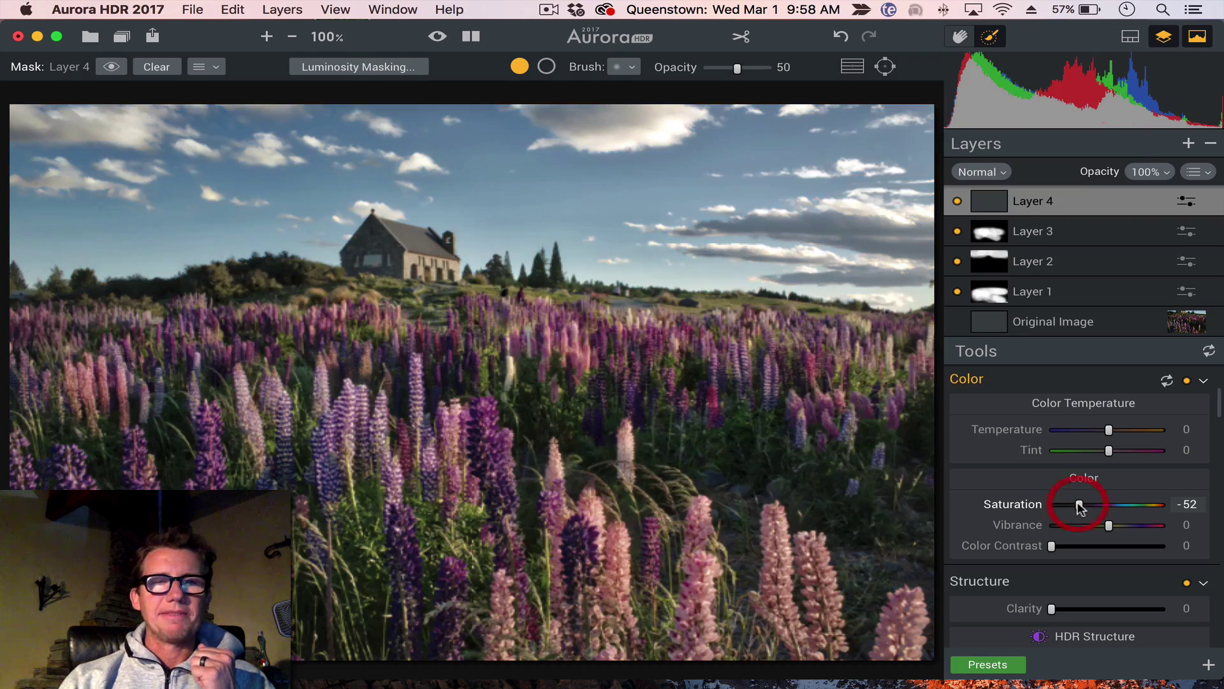
pyautogui.press('super+i')
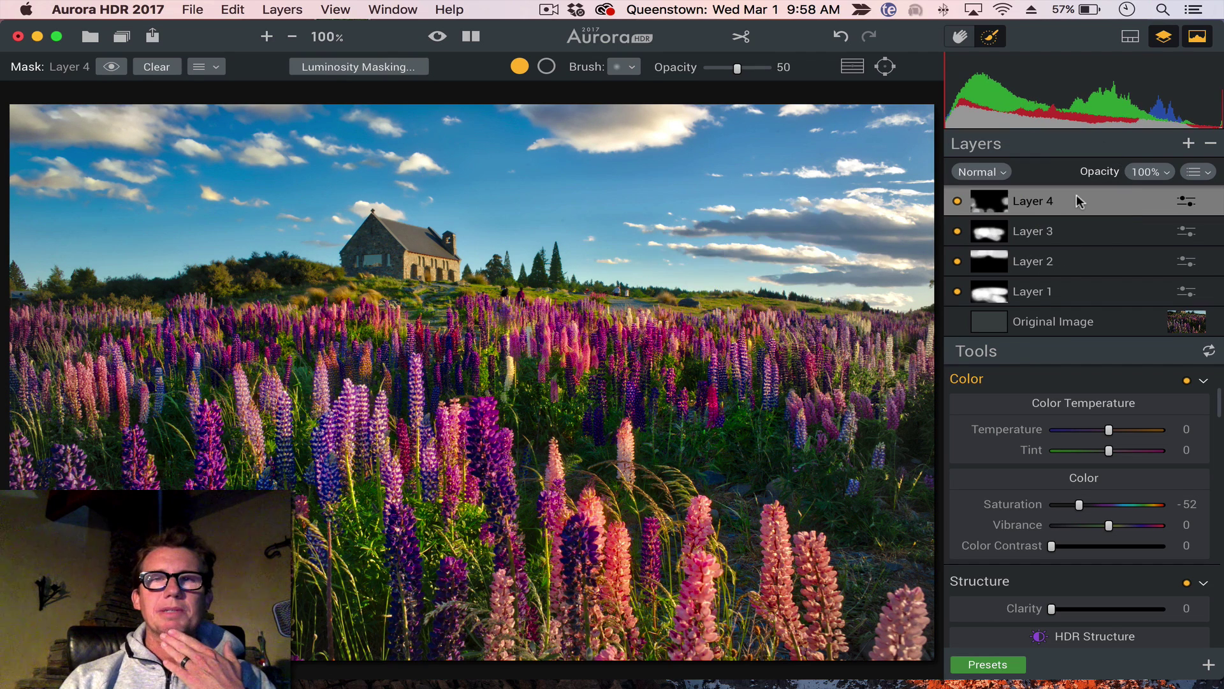
pyautogui.click(958, 203)
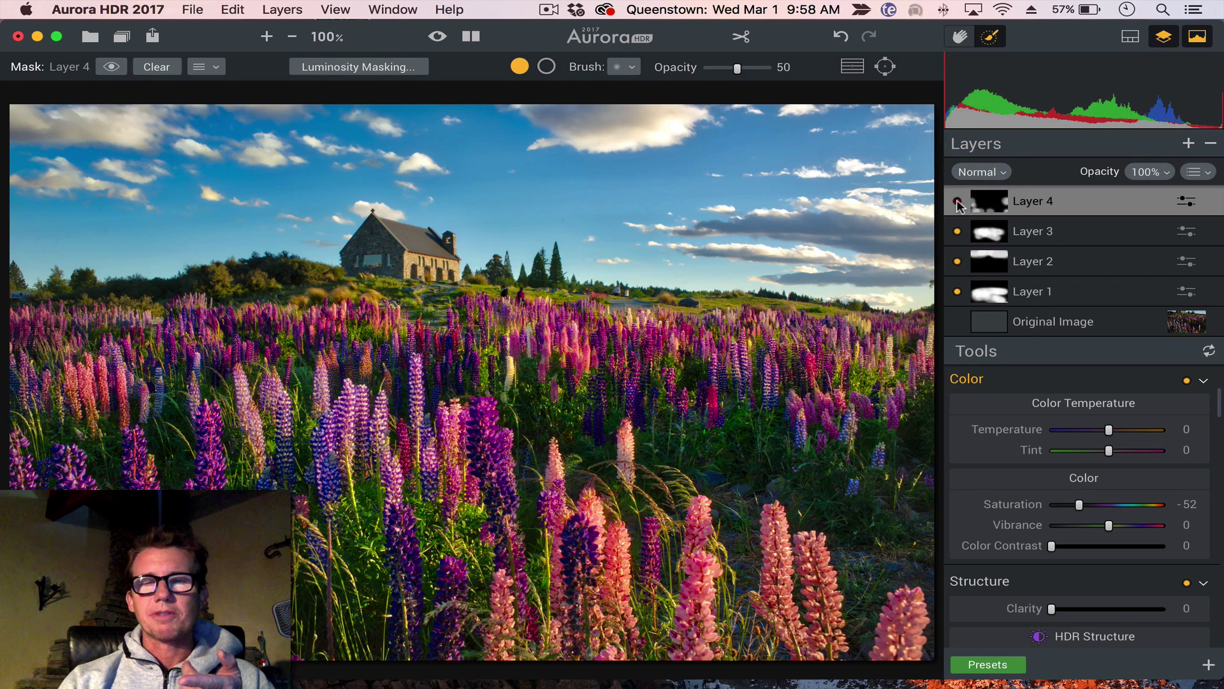
pyautogui.click(957, 201)
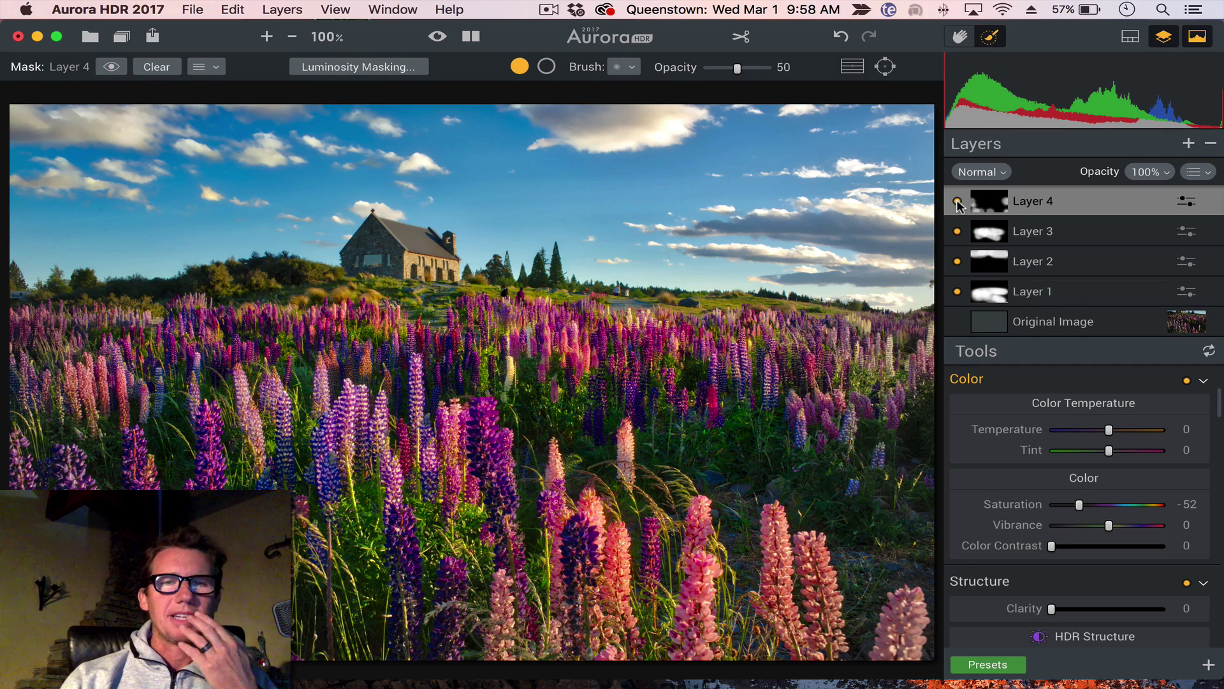
# Step: Compare with the original, then export the edit as a JPEG into Processing
pyautogui.click(437, 36)
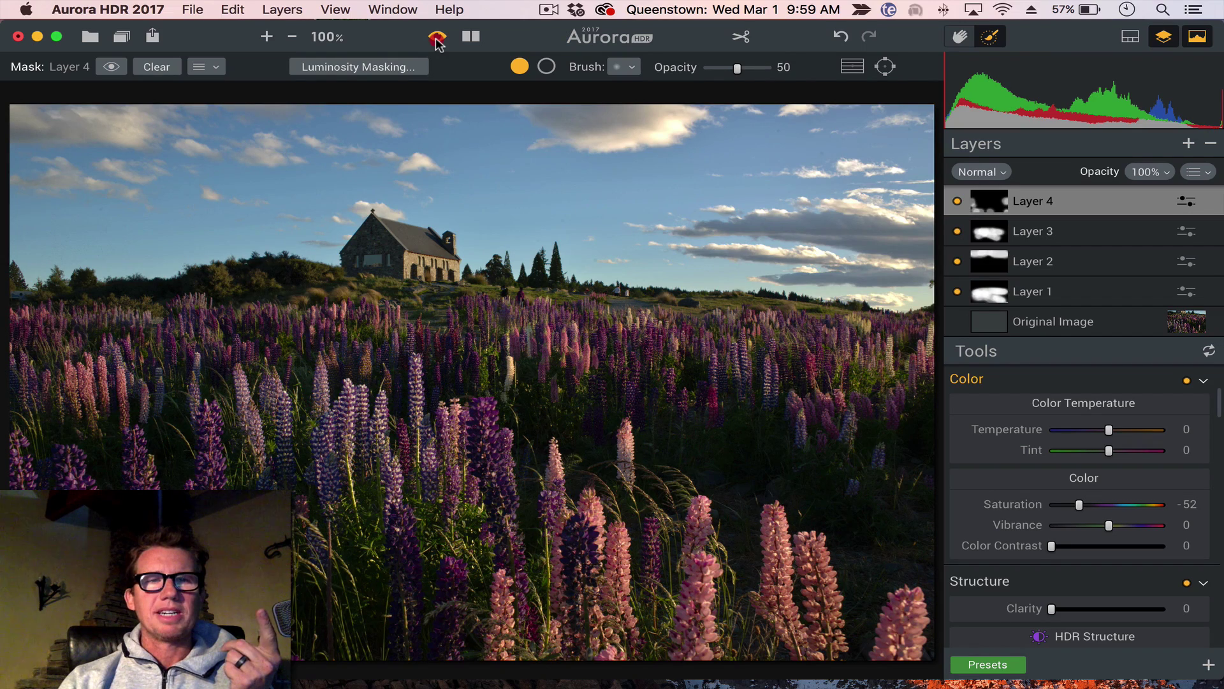
pyautogui.click(437, 38)
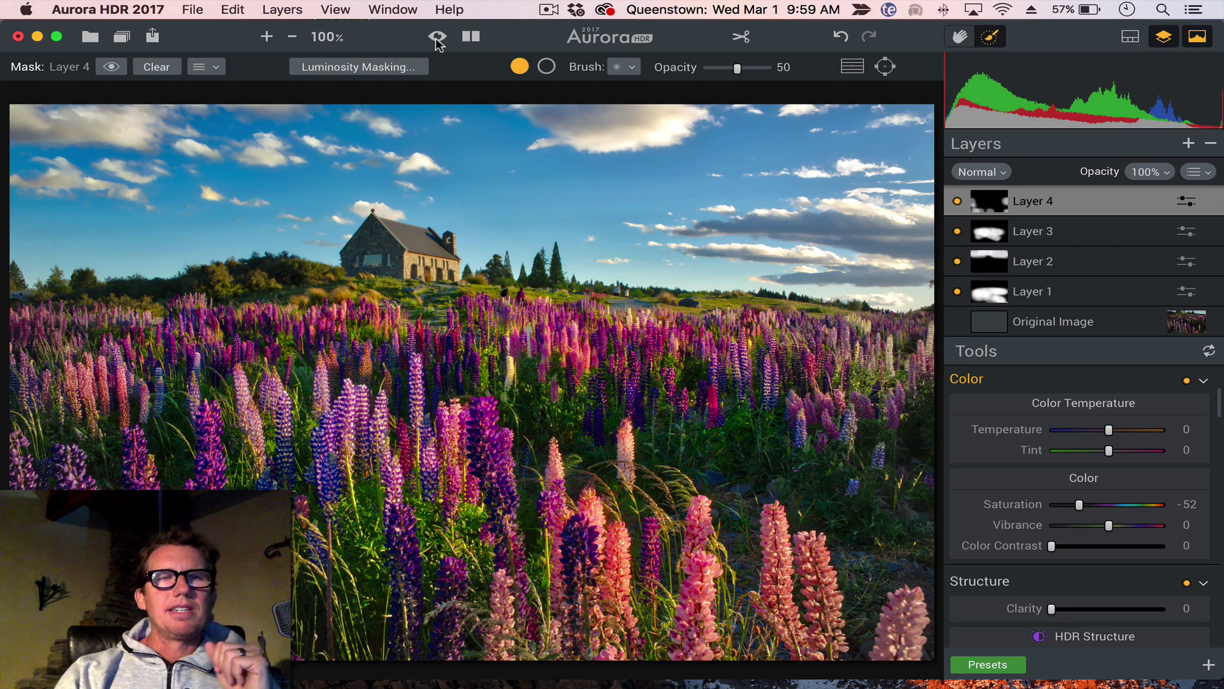
pyautogui.click(153, 37)
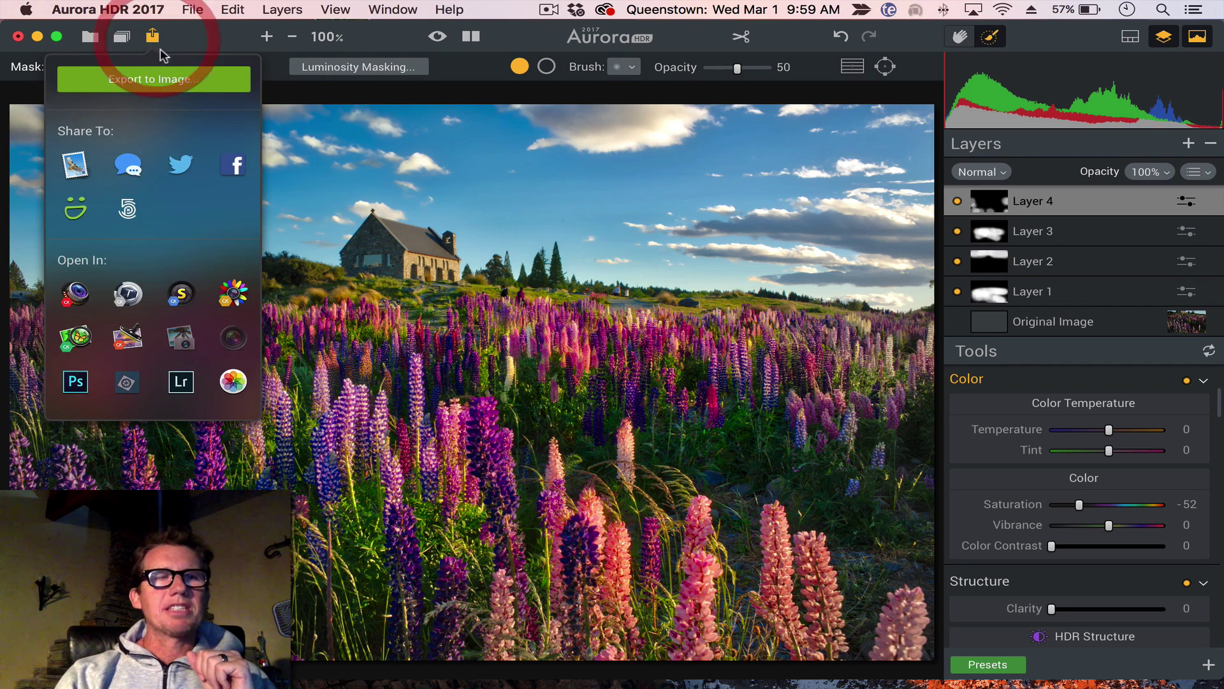
pyautogui.click(153, 82)
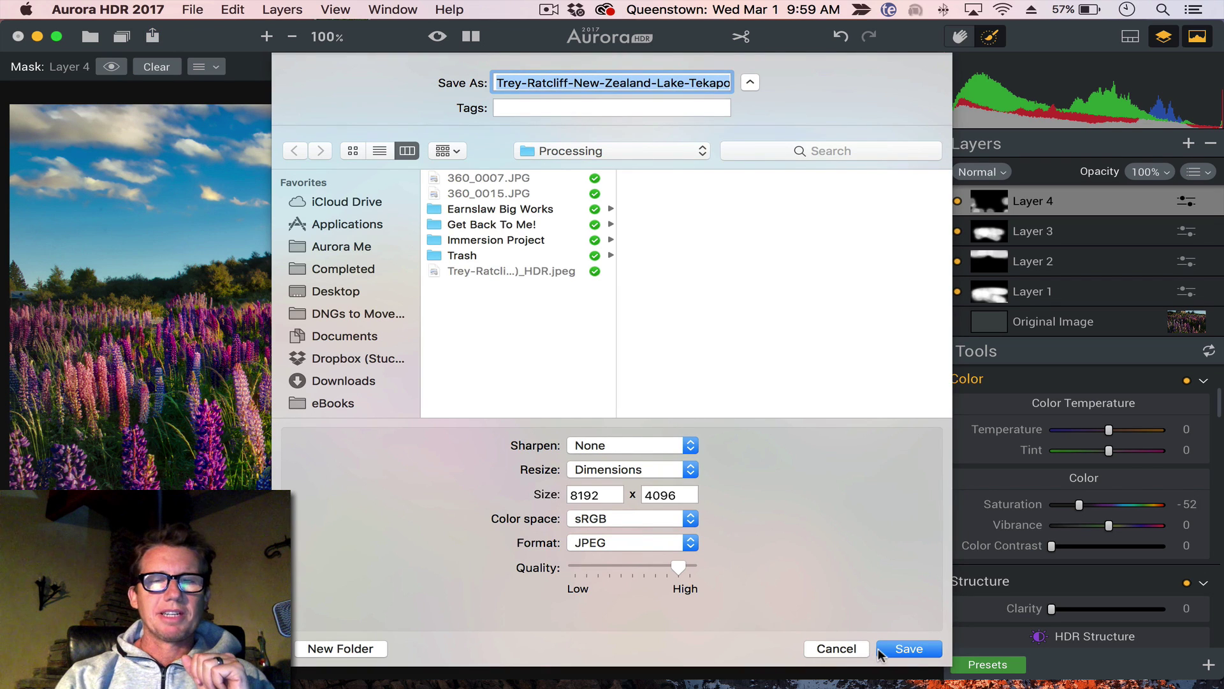
pyautogui.click(909, 649)
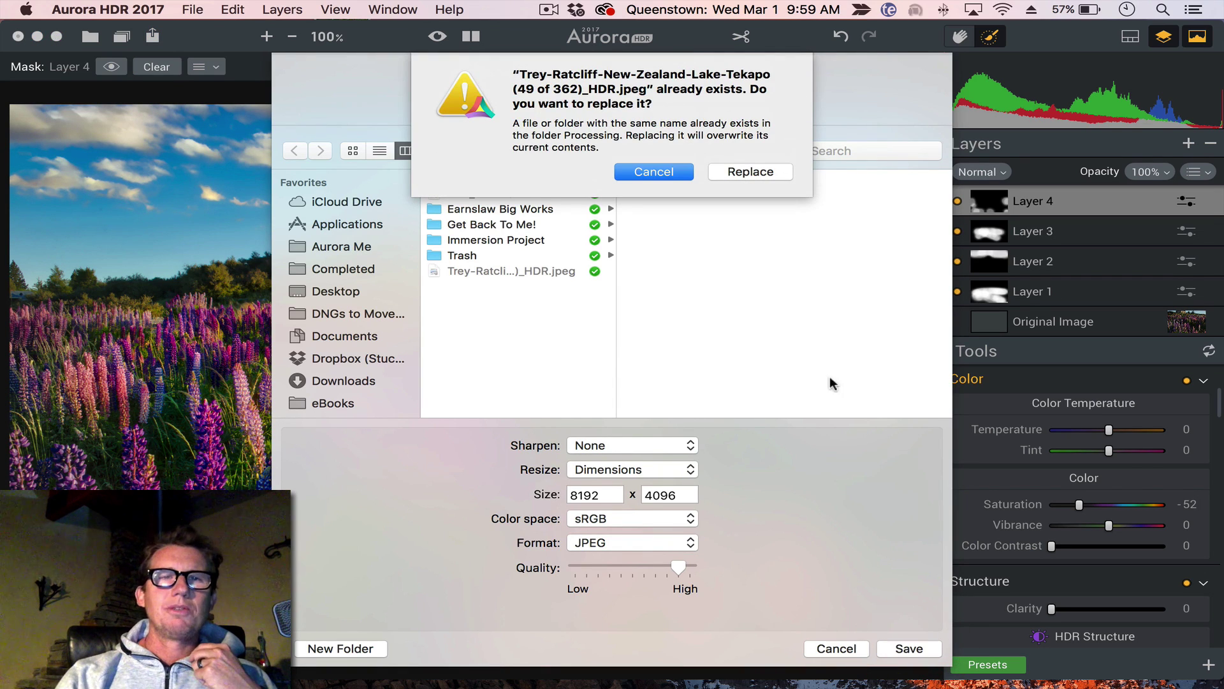
# Step: Keep the existing file and save the export under a new file name
pyautogui.click(654, 171)
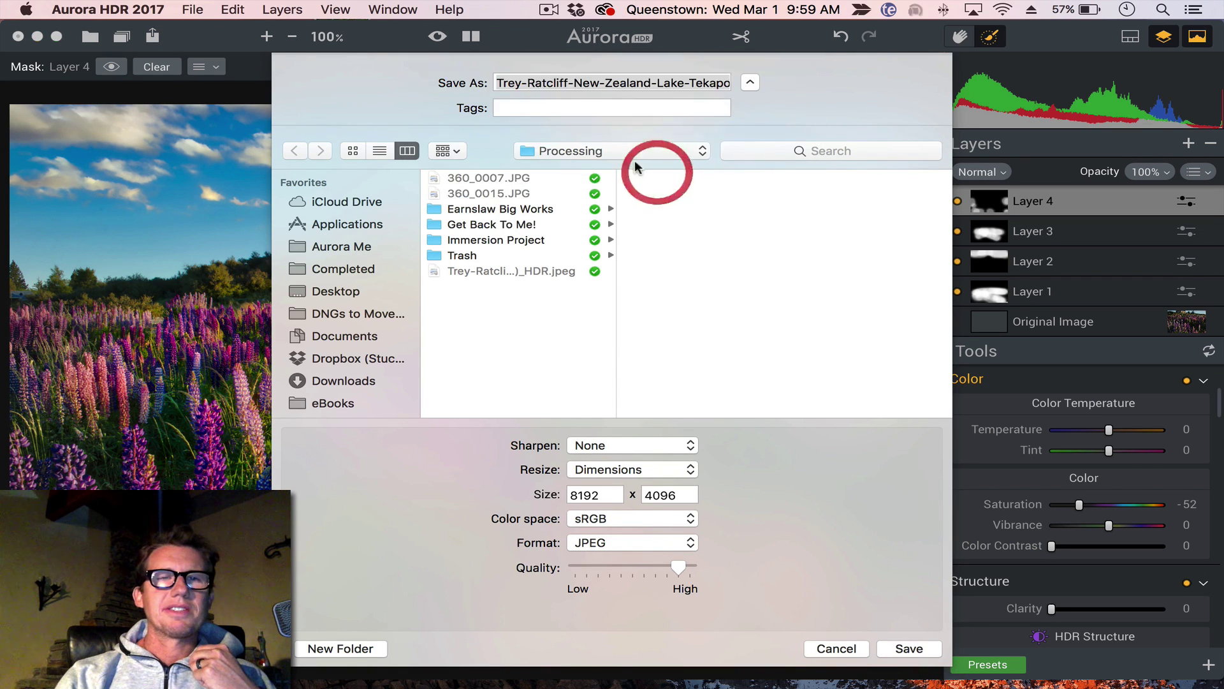
pyautogui.click(686, 83)
pyautogui.write('1')
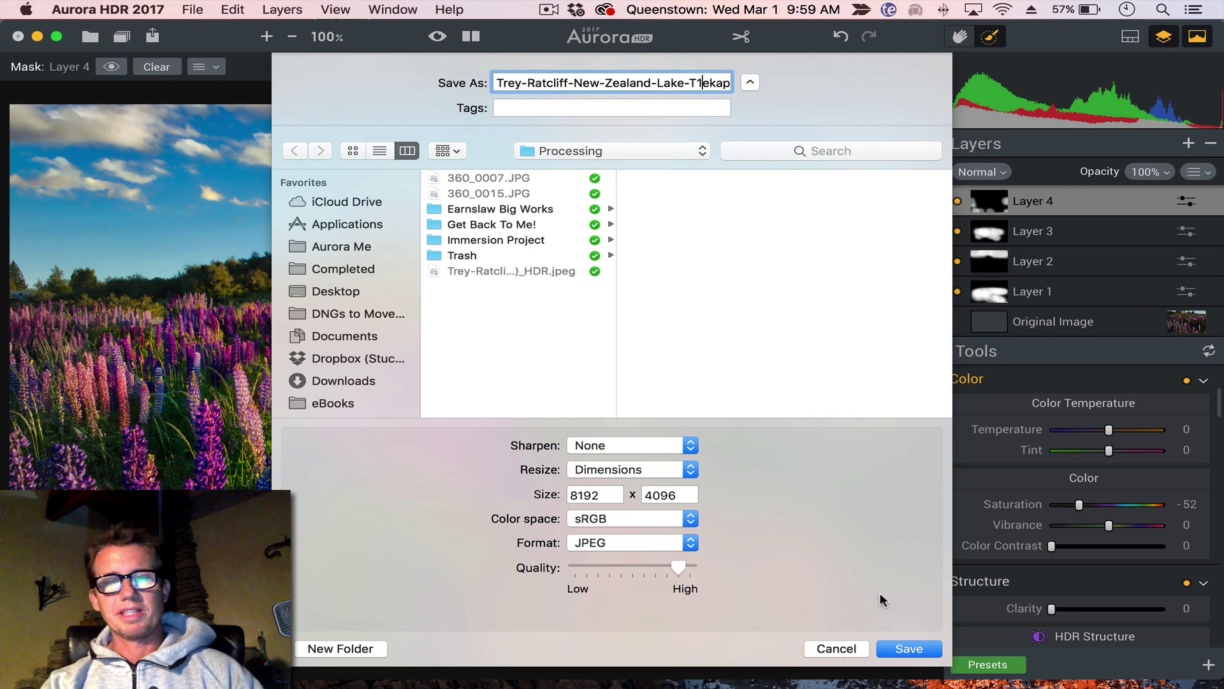
pyautogui.click(909, 648)
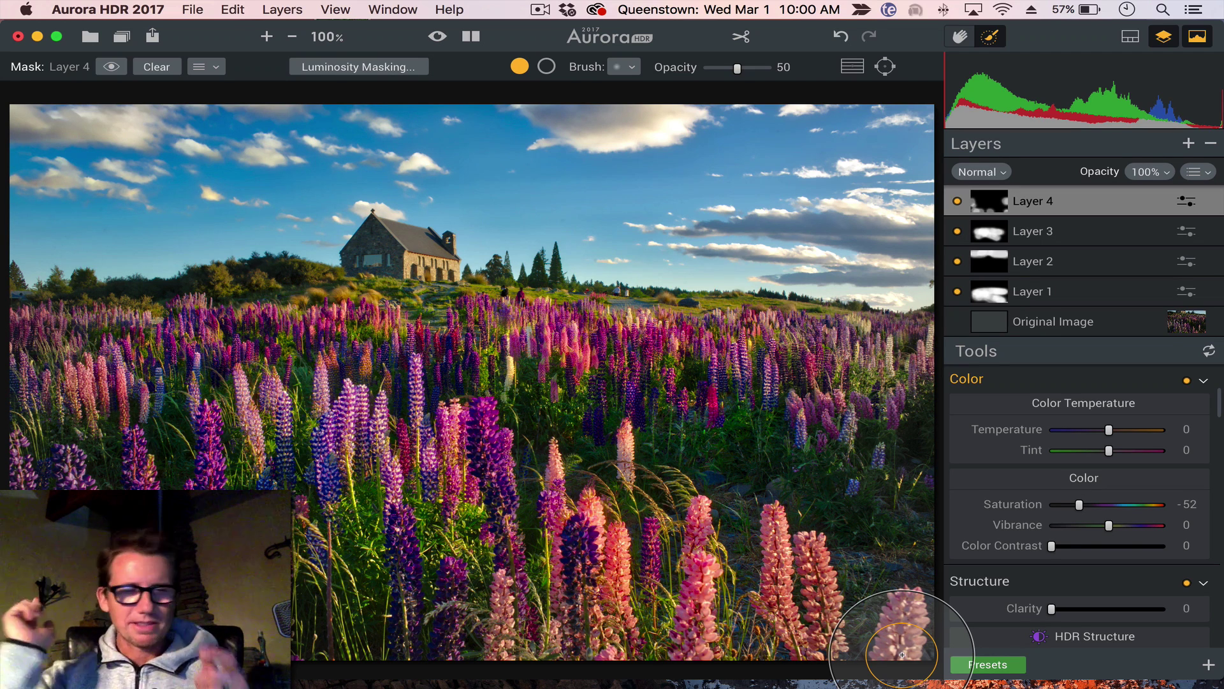
# Step: Switch to Bridge, delete the lupin .nef from Aurora Me, and show the Processing folder
pyautogui.press('super+Tab')
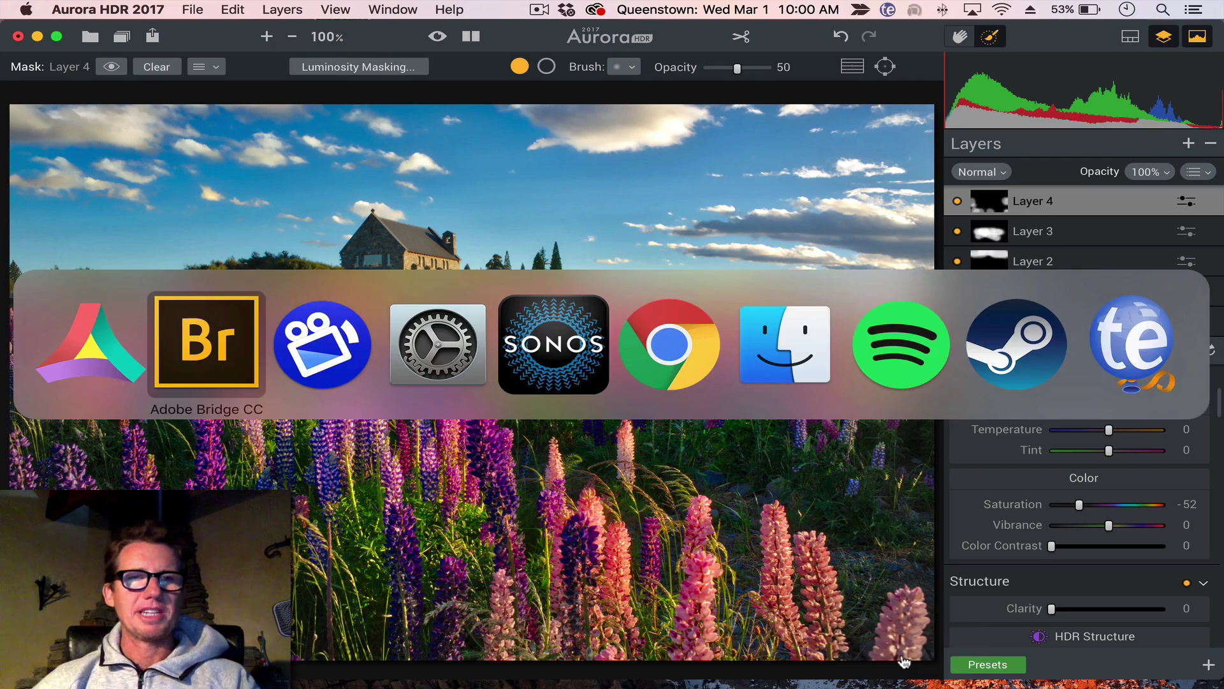
pyautogui.press('super+Tab')
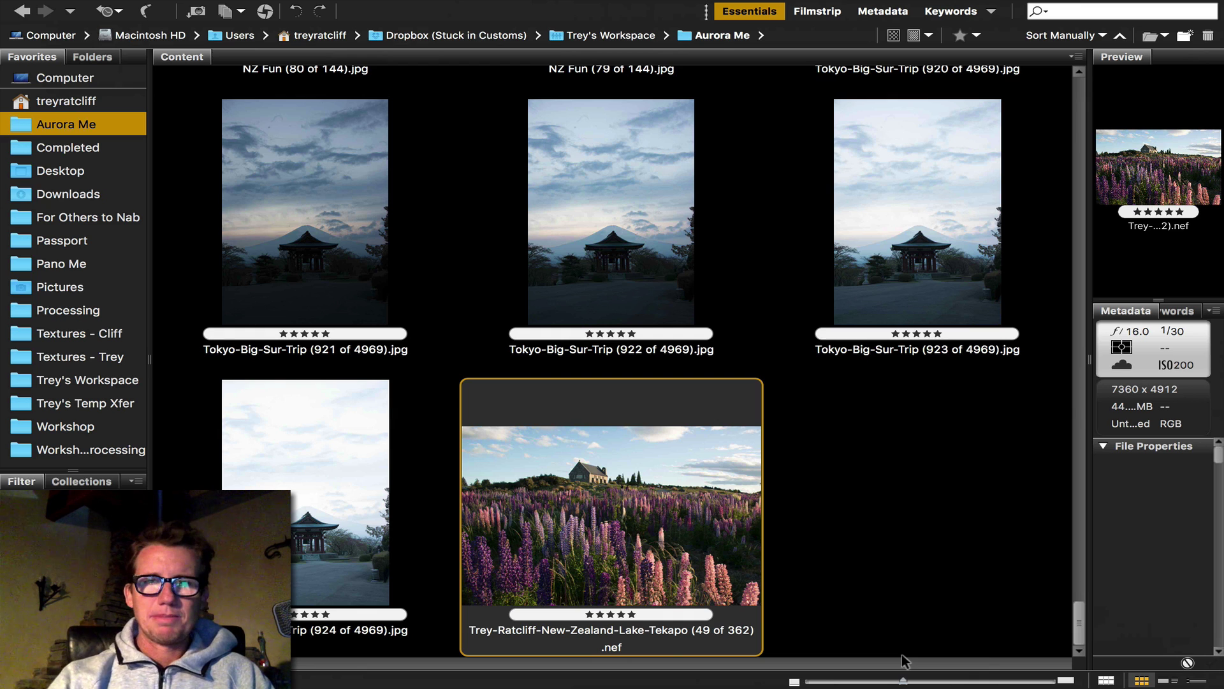
pyautogui.click(880, 490)
pyautogui.click(636, 518)
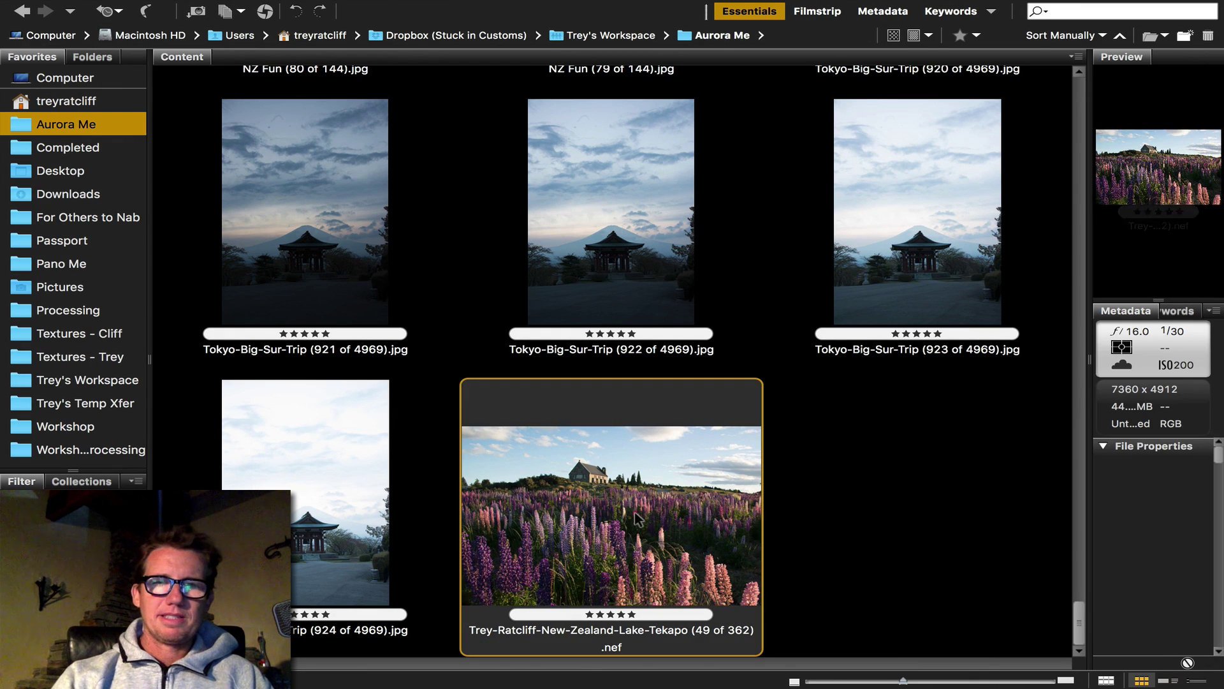
pyautogui.press('super+BackSpace')
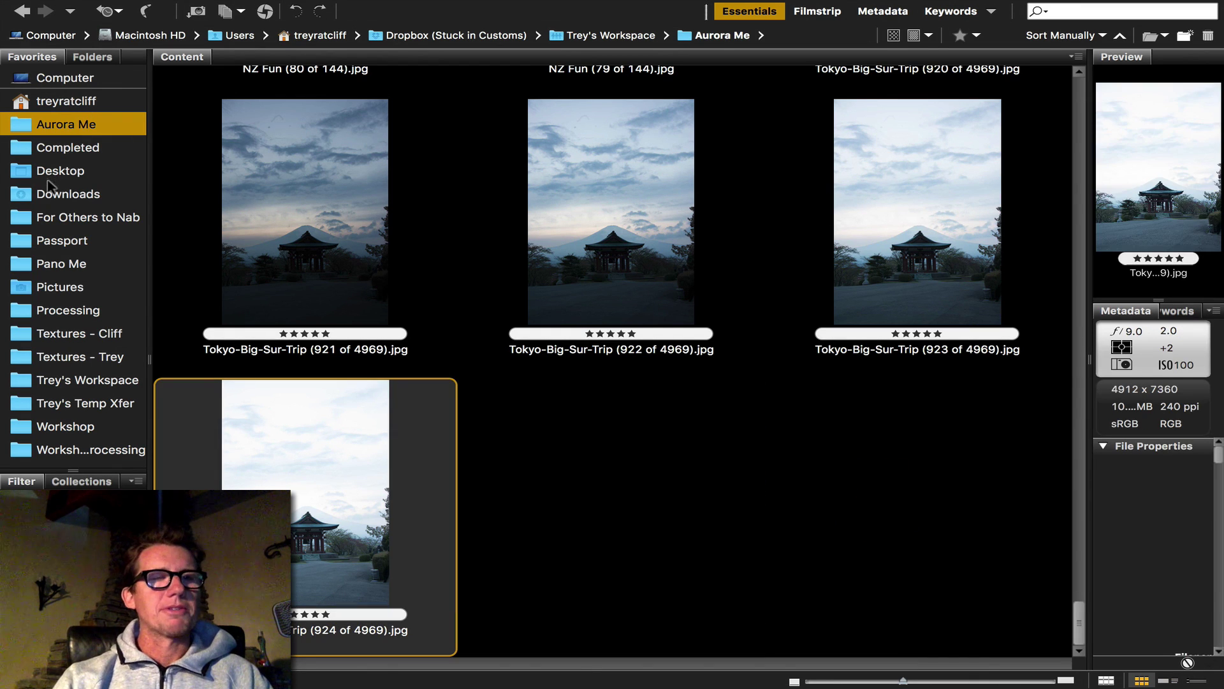
pyautogui.click(67, 310)
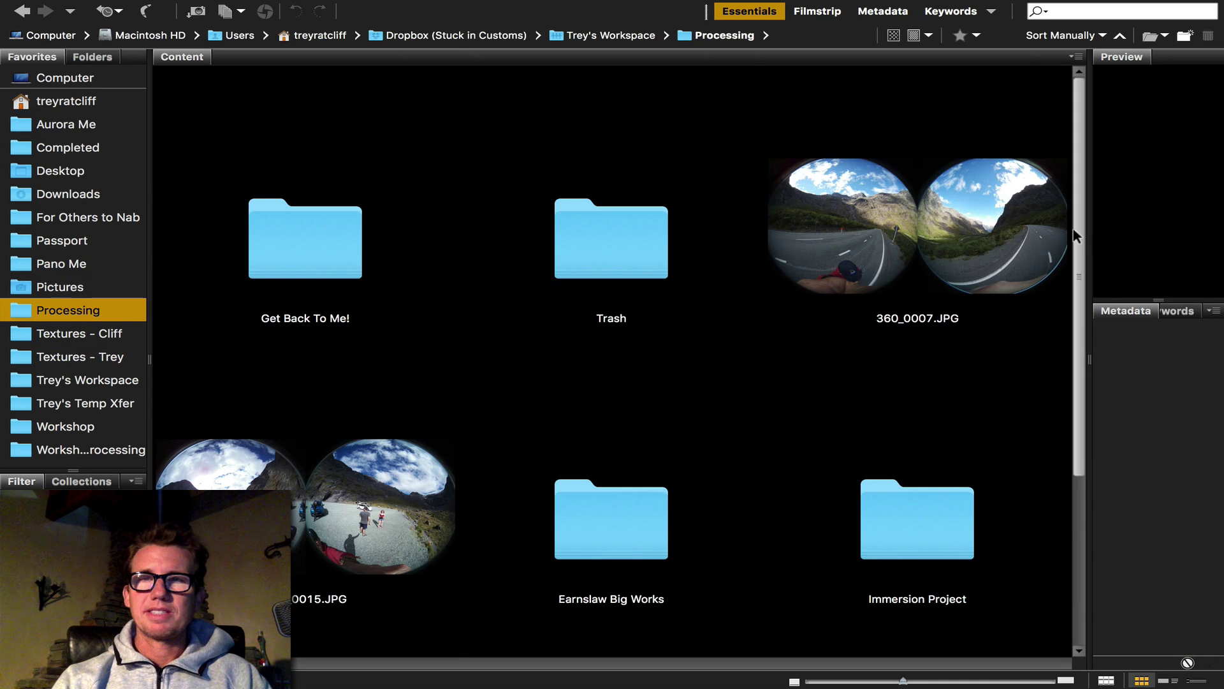
pyautogui.moveTo(1081, 250); pyautogui.dragTo(1082, 405)
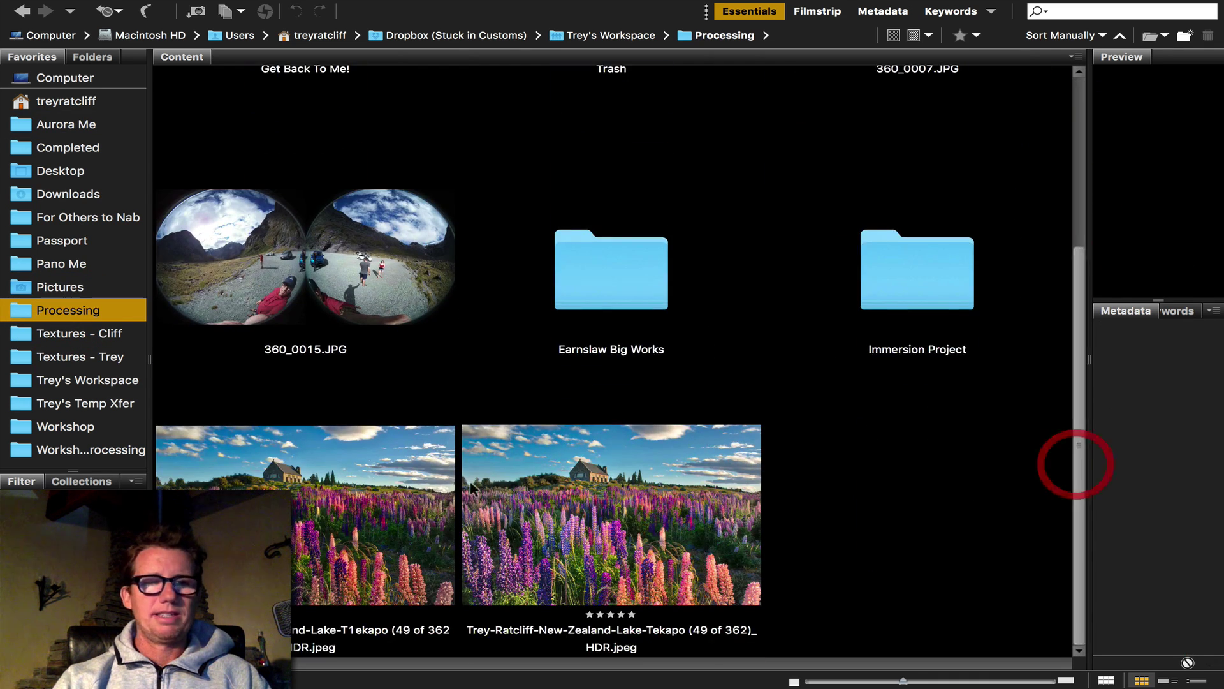
# Step: Rename the new single-raw lupin export so its name ends in RAW
pyautogui.click(325, 643)
pyautogui.click(318, 637)
pyautogui.write('R.jpeg')
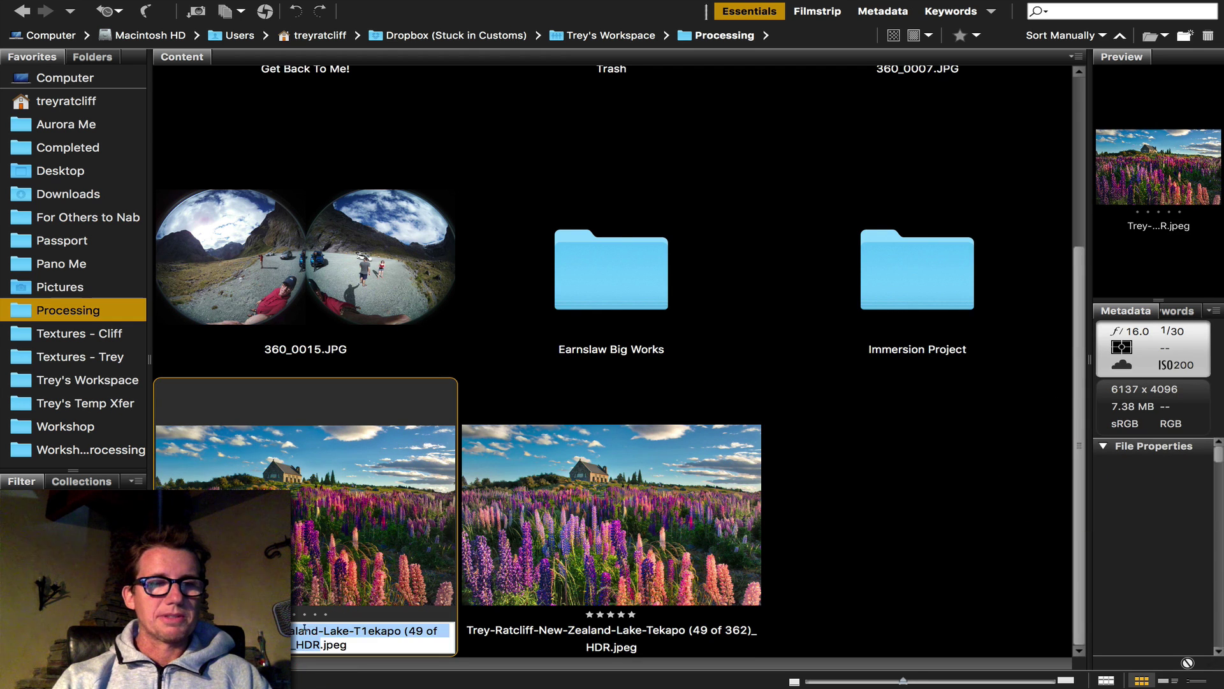
pyautogui.write('RAW')
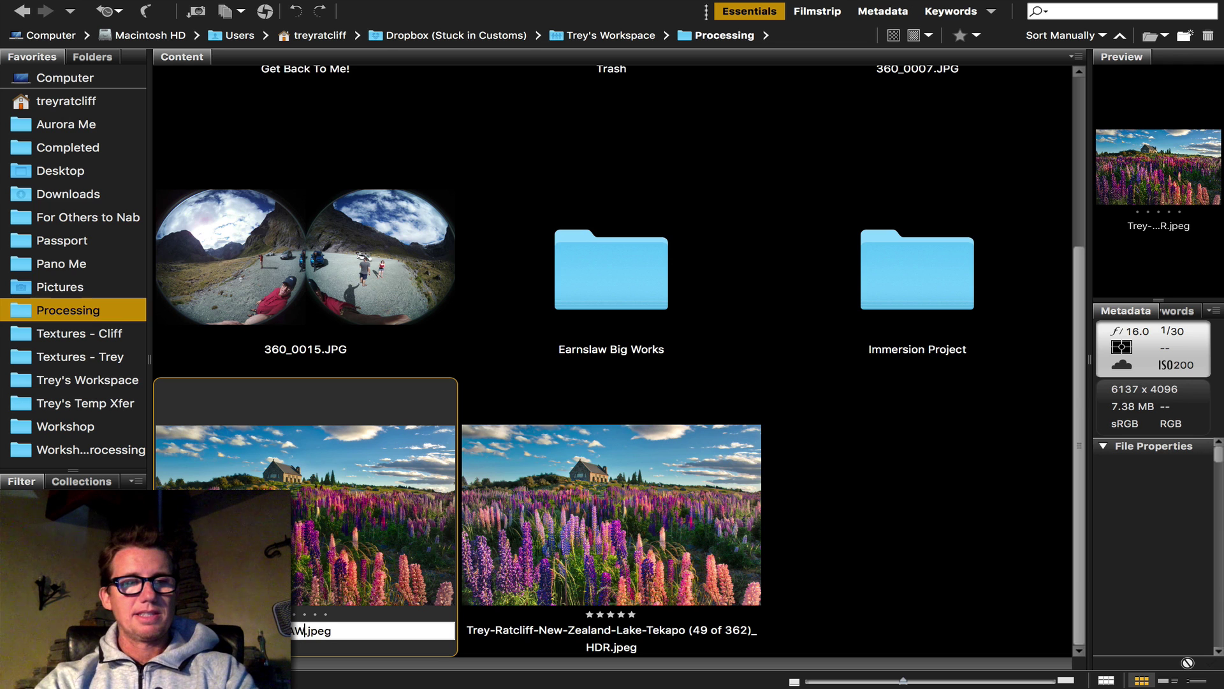
pyautogui.press('Return')
# Step: Rename the three-exposure lupin image to 3-exp.jpeg
pyautogui.click(620, 631)
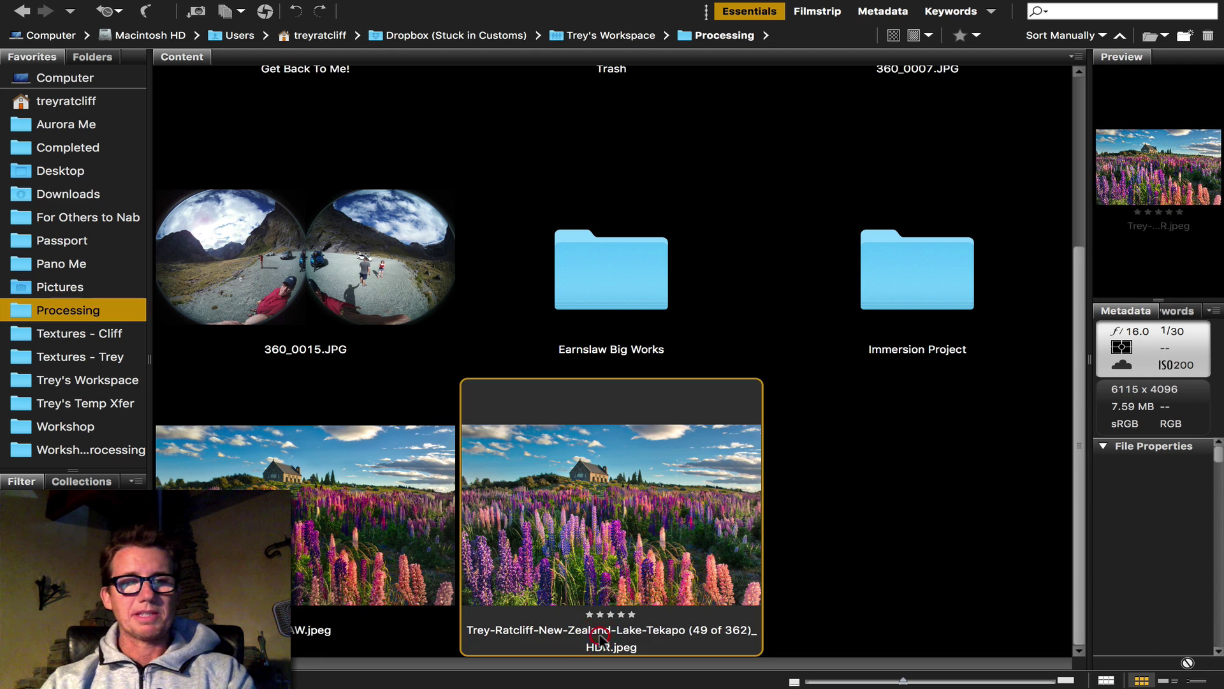
pyautogui.click(620, 637)
pyautogui.write('3-')
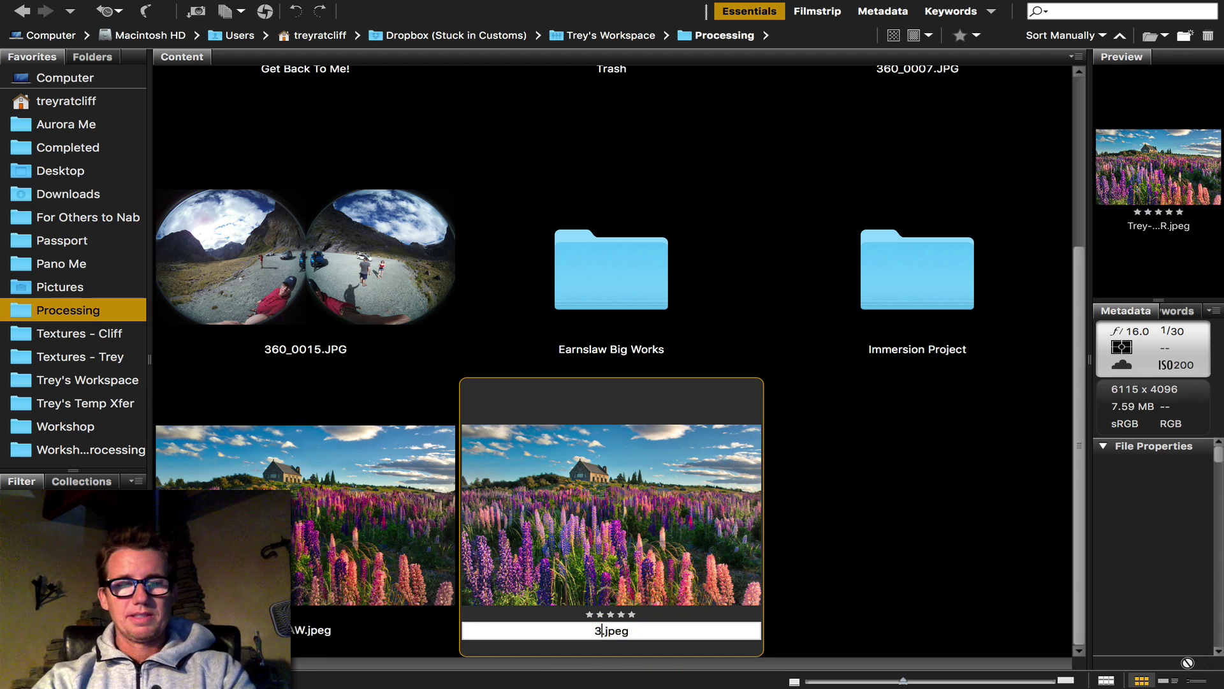
pyautogui.write('exp')
pyautogui.press('Return')
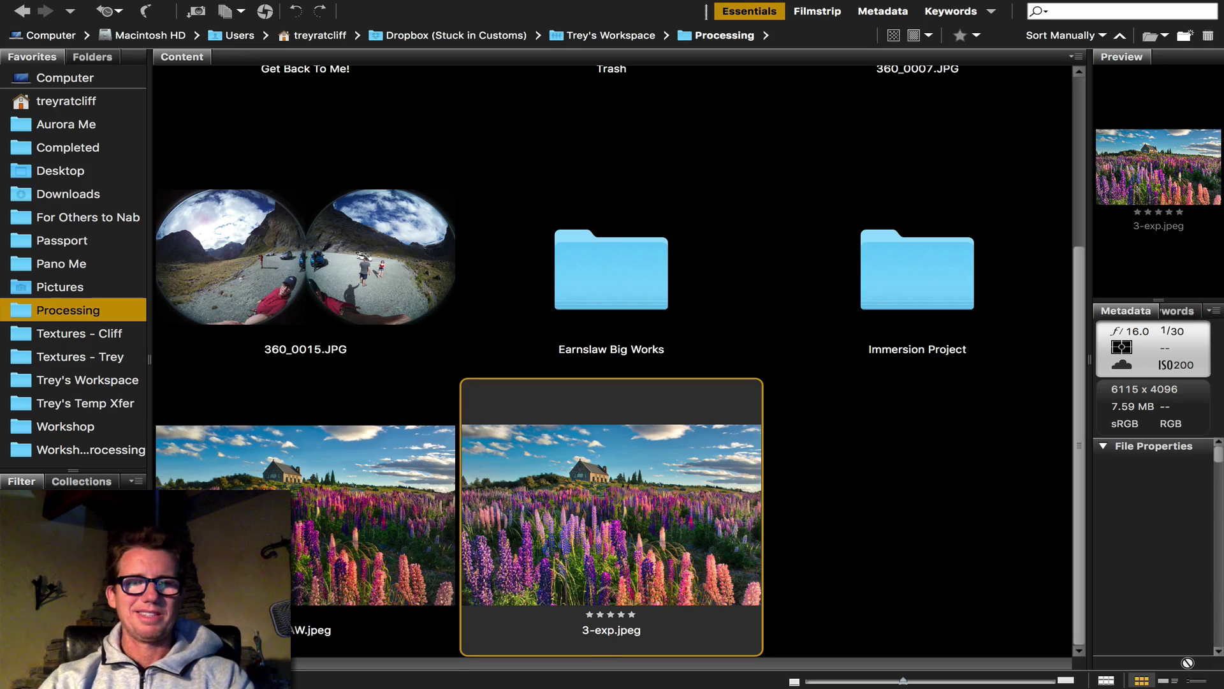
pyautogui.press('Left')
pyautogui.press('Right')
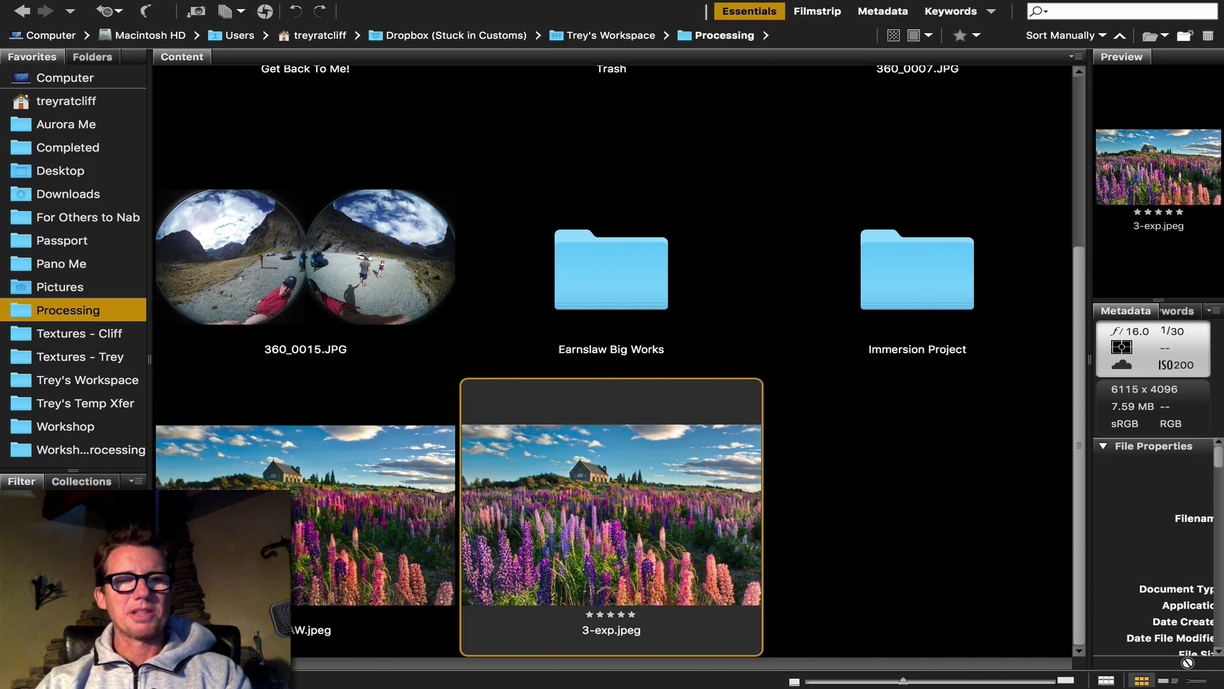